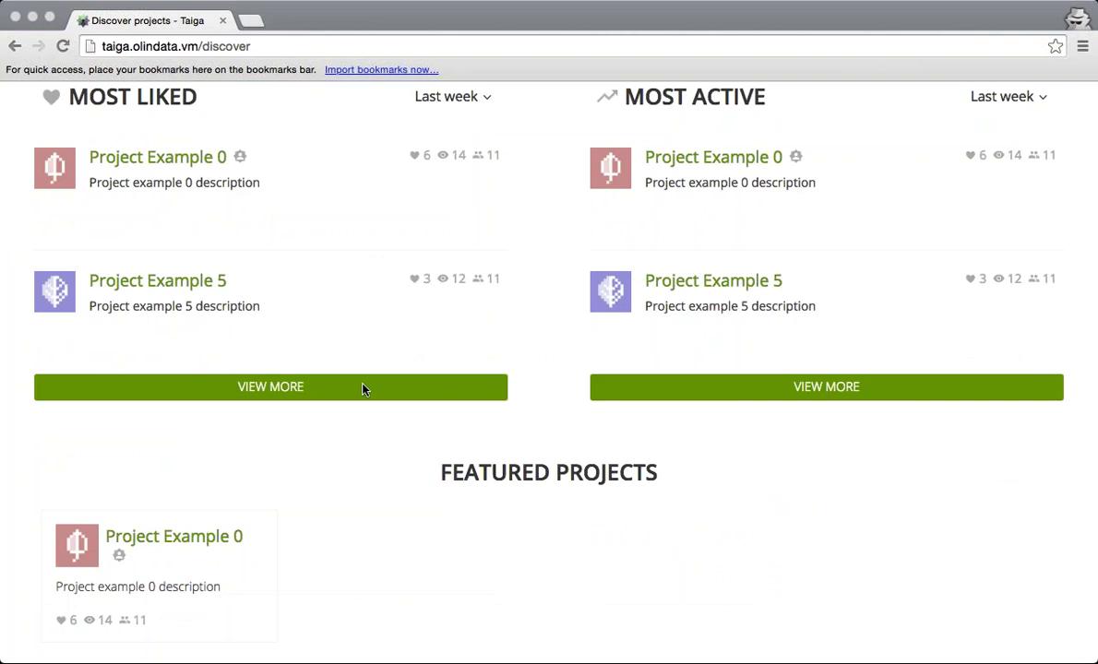
Go to Taiga's sign-in page and log in with the administrator's username and password.
scroll(439, 390, "up", 5)
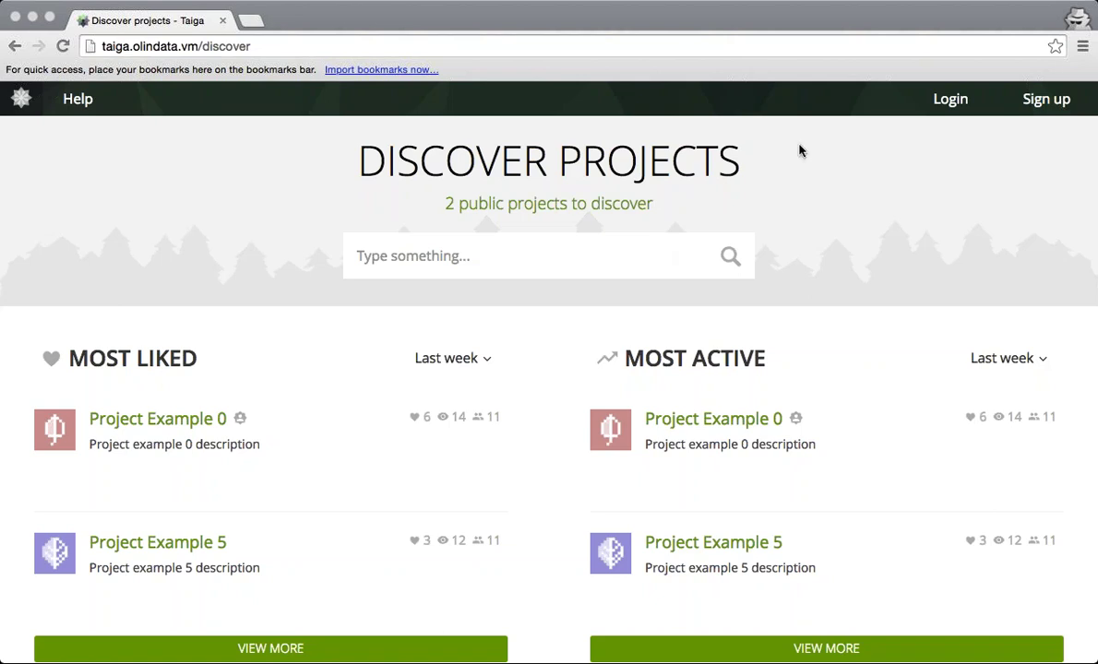
left_click(948, 99)
left_click(948, 99)
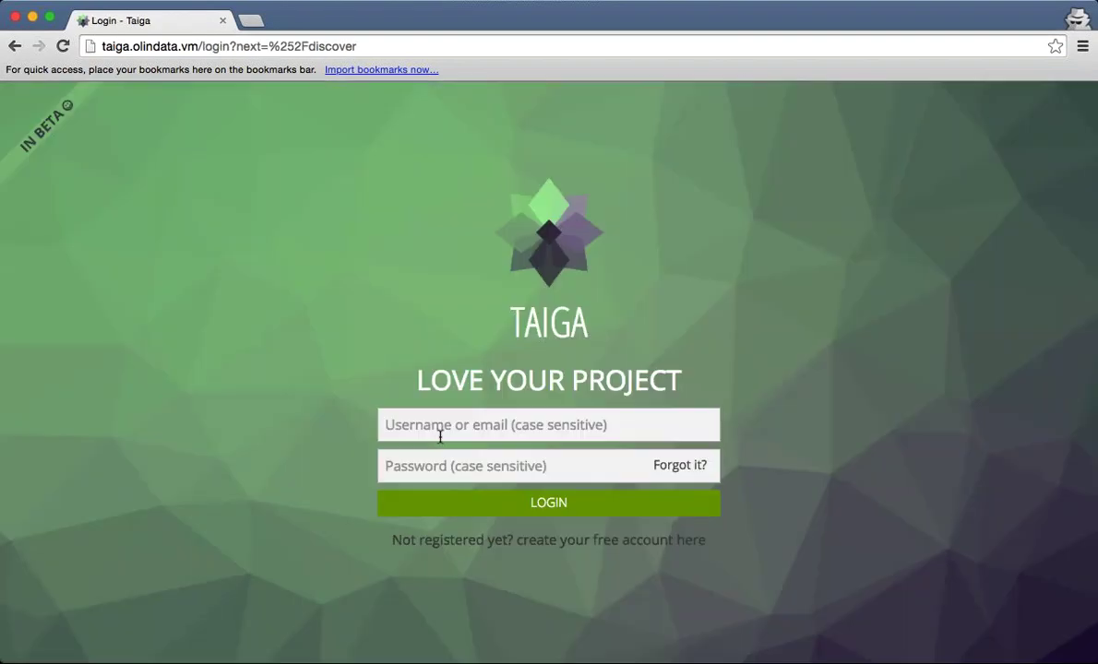
left_click(439, 432)
type("admin")
key("Tab")
type("123456")
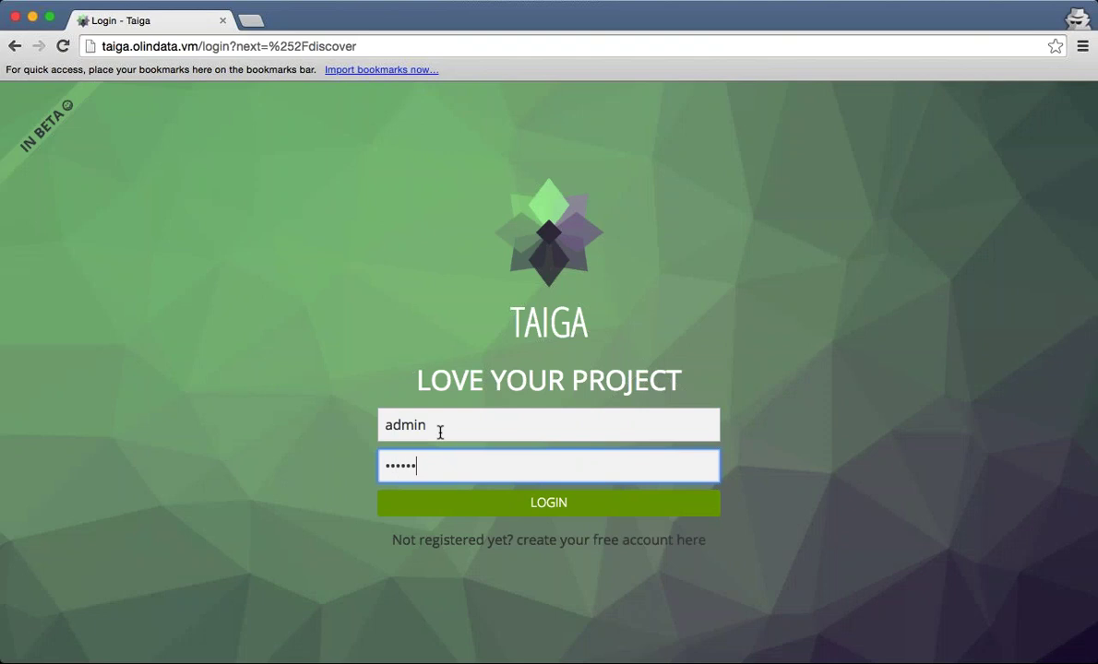
key("Return")
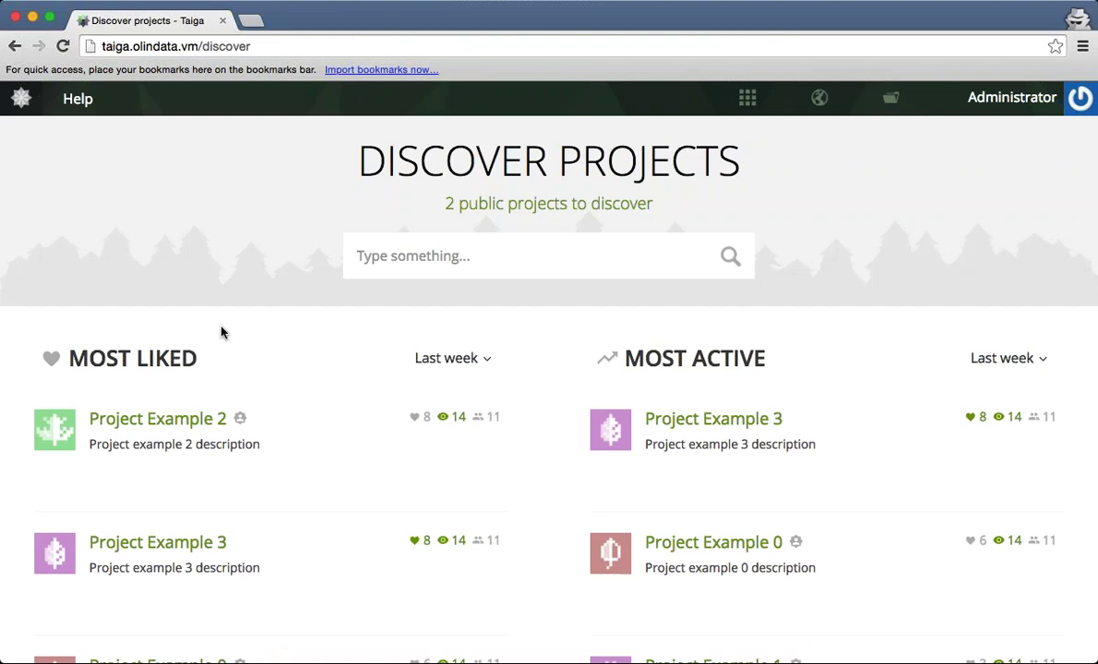
Browse the Discover listings, then bring up the projects menu listing Project Example 0 to 5.
scroll(222, 332, "down", 5)
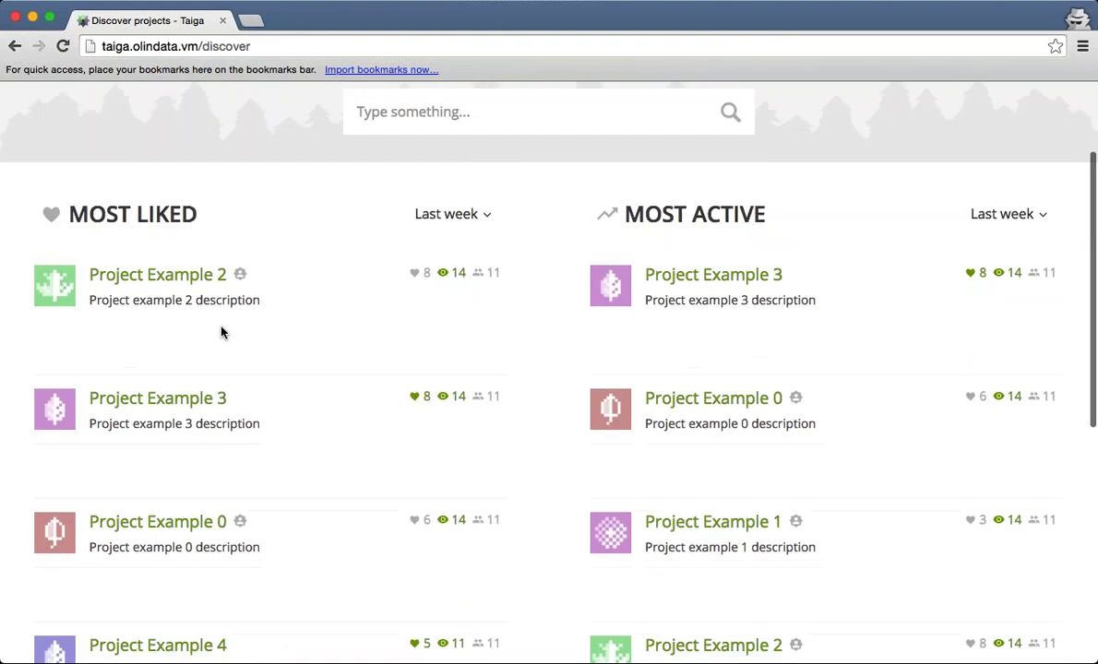
scroll(549, 369, "down", 1)
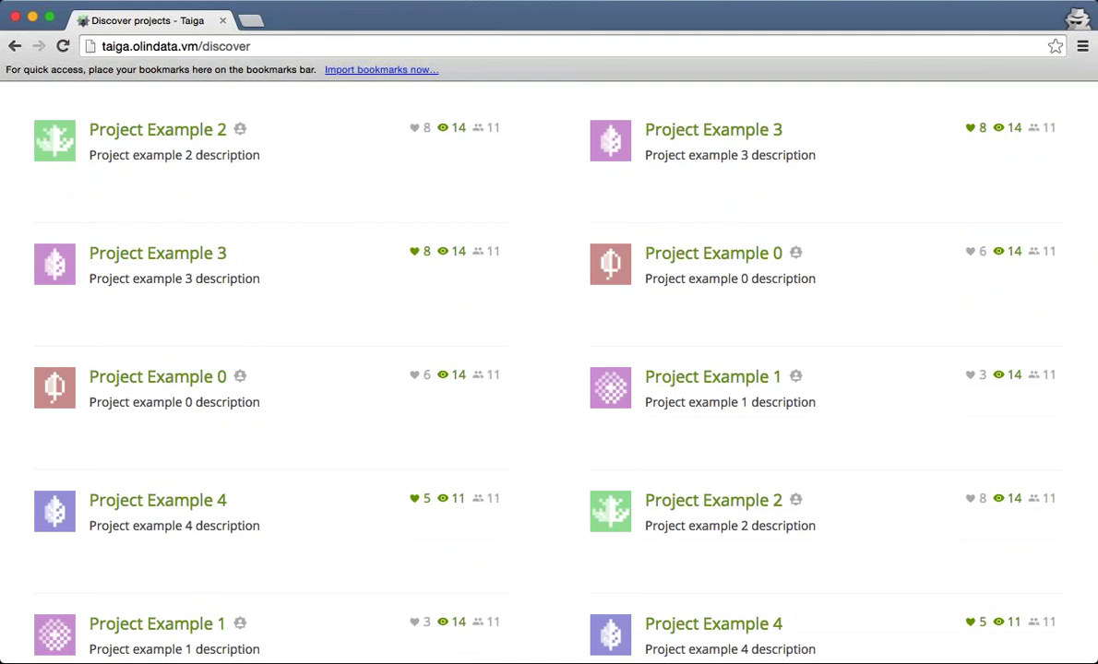
scroll(549, 369, "down", 6)
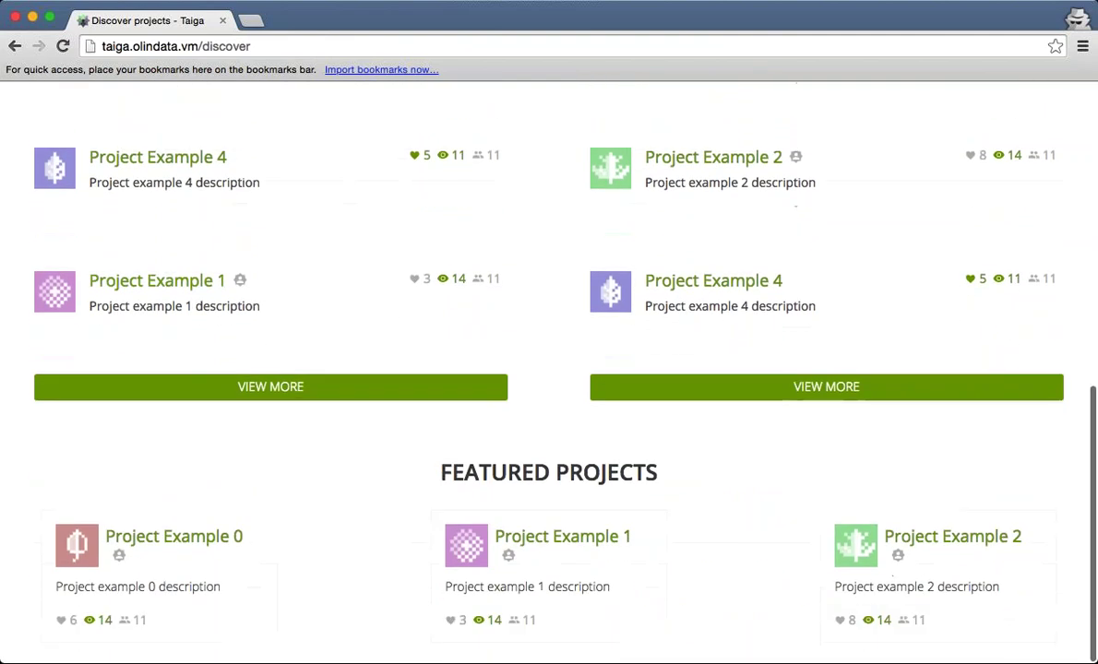
scroll(246, 321, "up", 10)
mouse_move(893, 97)
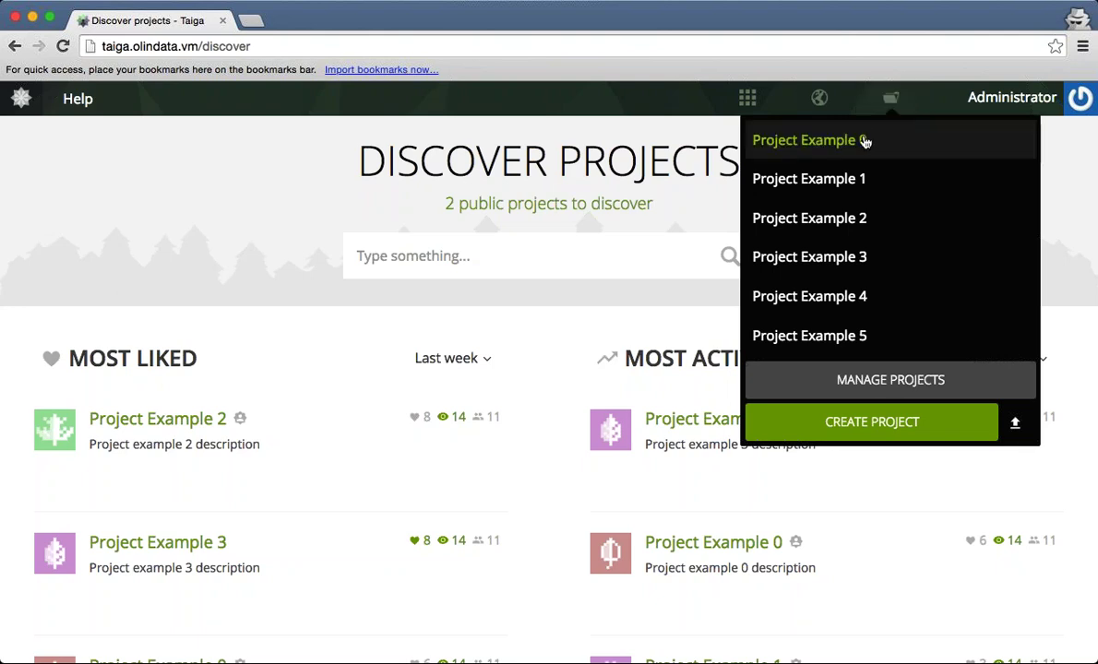
Open Project Example 0 and scroll through its activity feed of issues and wiki updates.
left_click(797, 140)
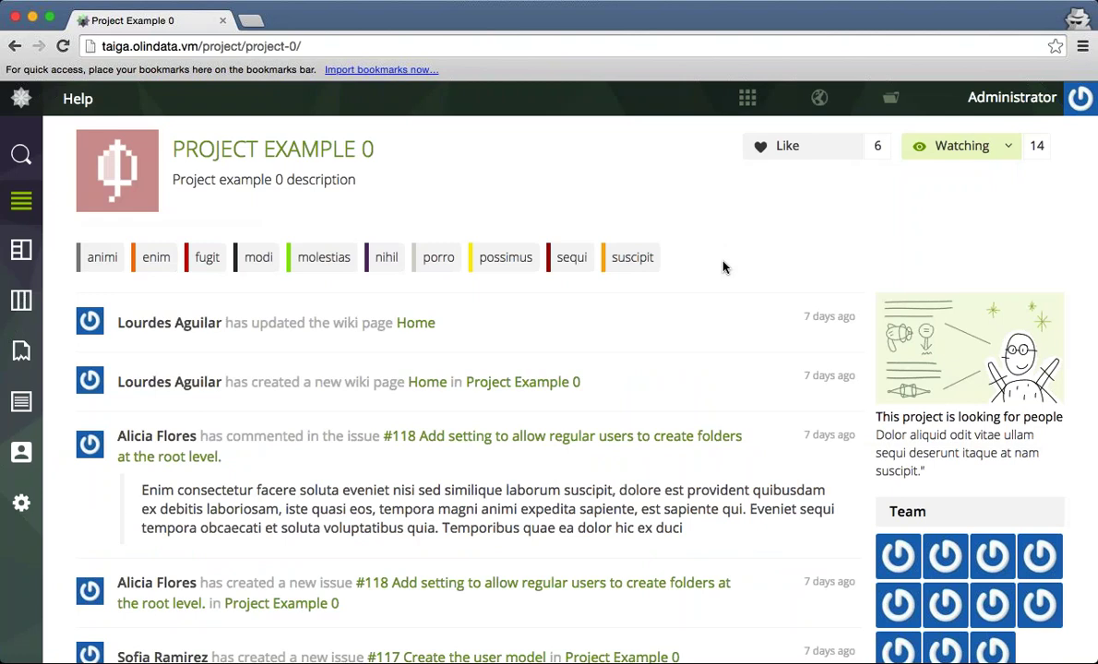
scroll(723, 266, "down", 1)
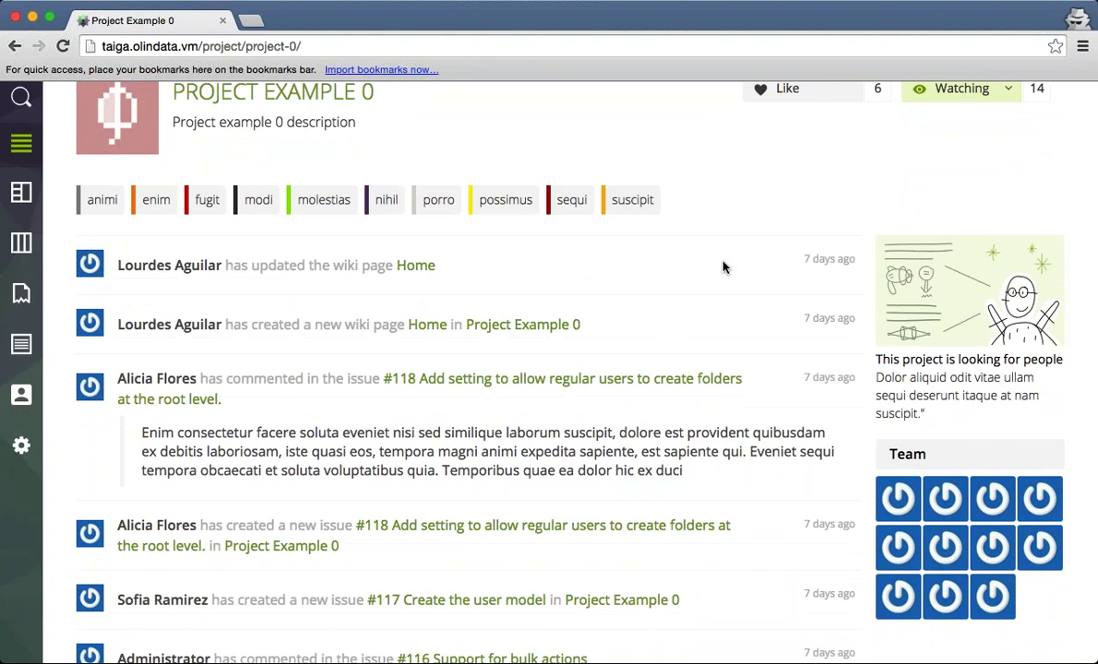
scroll(724, 267, "down", 2)
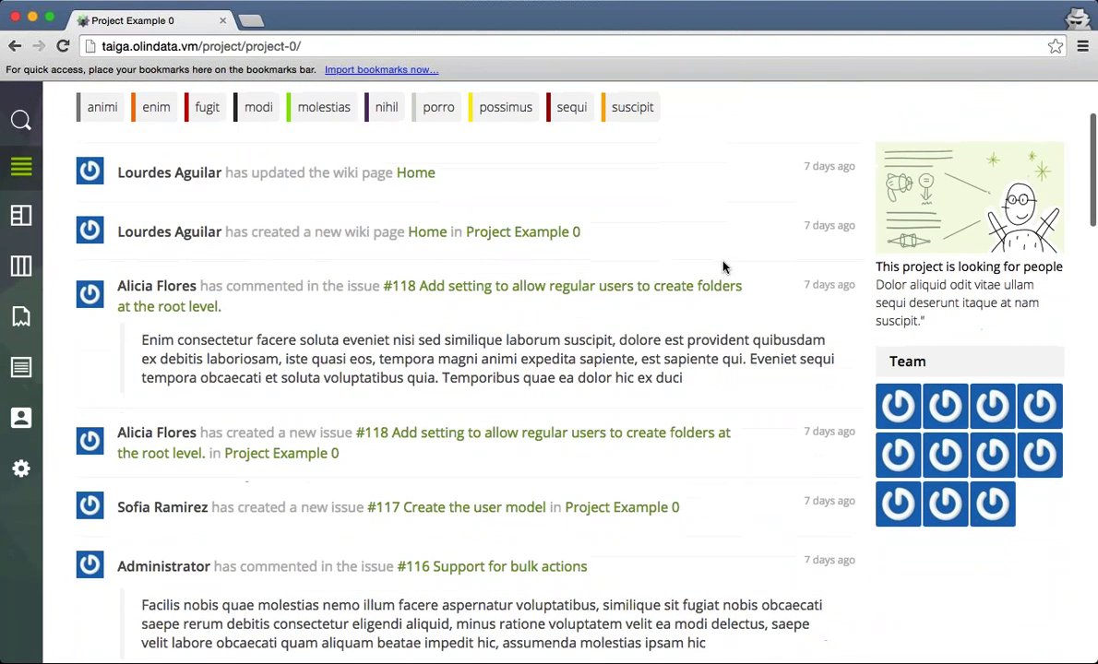
scroll(723, 267, "up", 3)
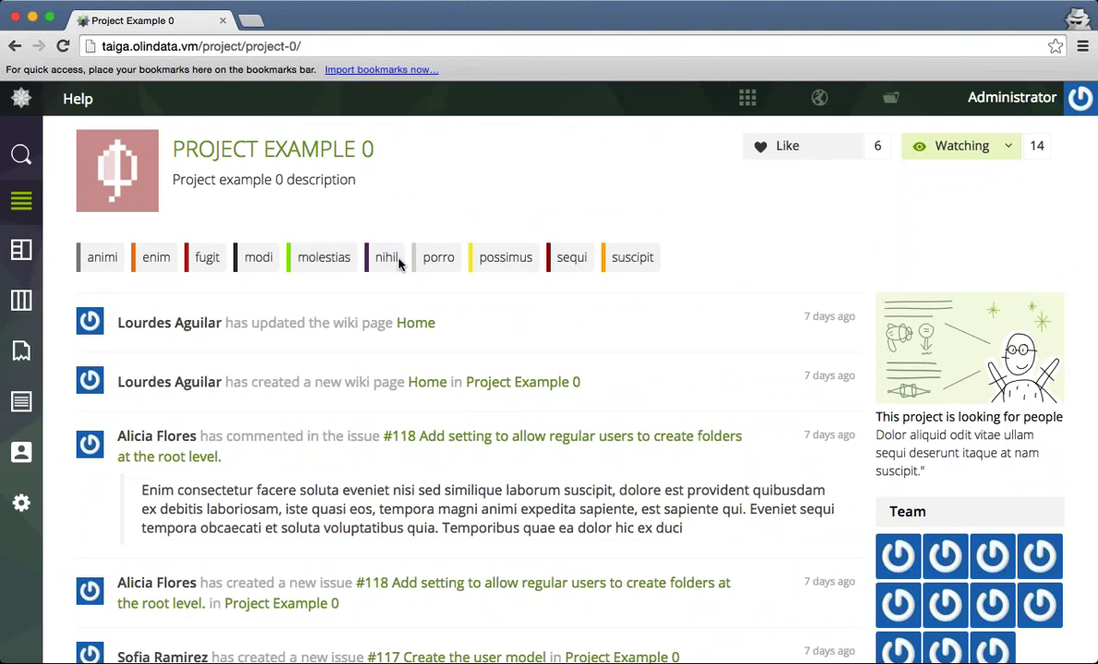
scroll(399, 264, "down", 3)
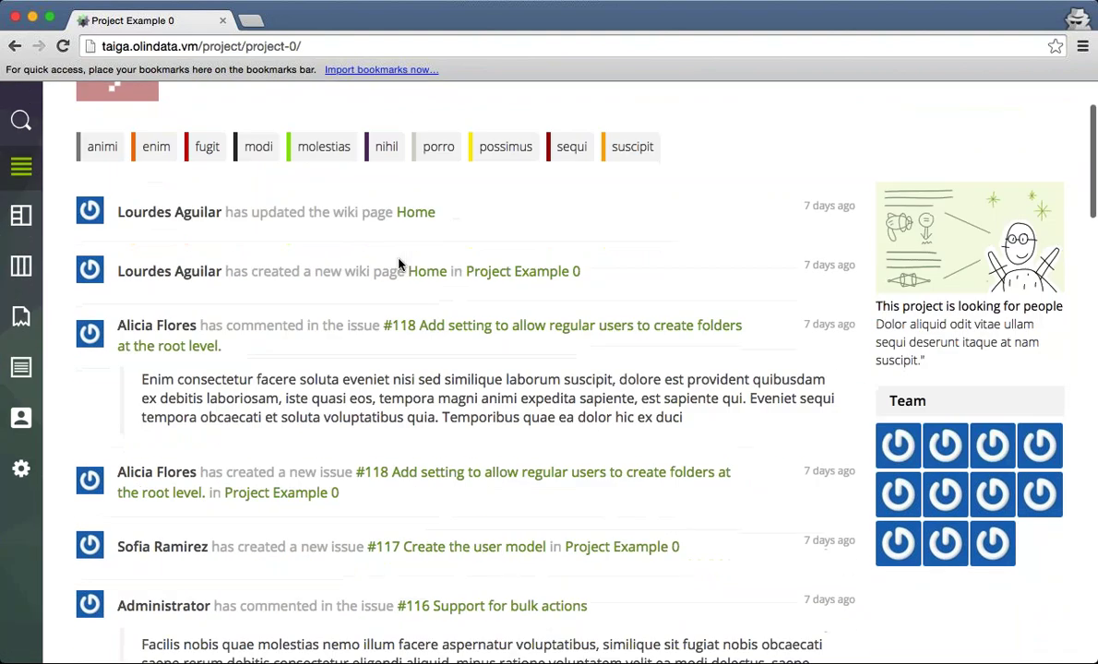
scroll(398, 263, "down", 10)
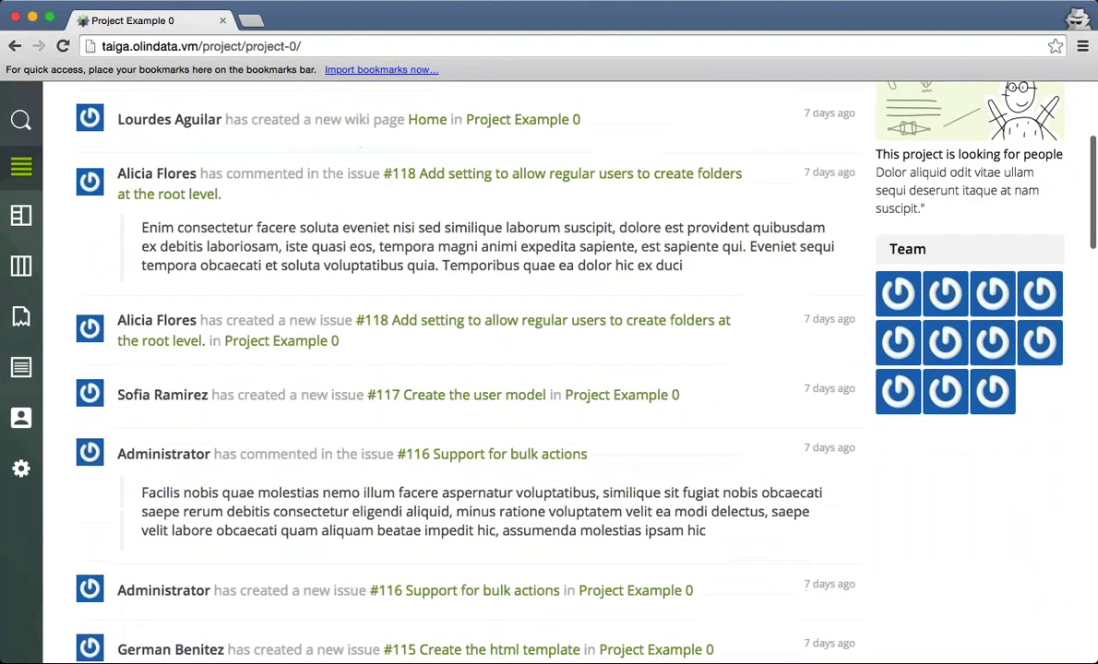
scroll(399, 264, "down", 12)
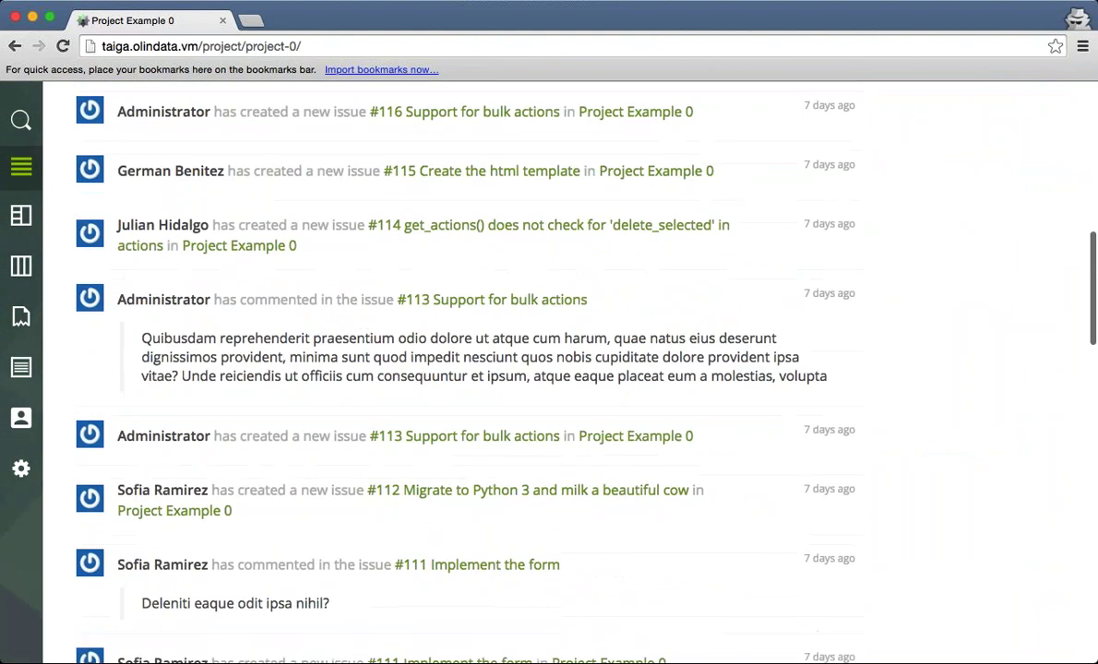
scroll(399, 264, "down", 5)
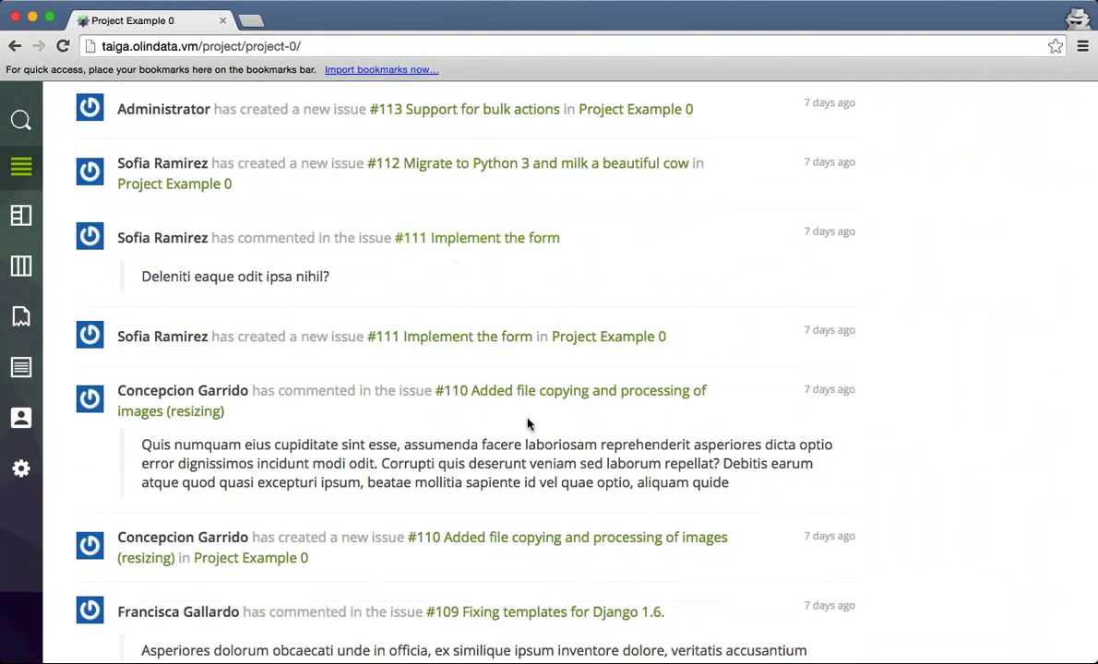
scroll(527, 423, "down", 12)
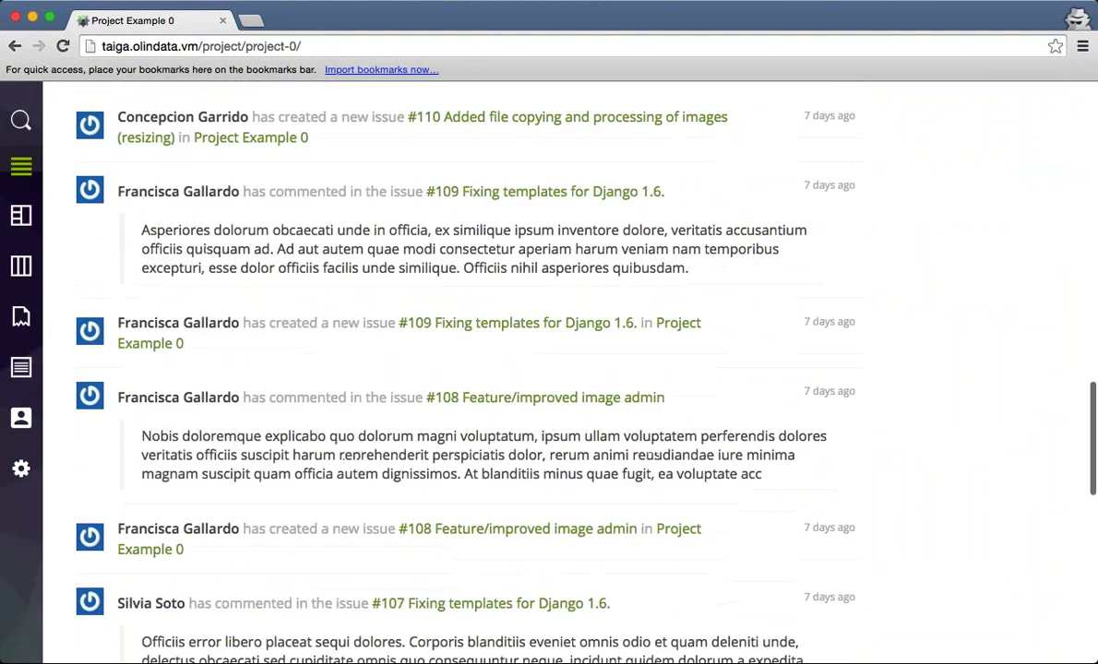
scroll(443, 369, "down", 11)
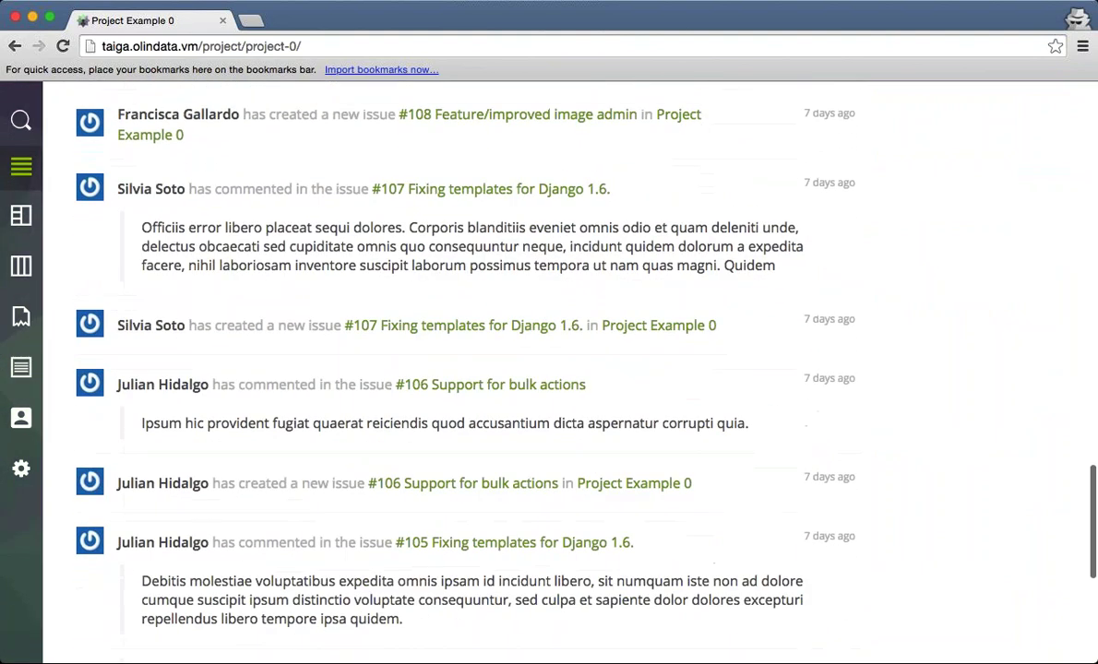
scroll(528, 369, "down", 10)
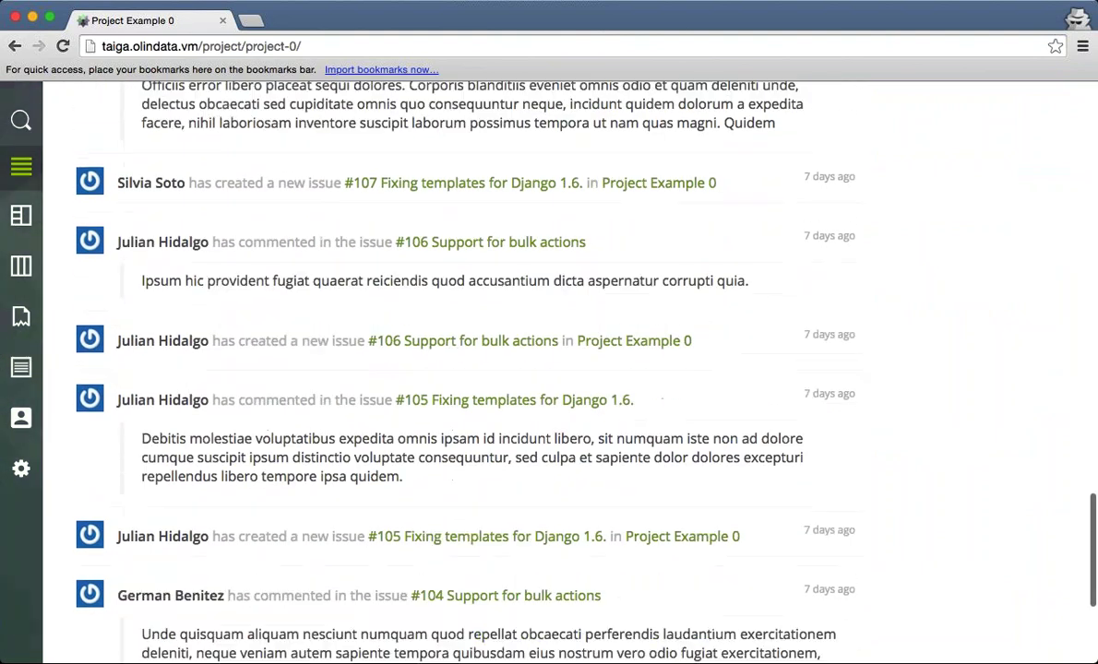
key("Home")
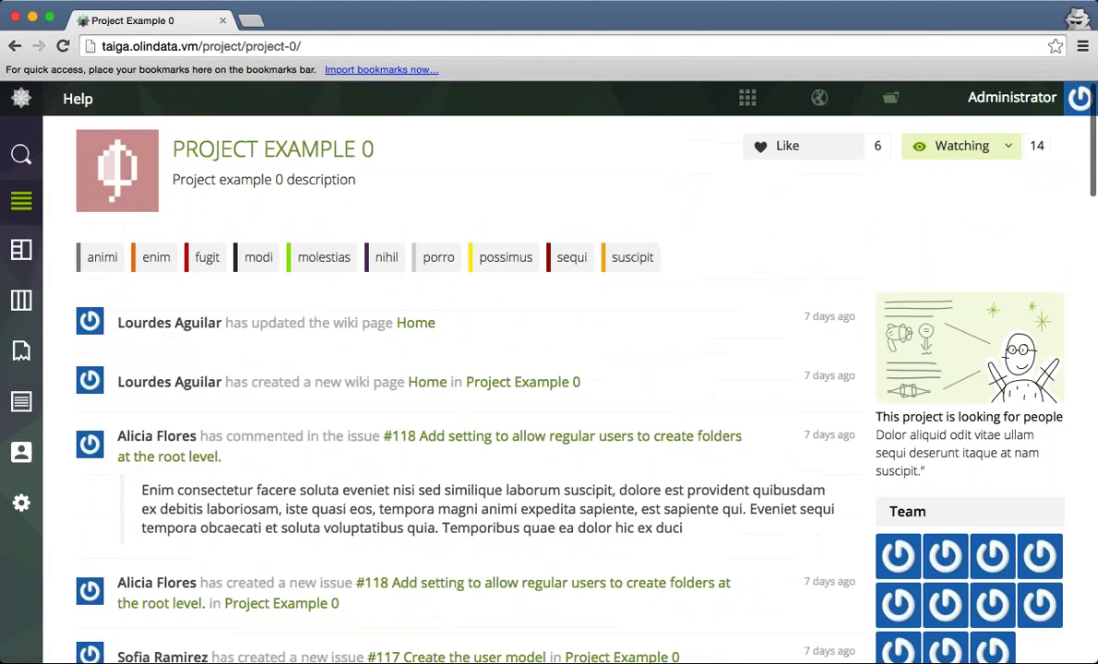
scroll(516, 369, "down", 3)
scroll(516, 369, "up", 1)
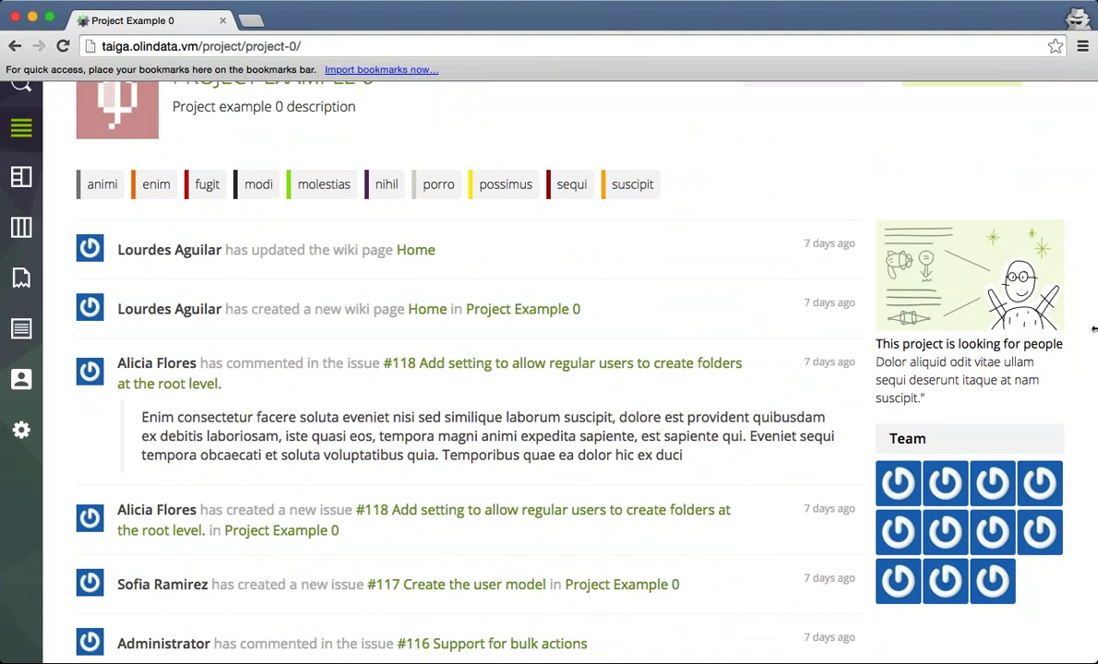
left_click_drag(871, 214, 1054, 392)
left_click(1054, 392)
left_click_drag(926, 397, 814, 321)
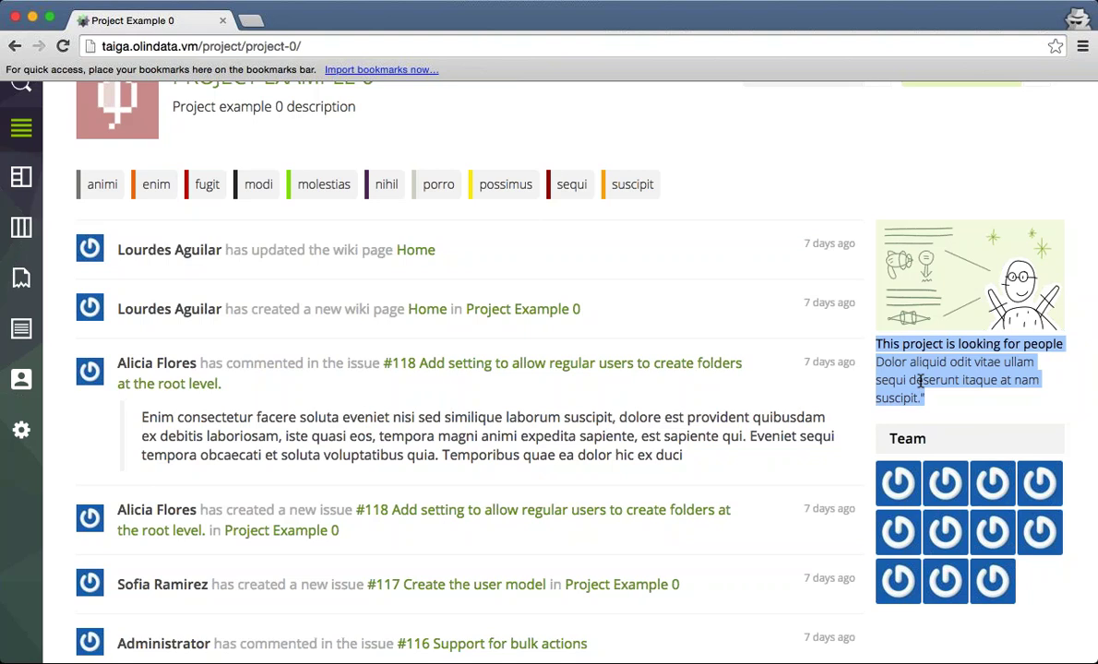
left_click(920, 381)
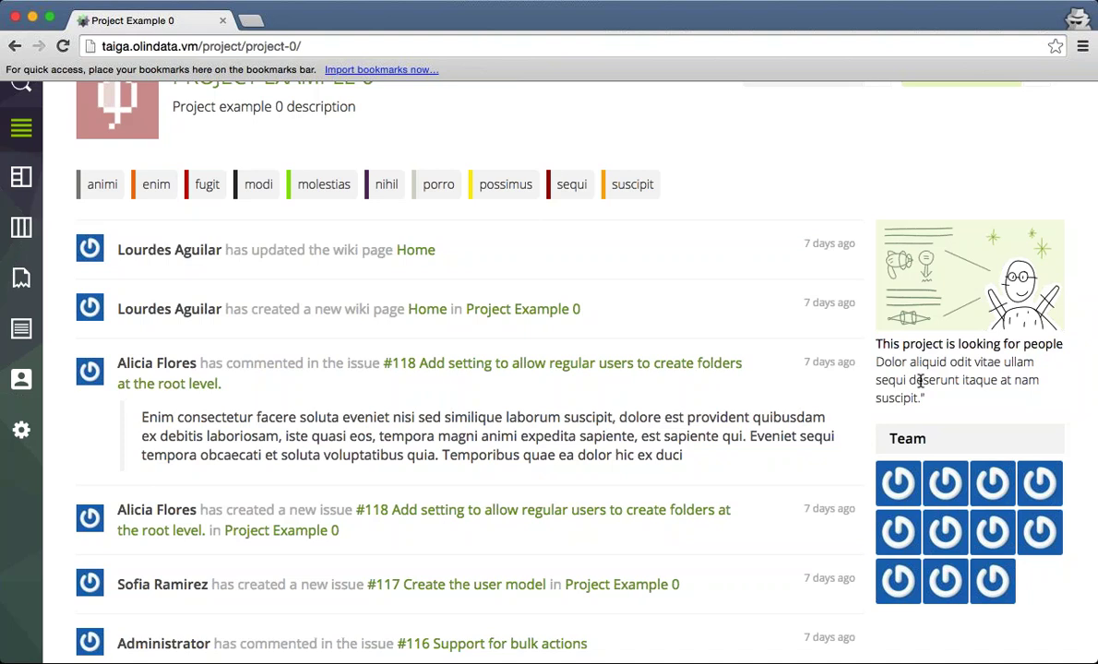
scroll(791, 262, "up", 2)
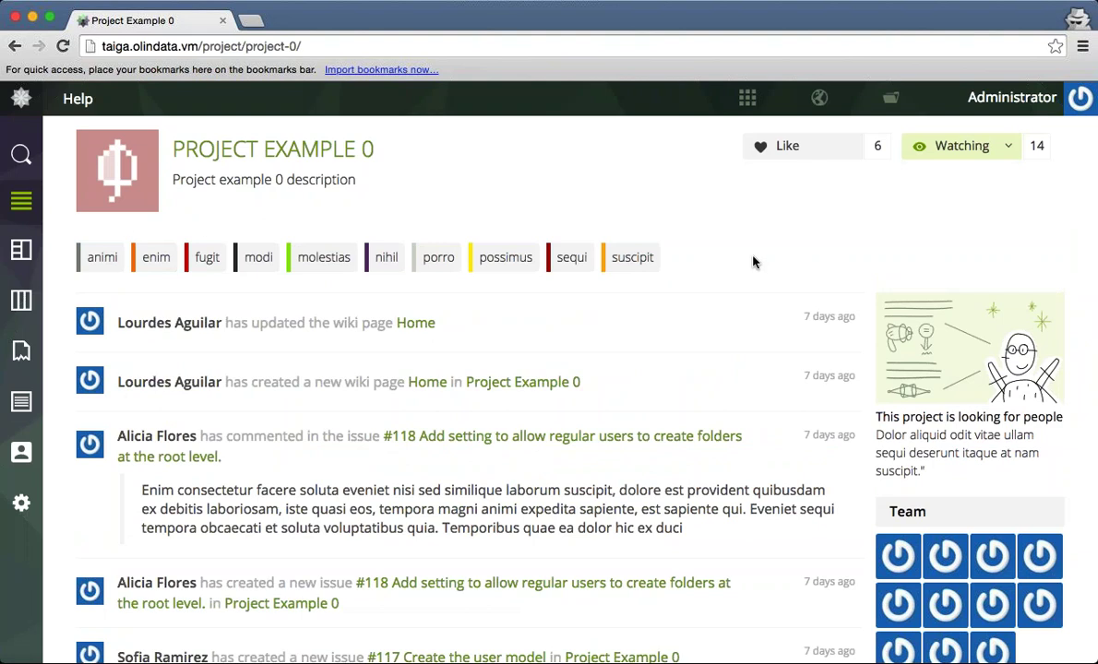
Open Project Example 0's backlog, then the Sprint 2015-12-30 taskboard.
left_click(19, 253)
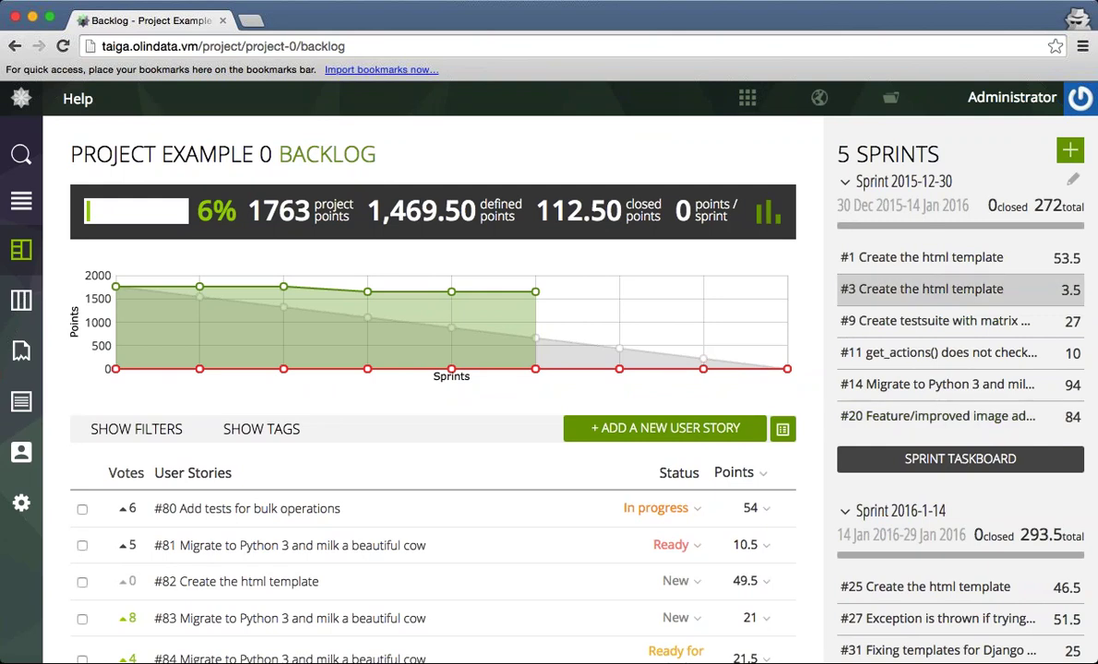
left_click(928, 459)
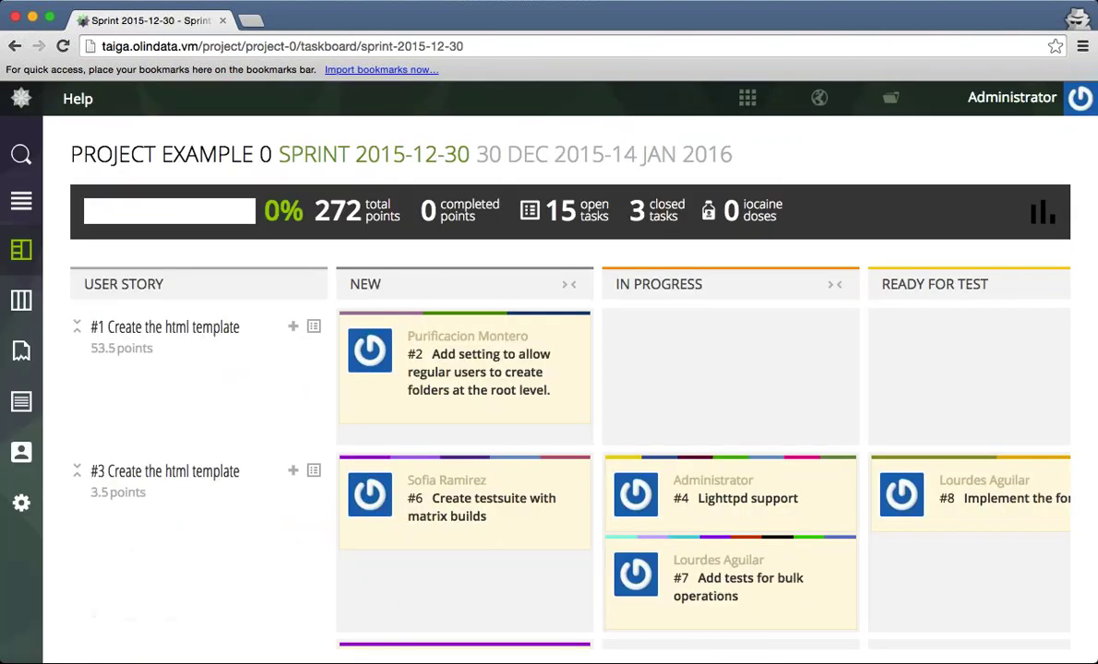
Scan the taskboard columns out to Closed and Needs Info, then open story #1 'Create the html template'.
scroll(914, 456, "down", 1)
scroll(914, 456, "up", 1)
scroll(900, 427, "right", 2)
scroll(900, 427, "right", 10)
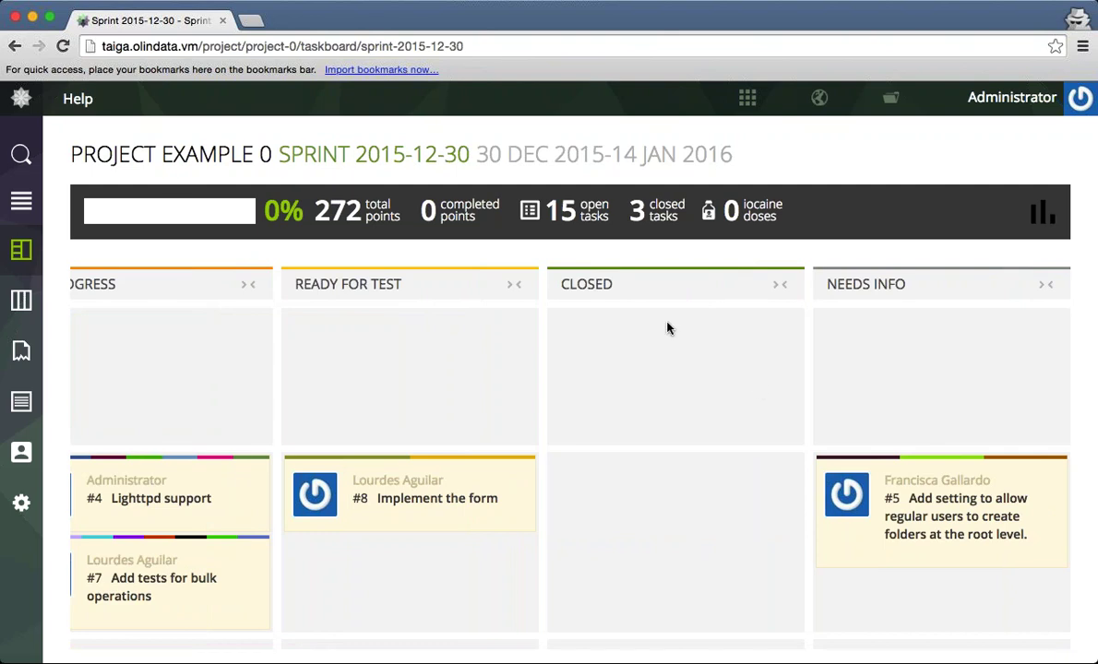
mouse_move(968, 508)
scroll(553, 443, "left", 5)
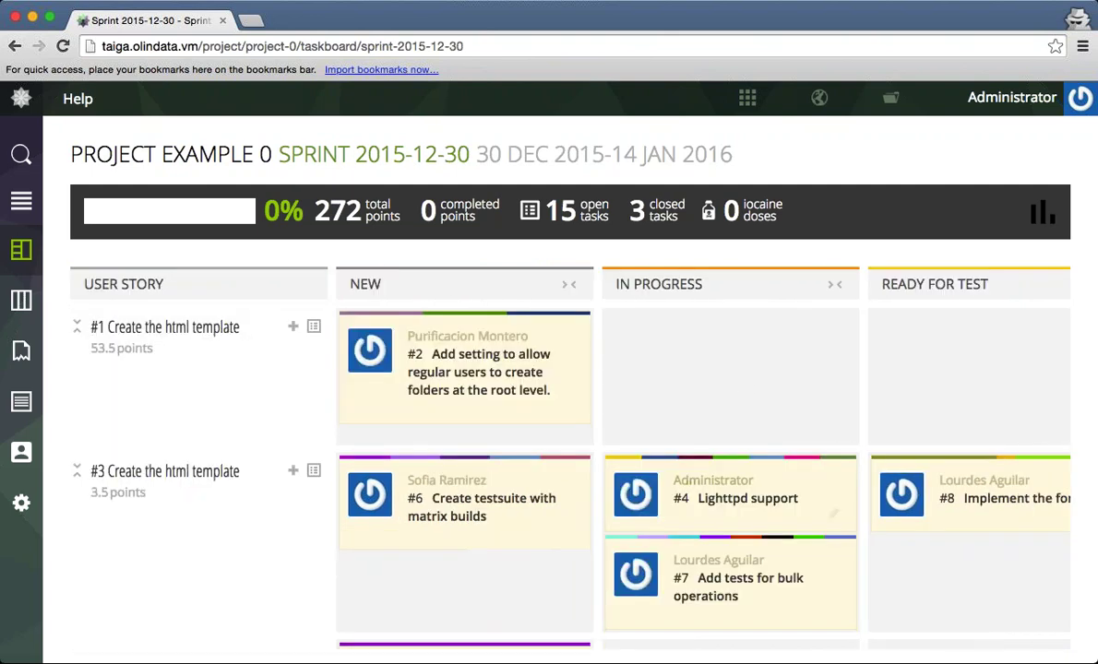
left_click(126, 330)
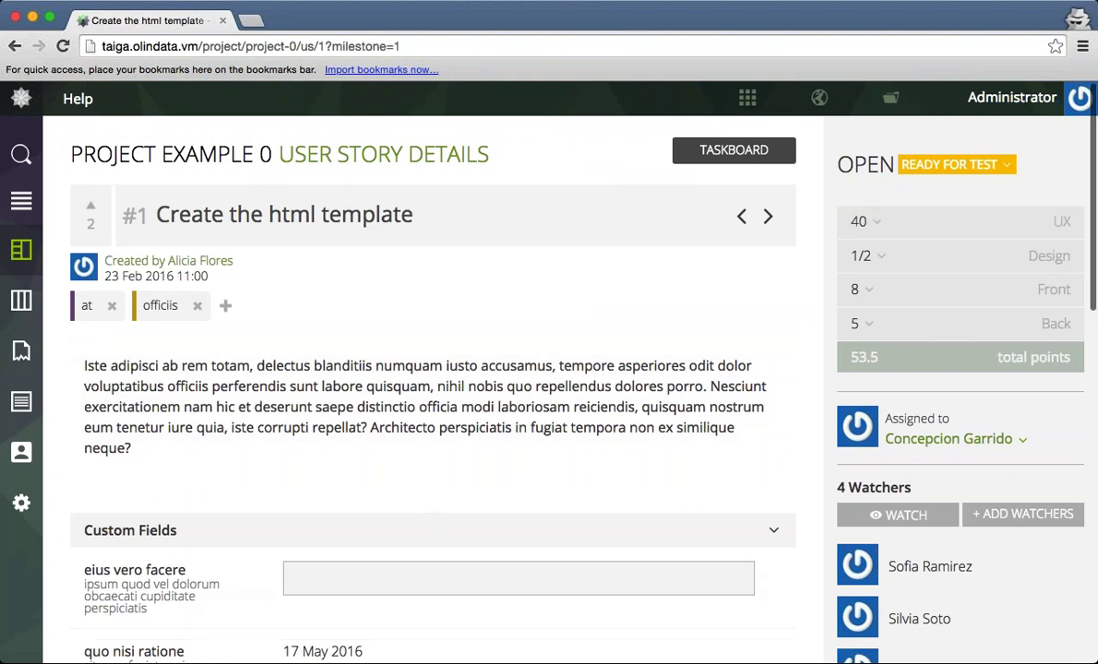
Keep the UX points estimate at 40 and scroll through user story #1's details.
left_click(879, 224)
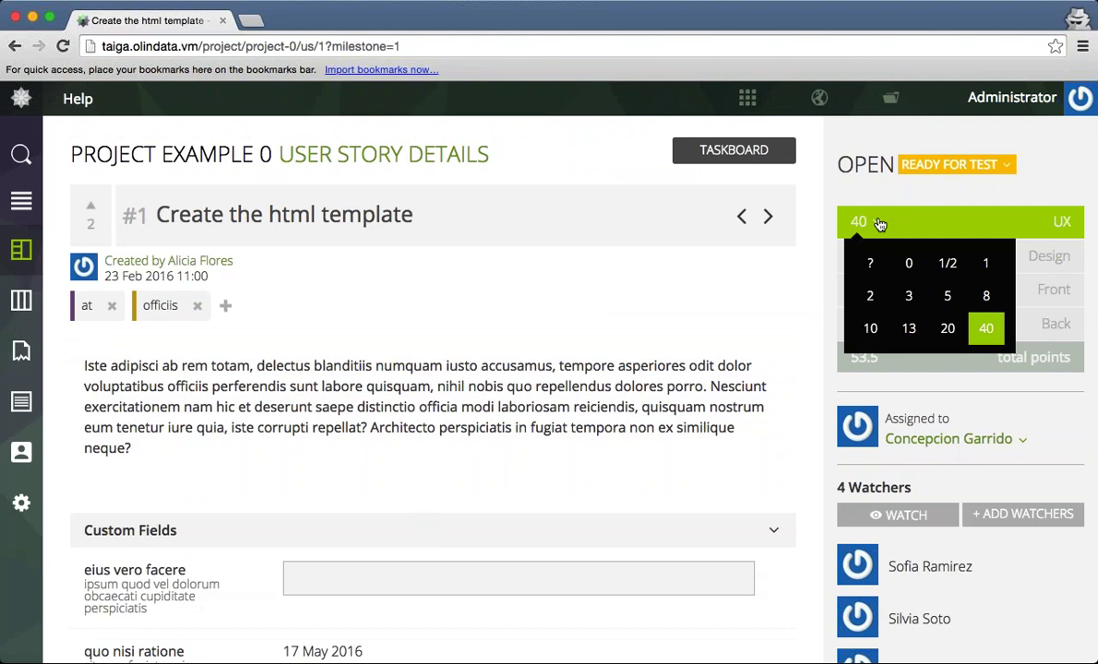
left_click(808, 338)
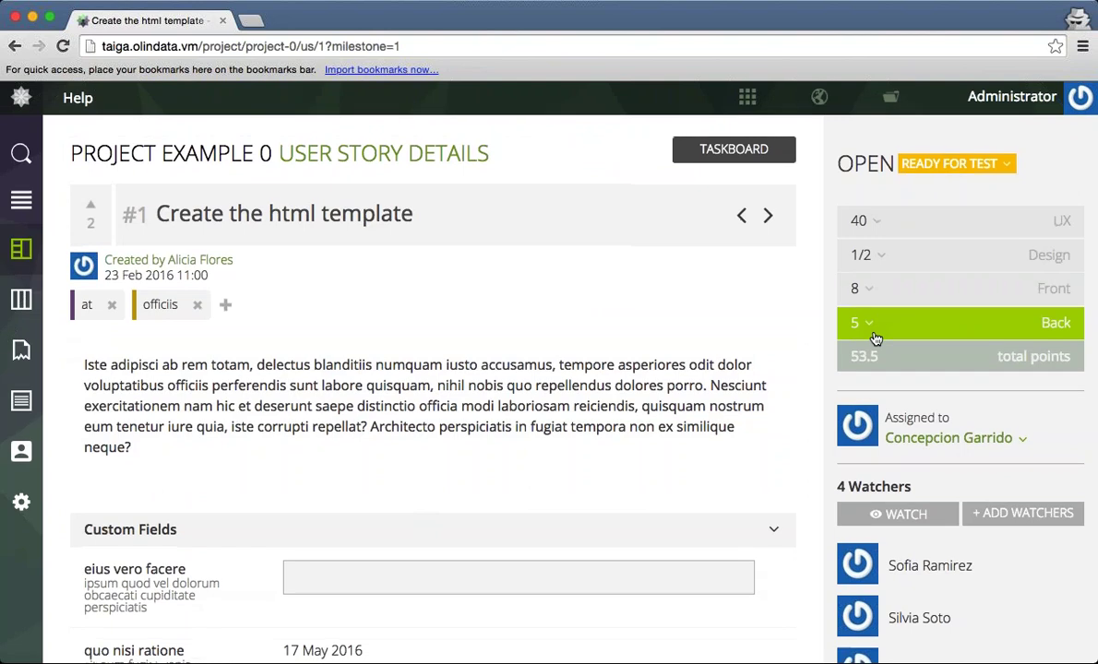
scroll(911, 338, "down", 1)
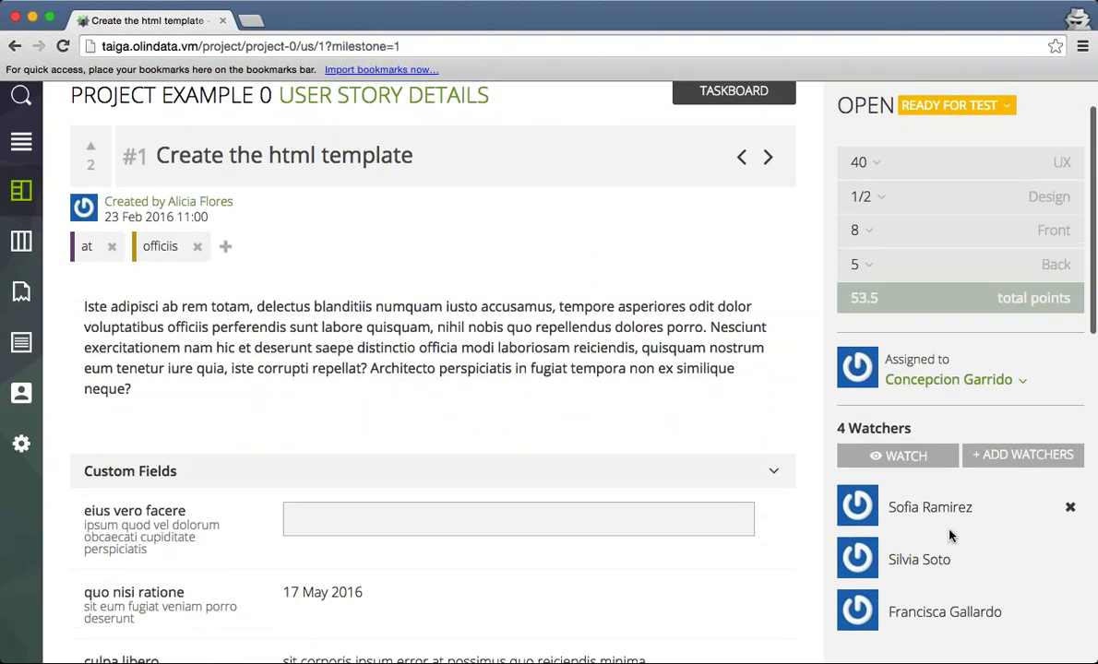
scroll(882, 492, "down", 1)
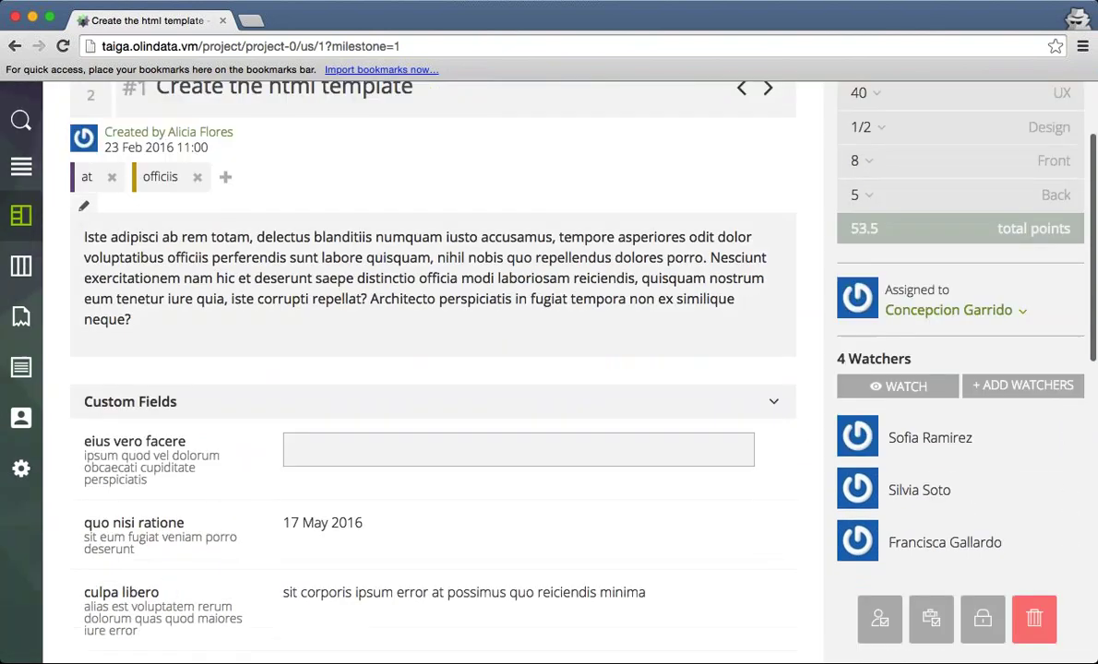
scroll(496, 296, "down", 1)
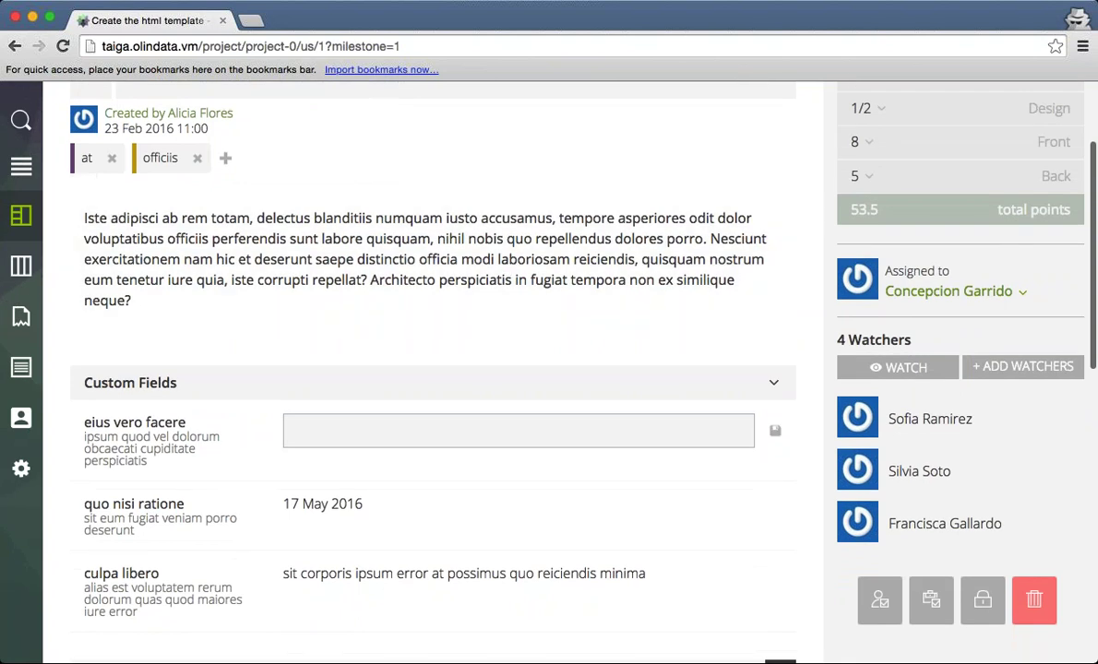
scroll(720, 401, "down", 3)
scroll(365, 441, "down", 2)
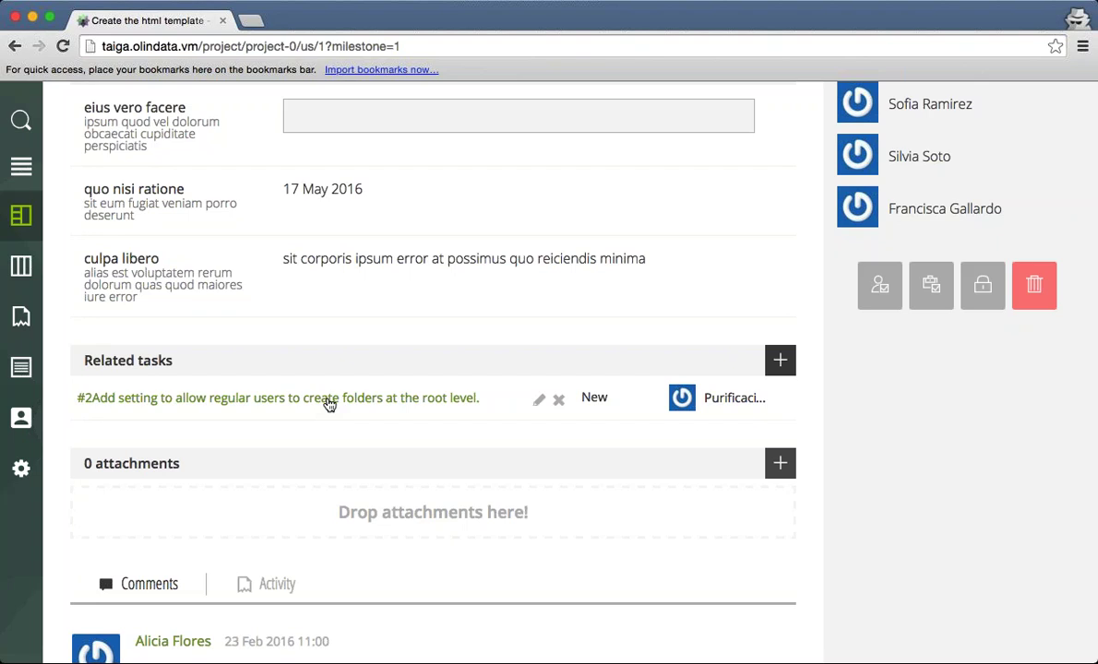
scroll(329, 404, "up", 5)
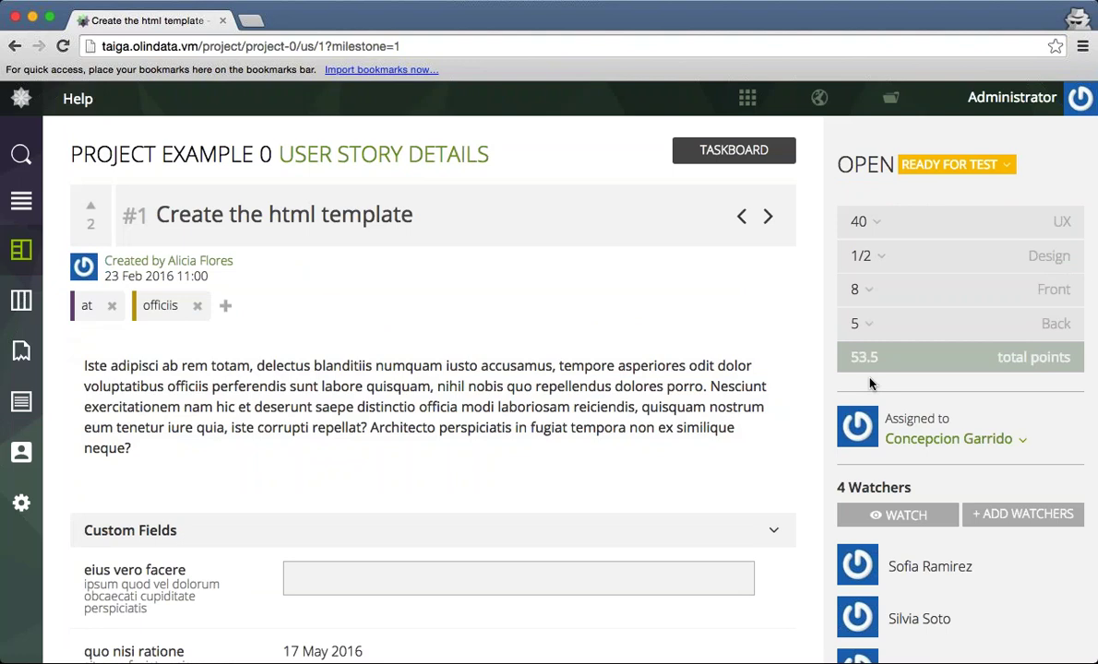
scroll(870, 384, "down", 3)
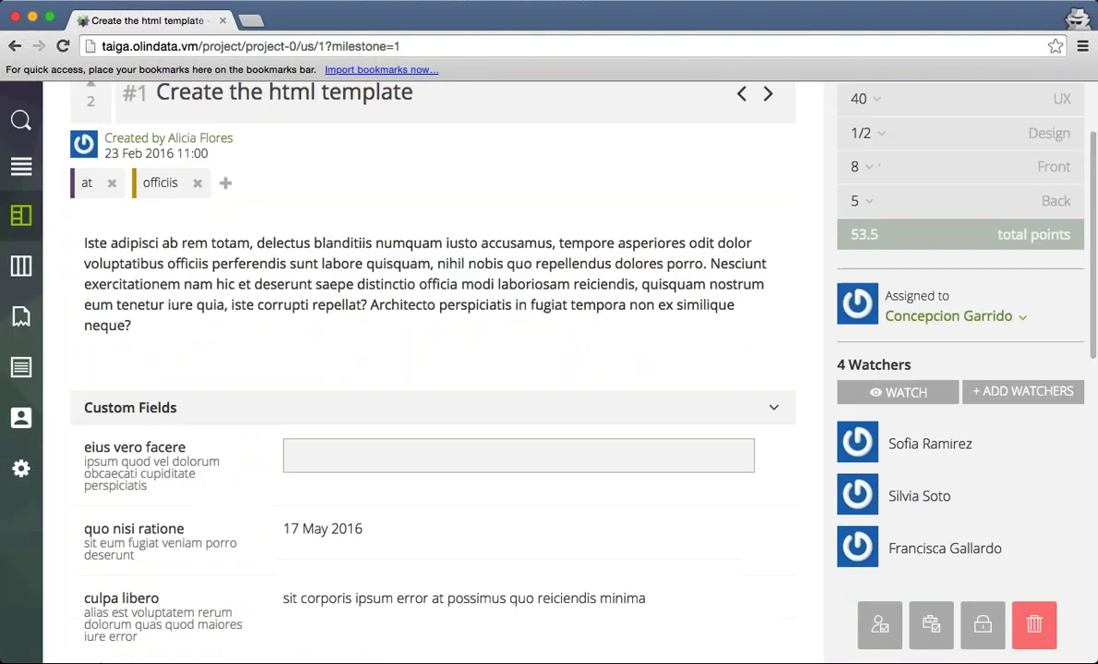
scroll(835, 287, "down", 4)
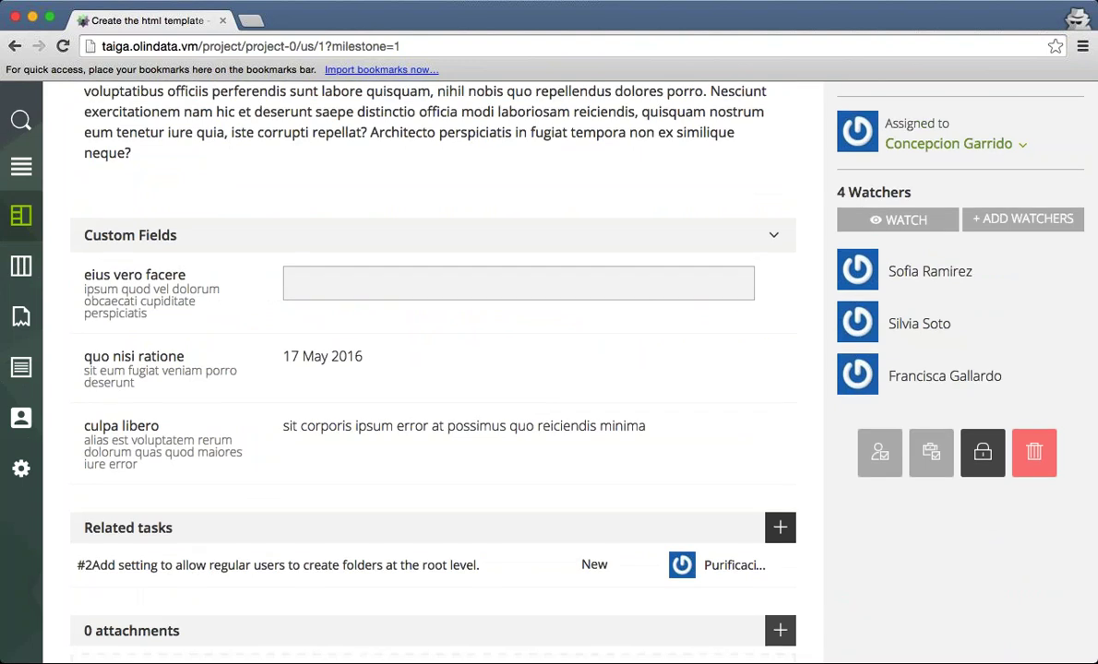
scroll(721, 277, "down", 5)
scroll(433, 369, "down", 8)
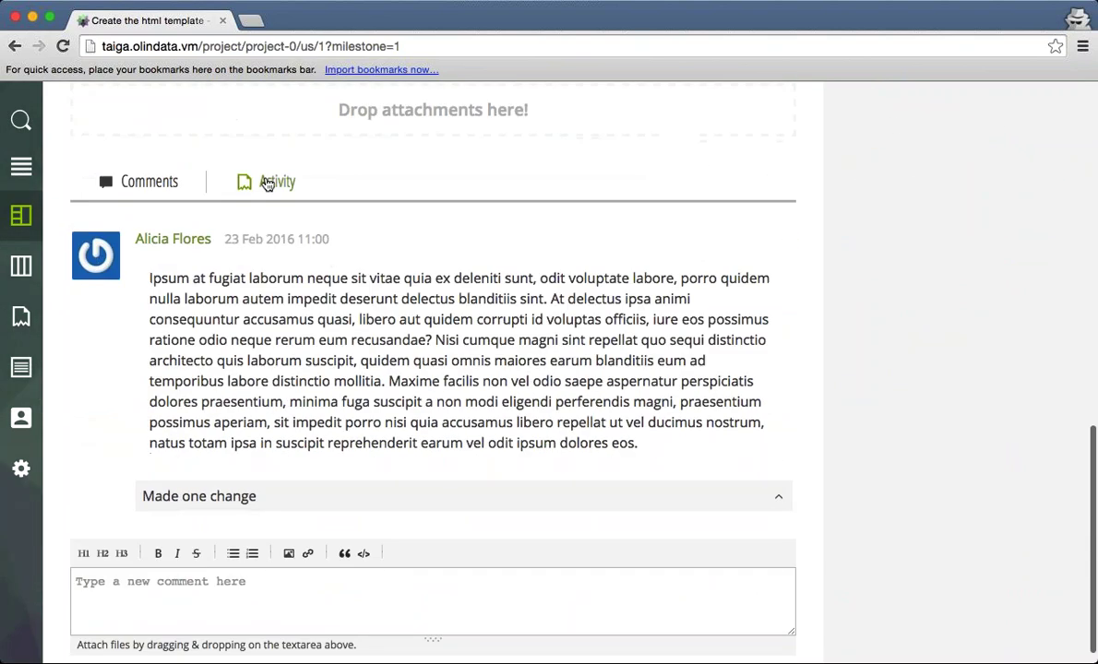
Check the story's Activity and Comments, then open related task #2.
left_click(268, 182)
left_click(153, 189)
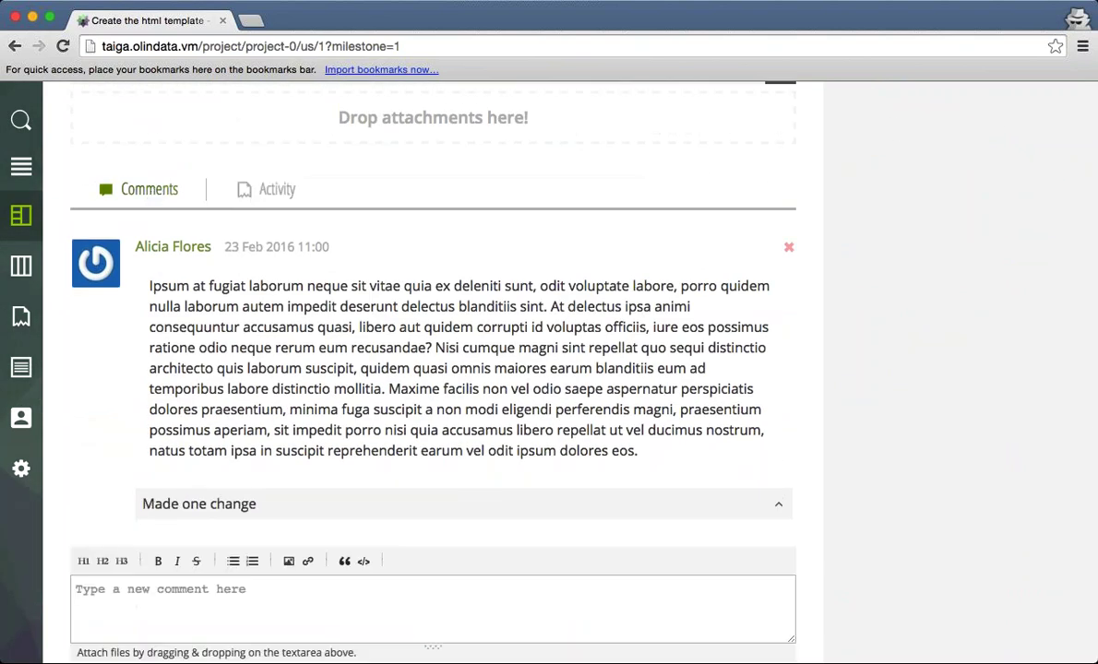
scroll(393, 371, "up", 6)
mouse_move(340, 291)
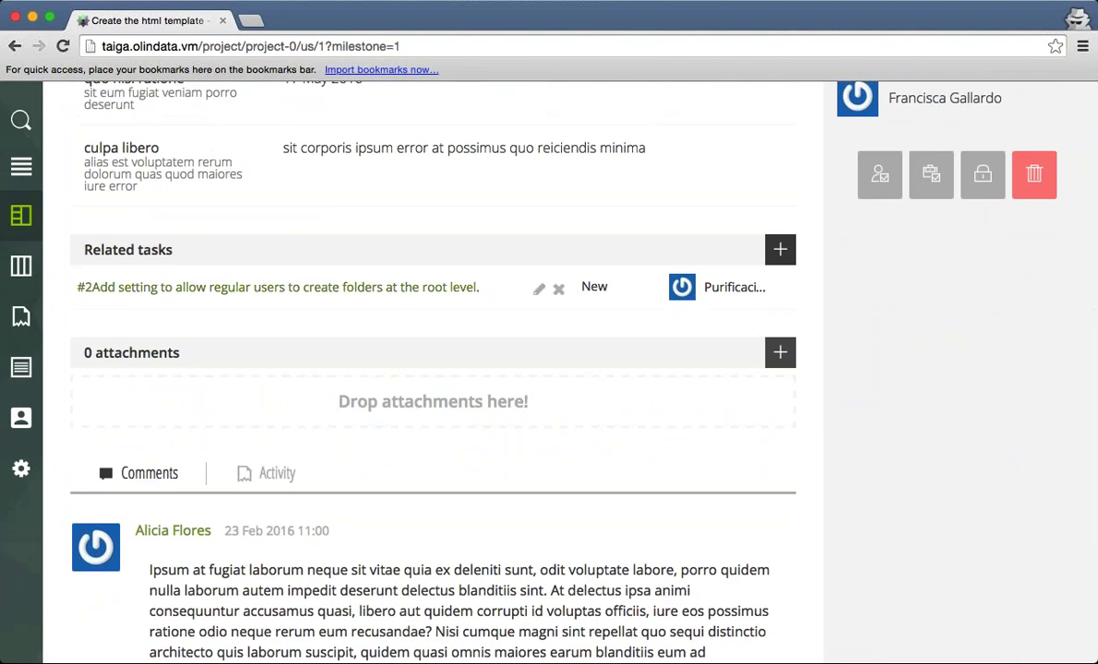
left_click(340, 288)
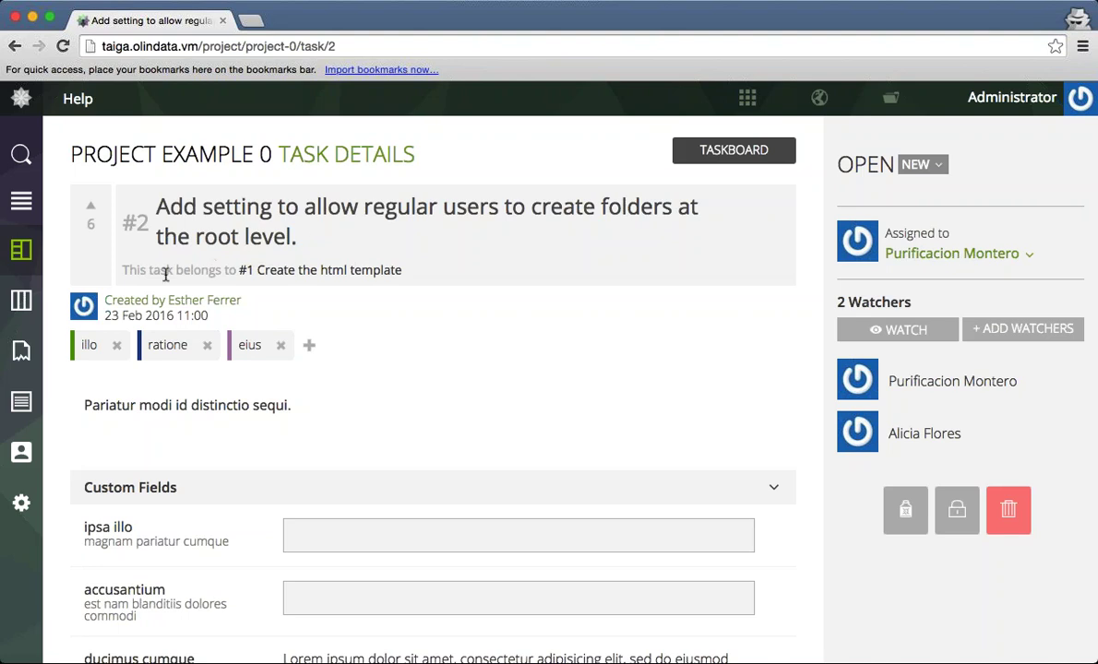
Review task #2's story link, attachments and comments, then bring up its status choices.
left_click_drag(130, 271, 430, 270)
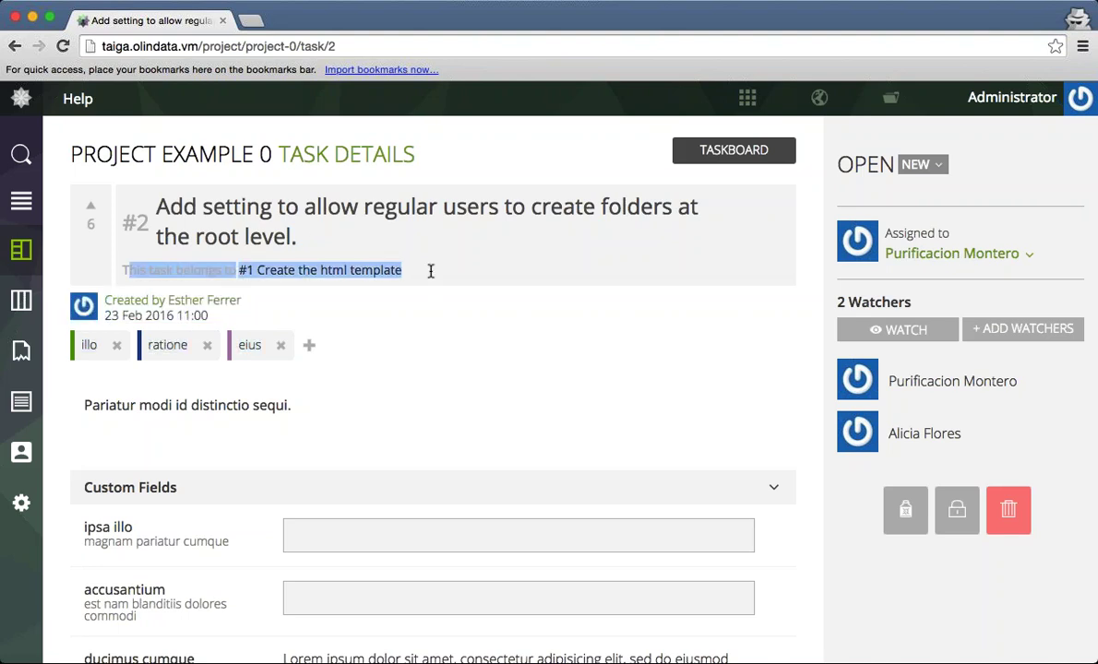
left_click(429, 271)
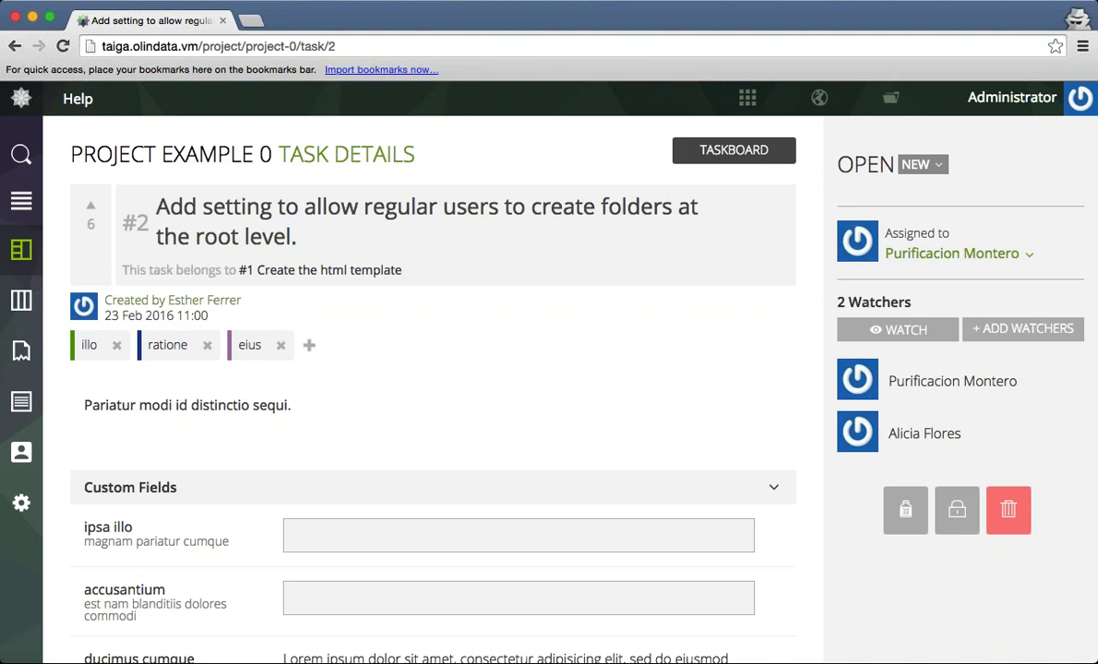
scroll(430, 271, "down", 3)
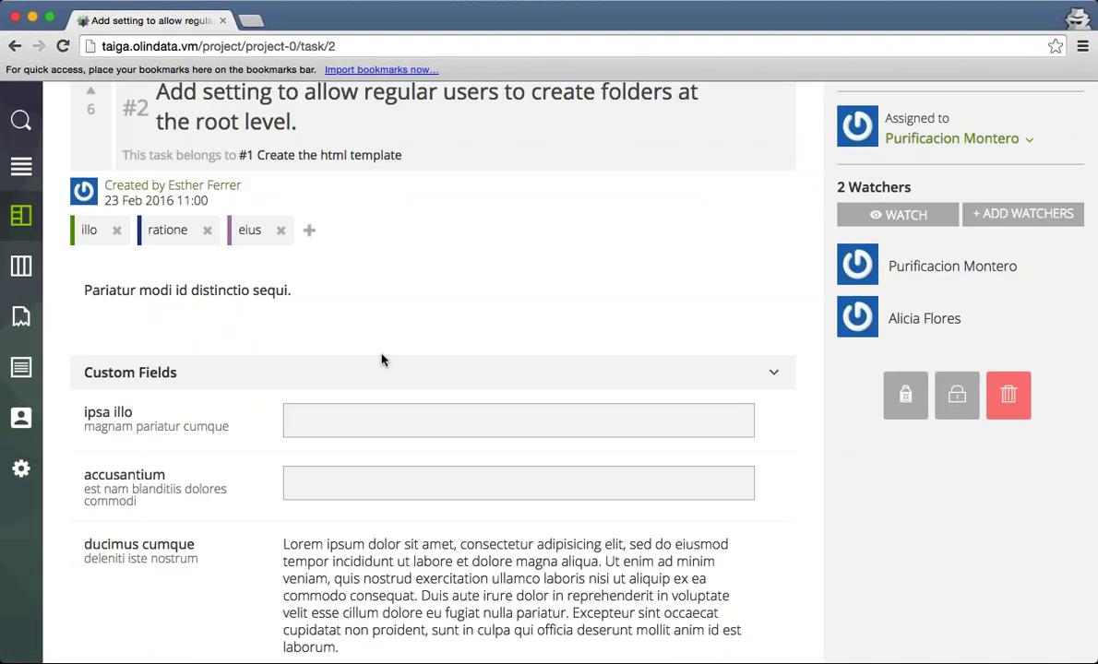
scroll(720, 389, "down", 9)
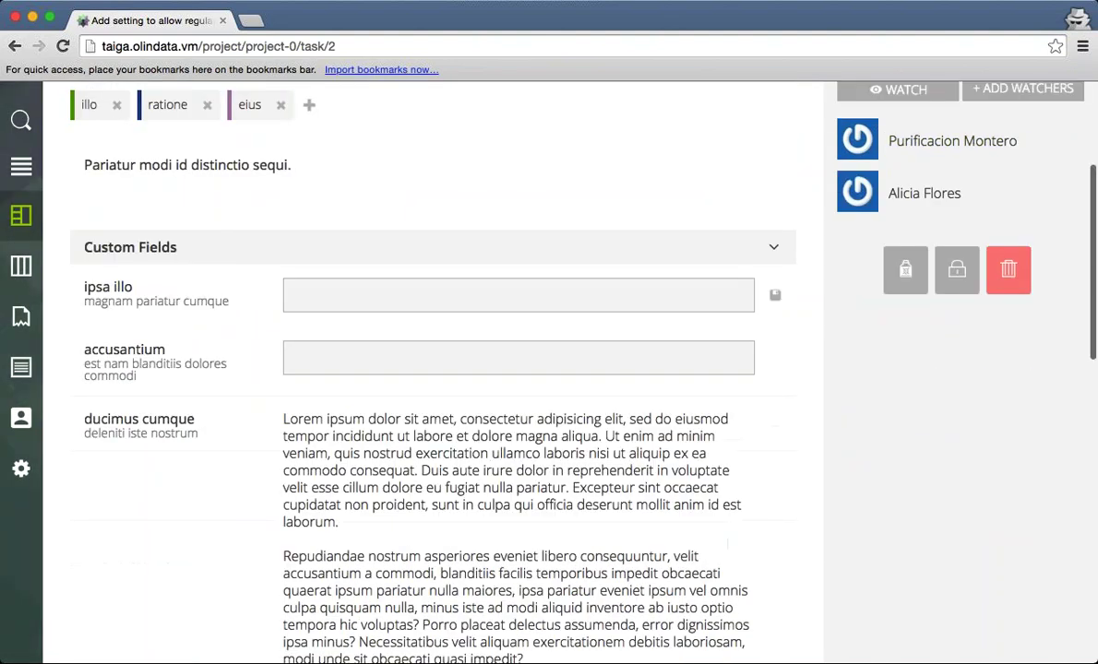
scroll(733, 386, "down", 8)
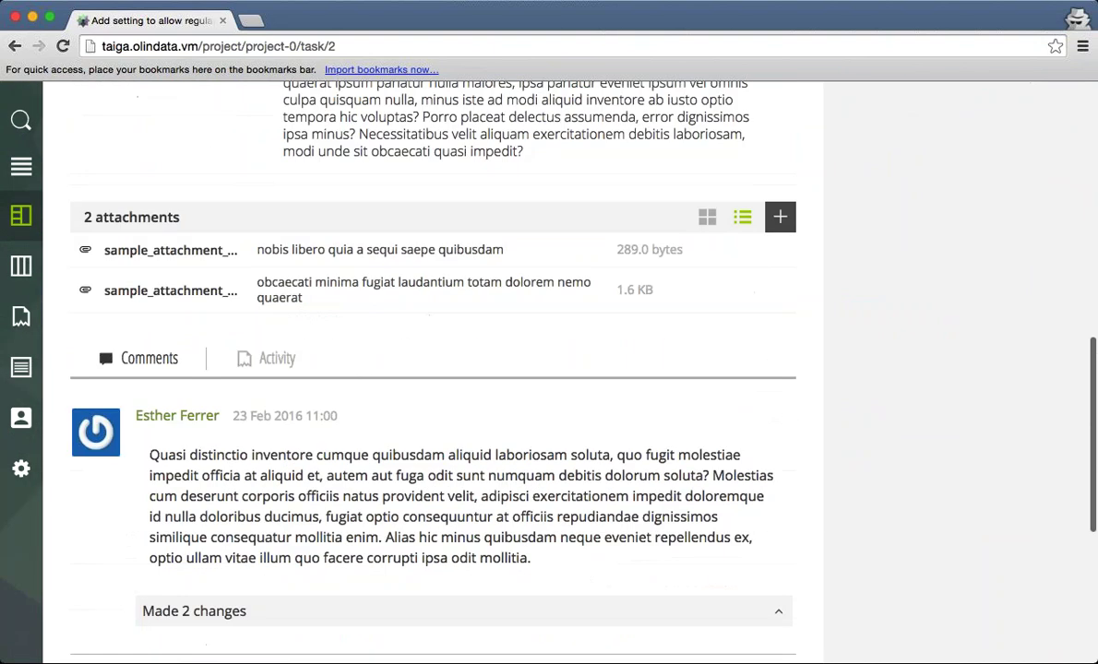
scroll(733, 386, "down", 10)
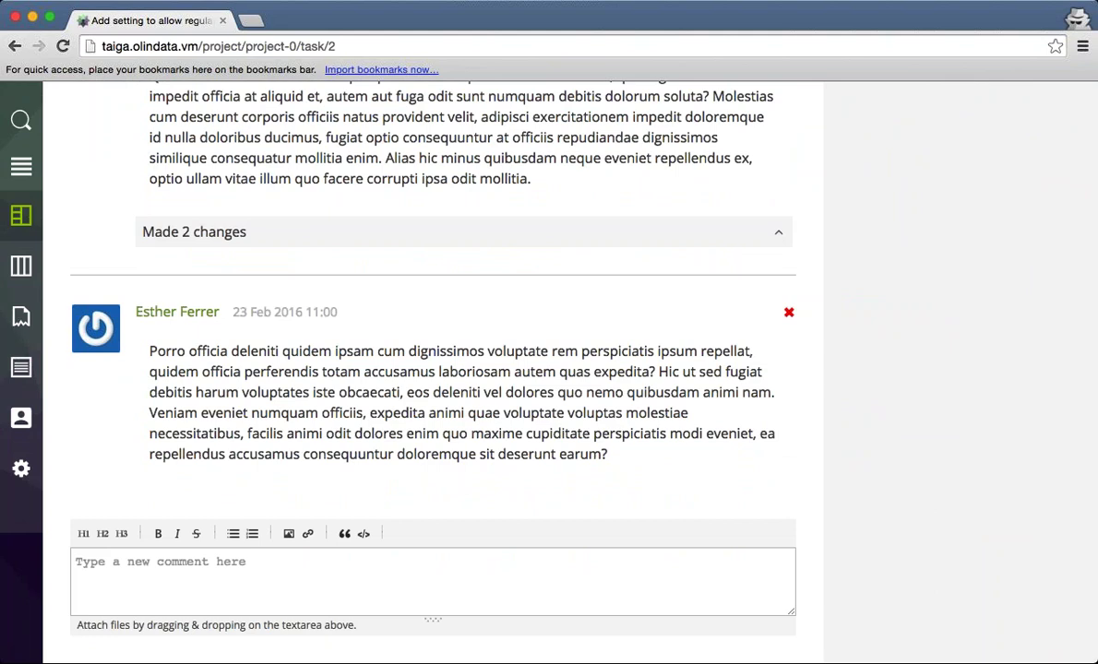
scroll(733, 386, "up", 10)
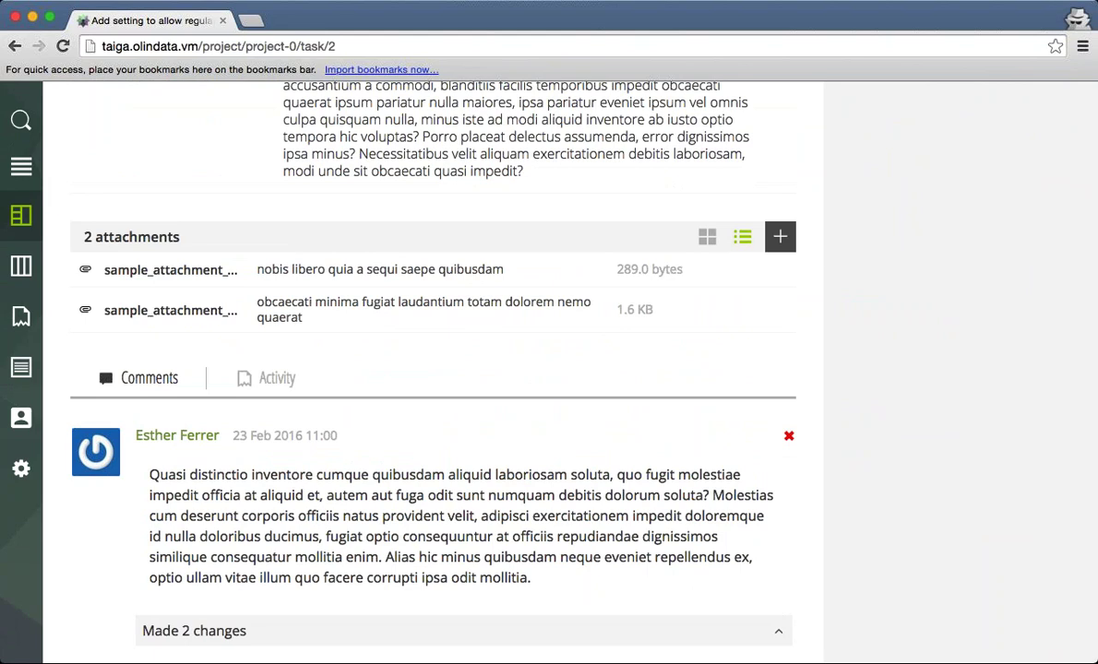
scroll(433, 369, "up", 18)
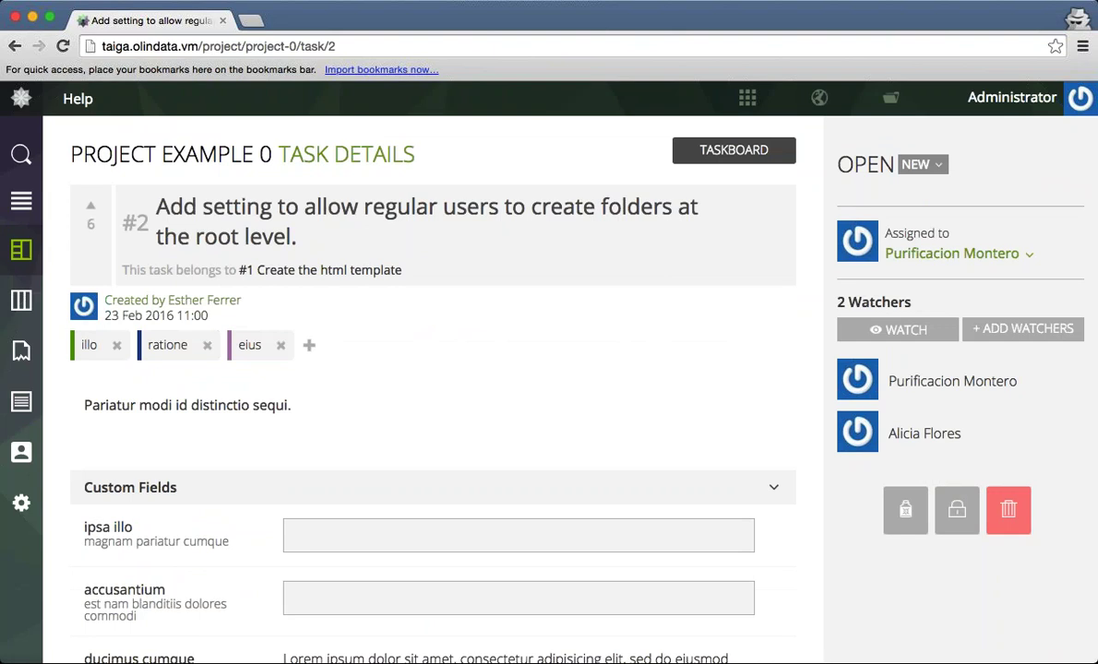
left_click(922, 165)
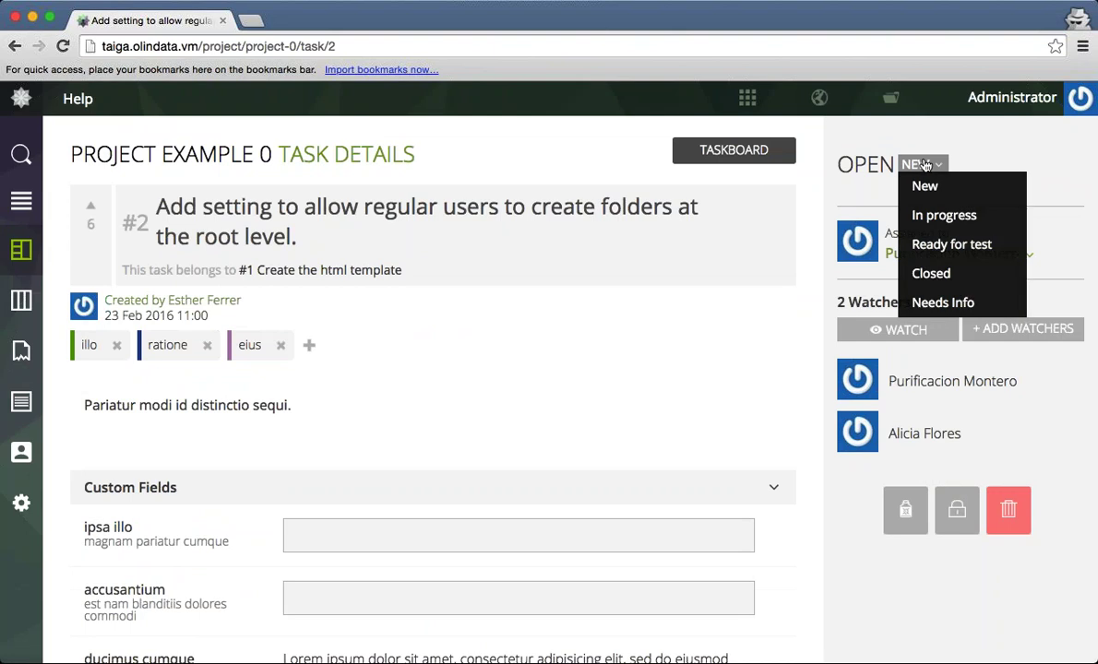
Set task #2 to Closed and its parent story #1 'Create the html template' to Done.
left_click(934, 274)
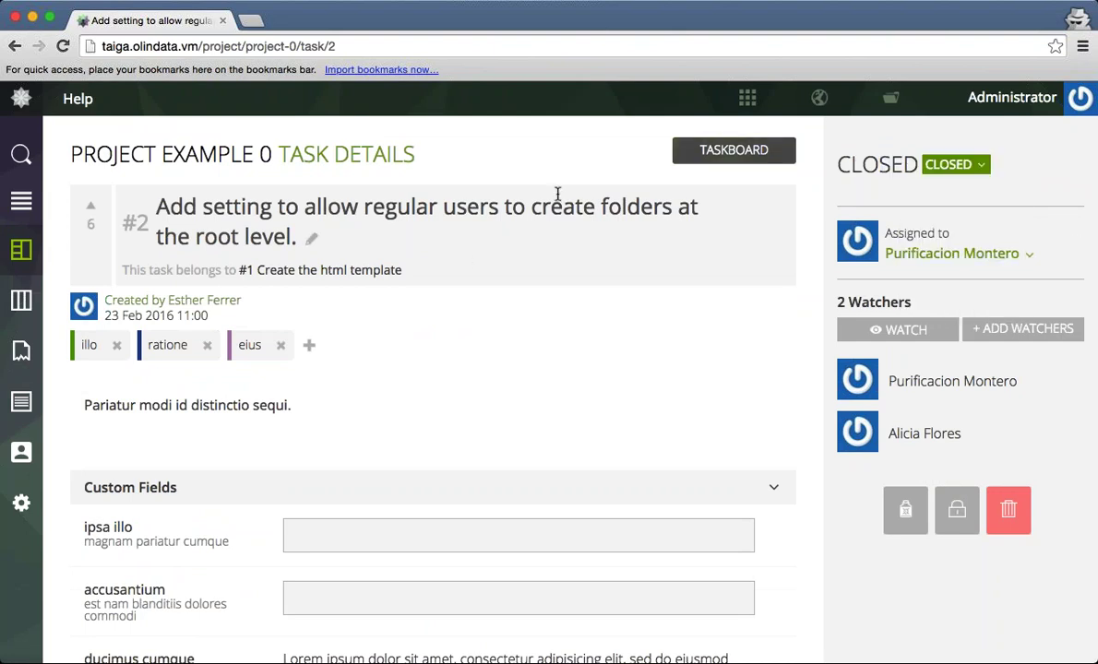
left_click(293, 273)
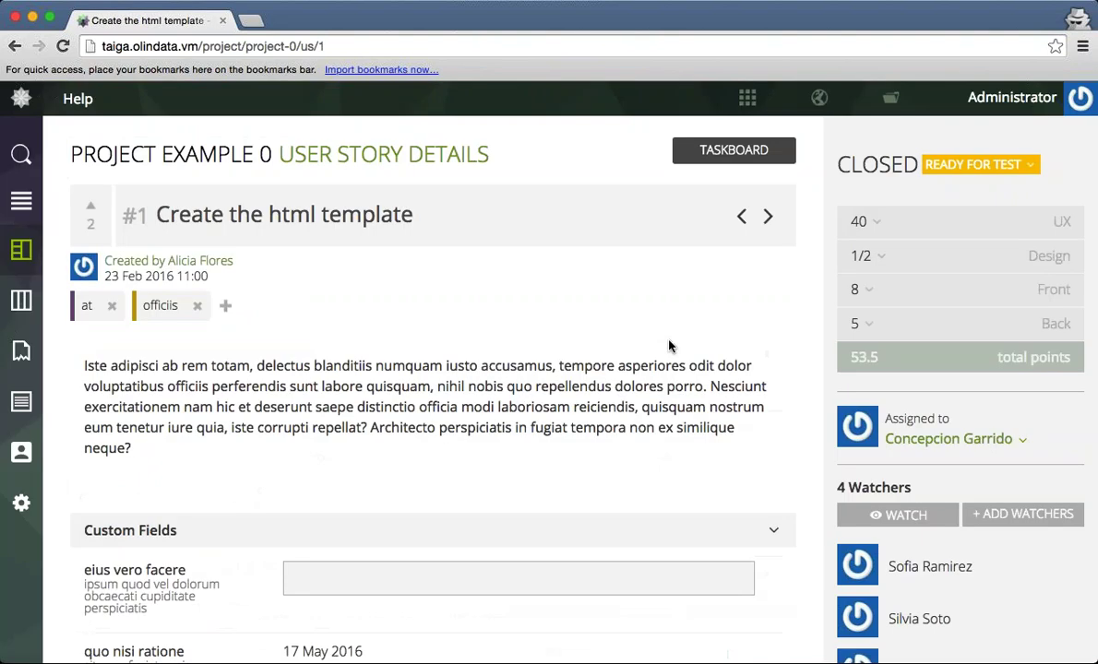
left_click(938, 165)
left_click(946, 303)
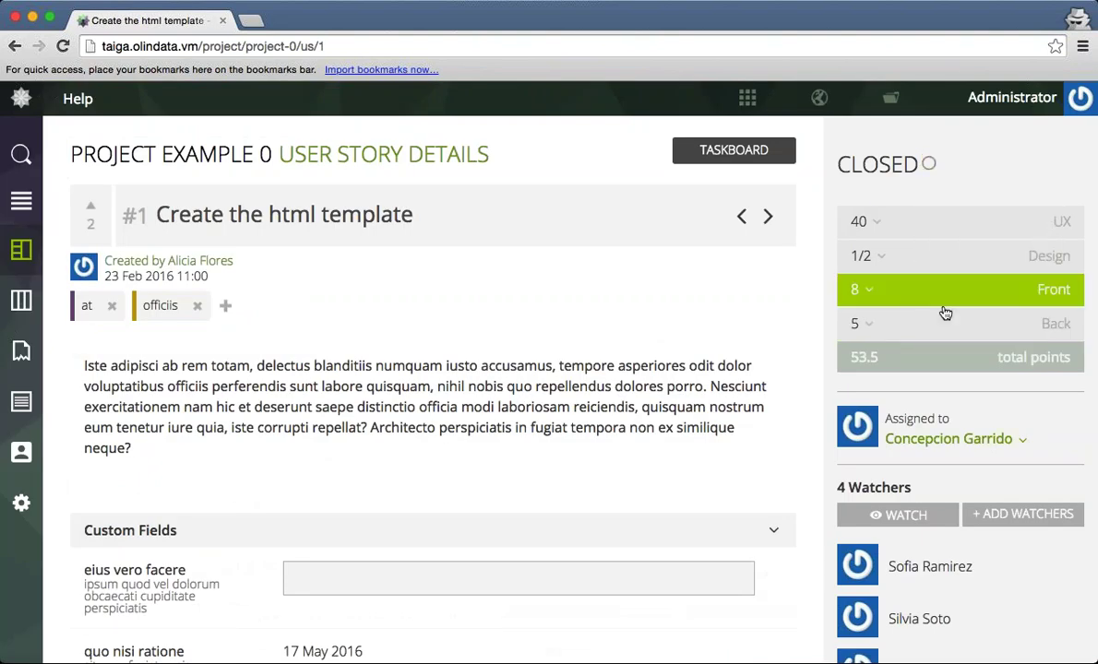
left_click(21, 250)
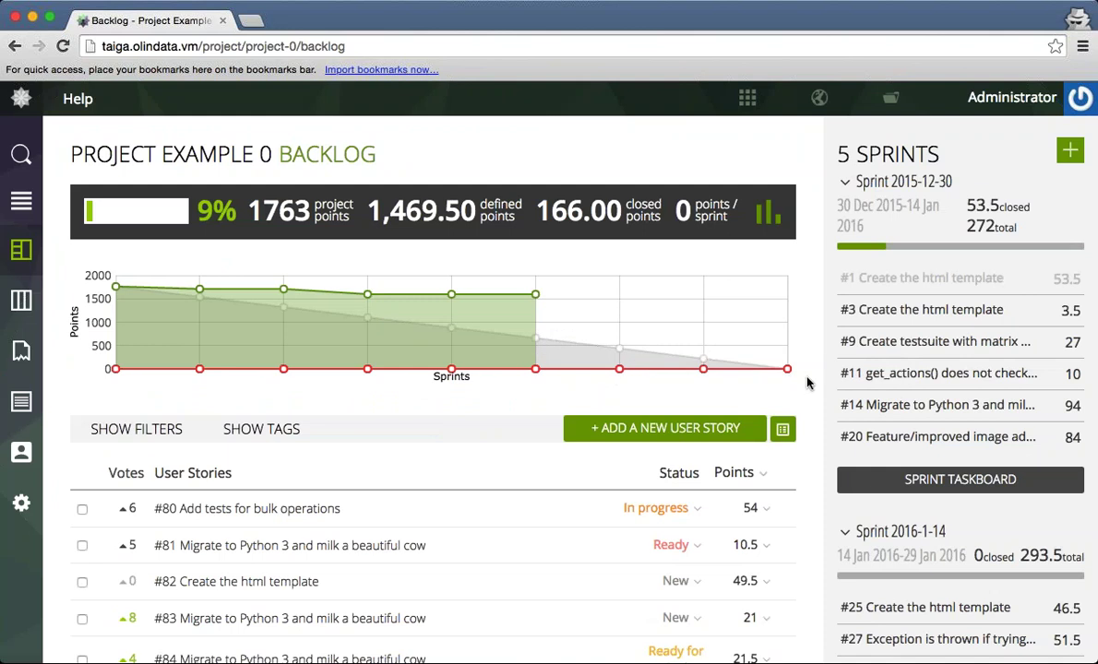
scroll(384, 397, "down", 2)
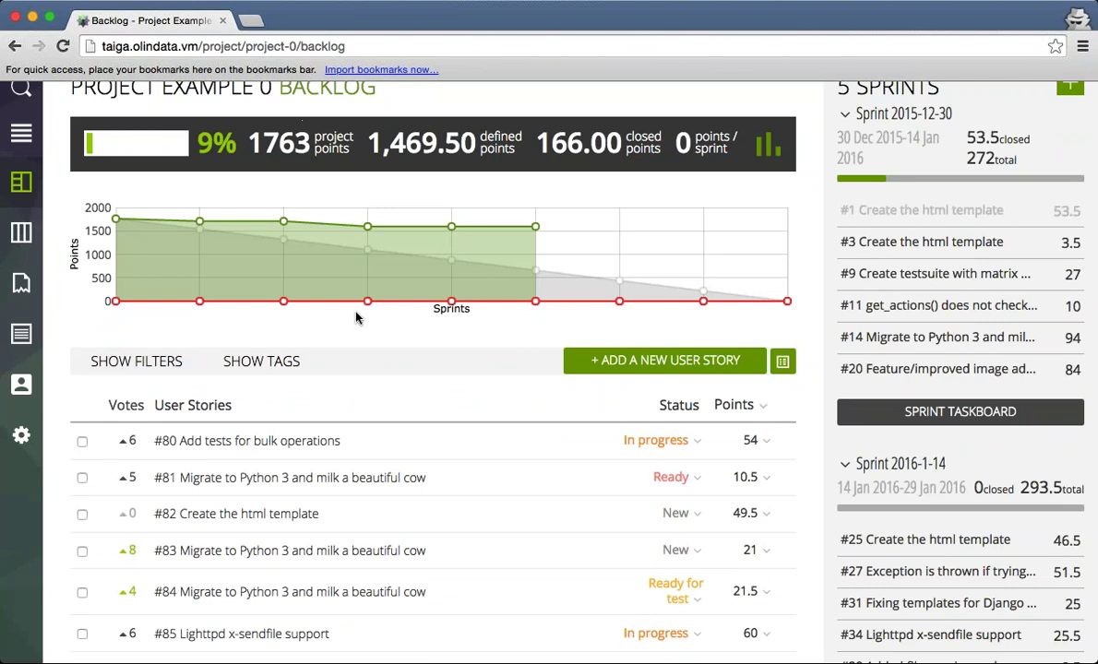
scroll(358, 318, "down", 8)
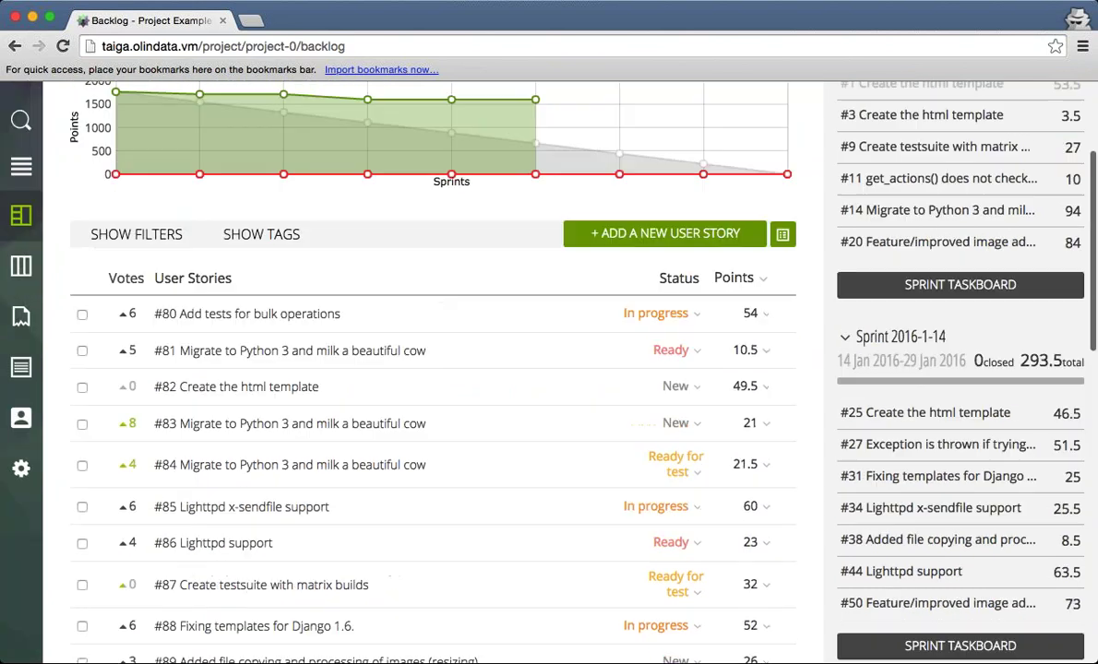
scroll(415, 369, "down", 2)
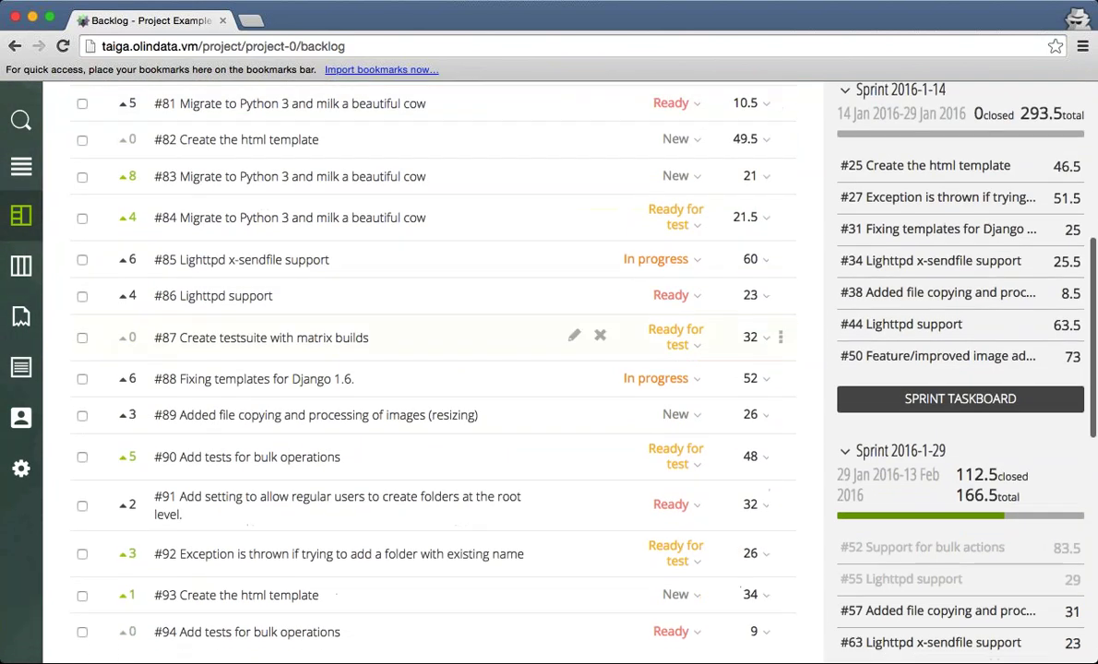
scroll(369, 369, "up", 12)
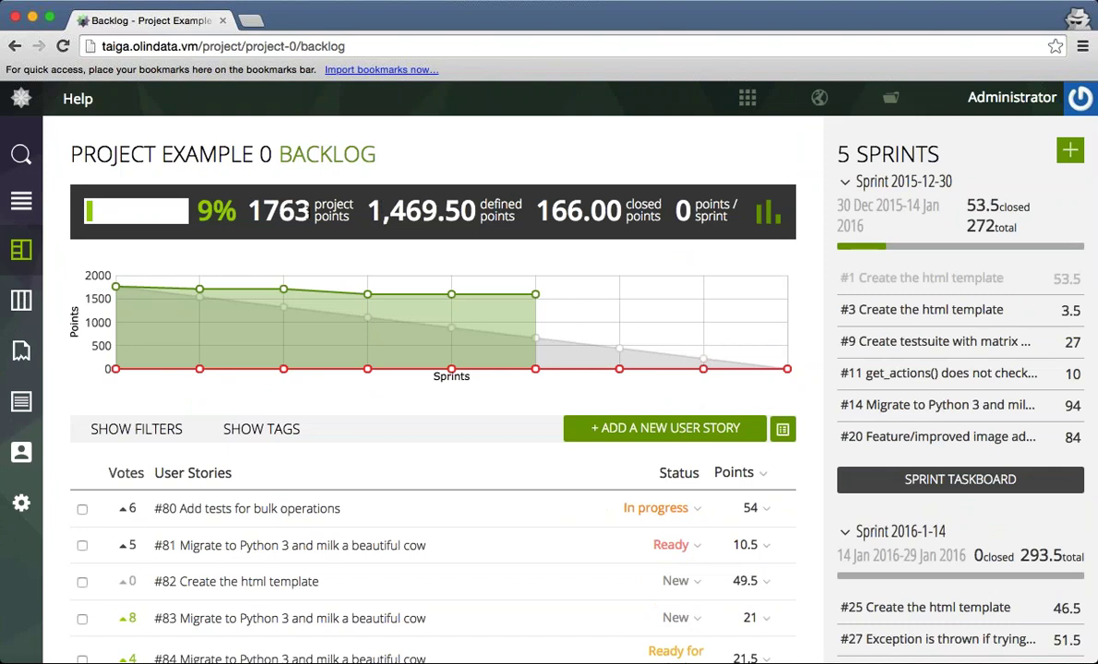
left_click_drag(365, 209, 539, 210)
left_click_drag(462, 395, 611, 205)
left_click(612, 204)
left_click_drag(245, 210, 288, 210)
left_click(289, 210)
left_click_drag(367, 207, 482, 219)
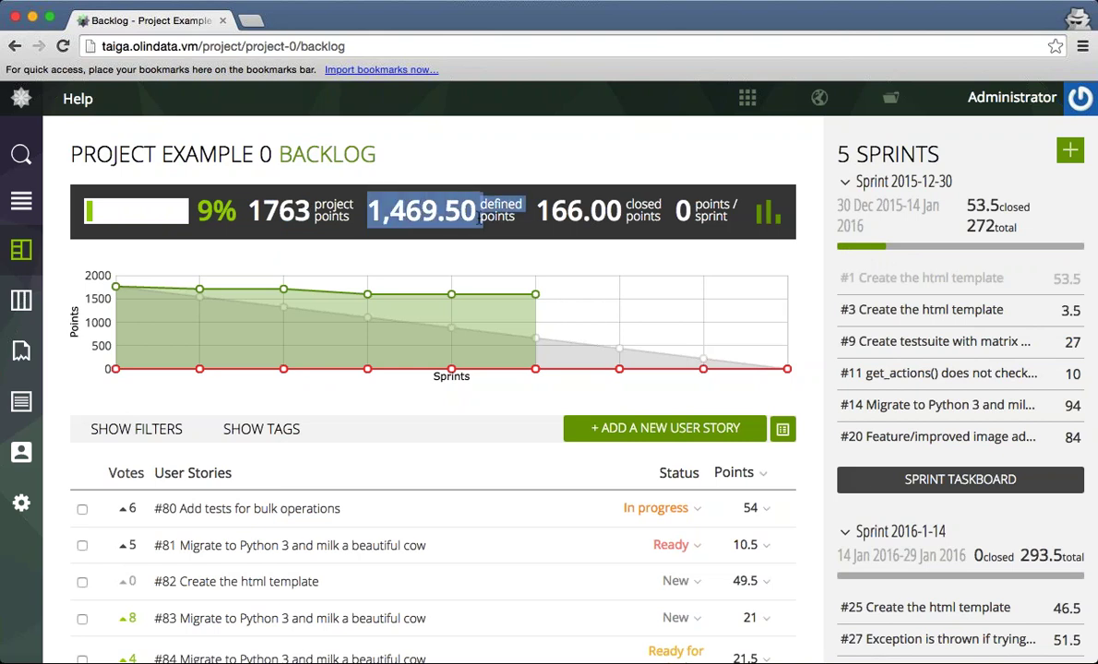
left_click(481, 218)
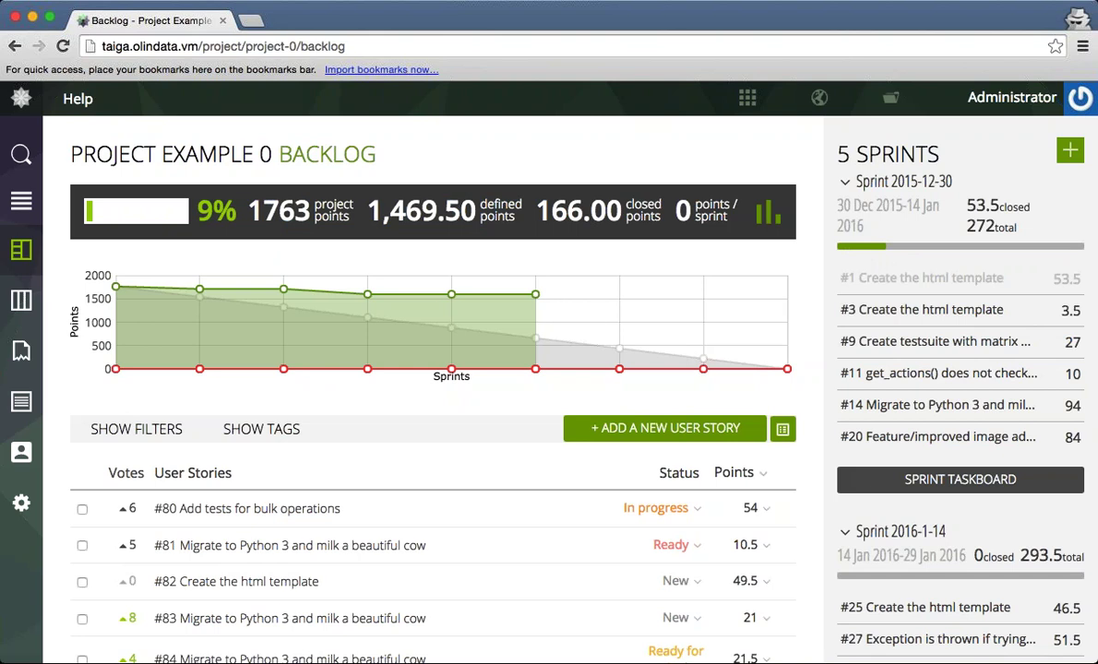
On the Kanban board, move story #14 from New to Ready, view Done and Archived, then return to the backlog.
mouse_move(366, 369)
mouse_move(533, 297)
left_click(16, 307)
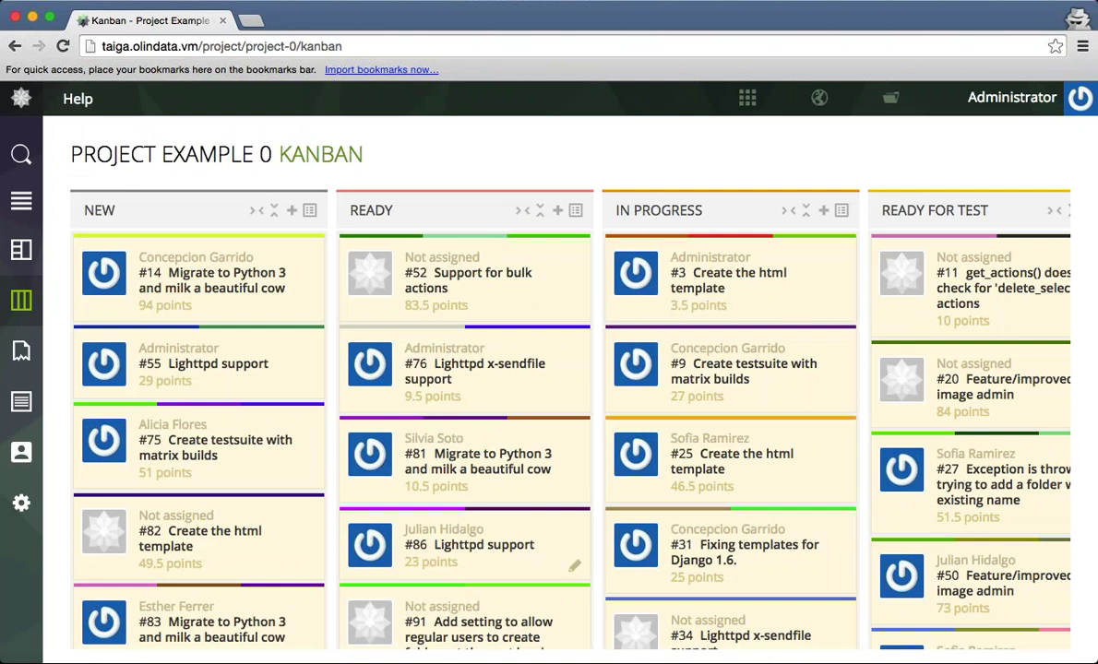
scroll(477, 483, "down", 2)
scroll(477, 484, "up", 2)
scroll(198, 442, "down", 2)
scroll(199, 443, "up", 2)
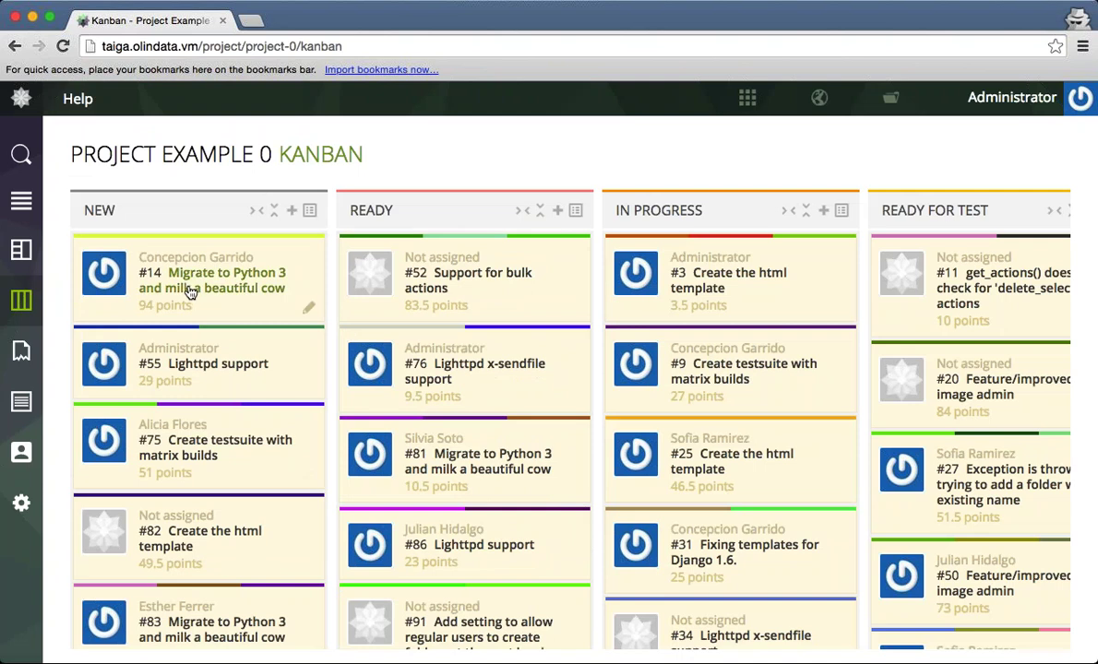
left_click_drag(191, 291, 443, 359)
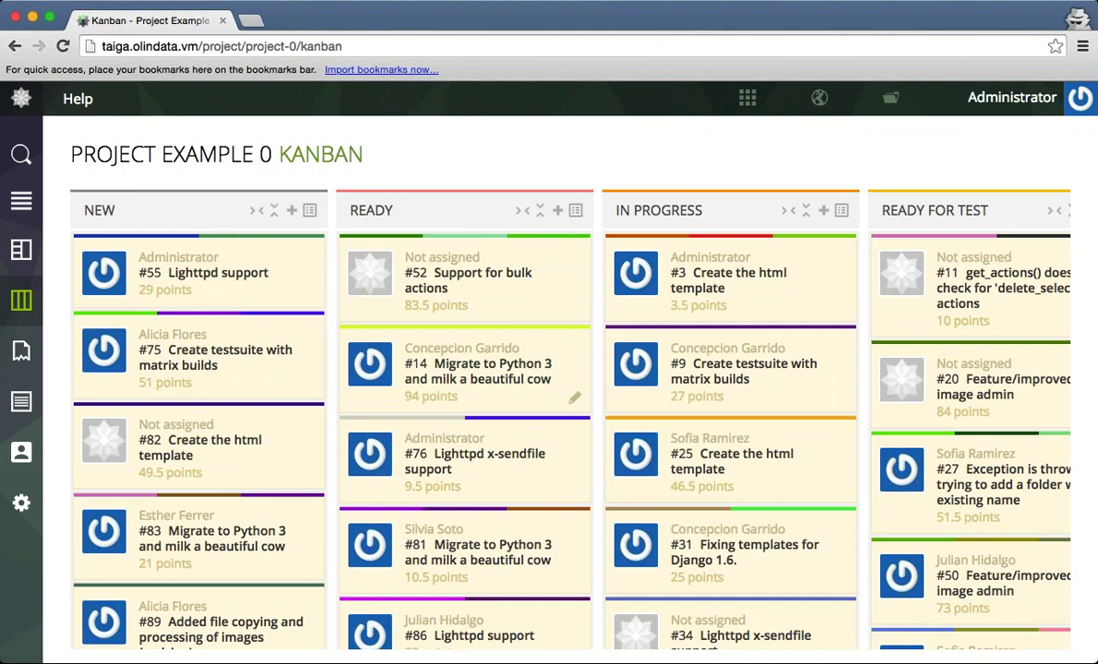
scroll(452, 403, "right", 5)
scroll(582, 385, "right", 5)
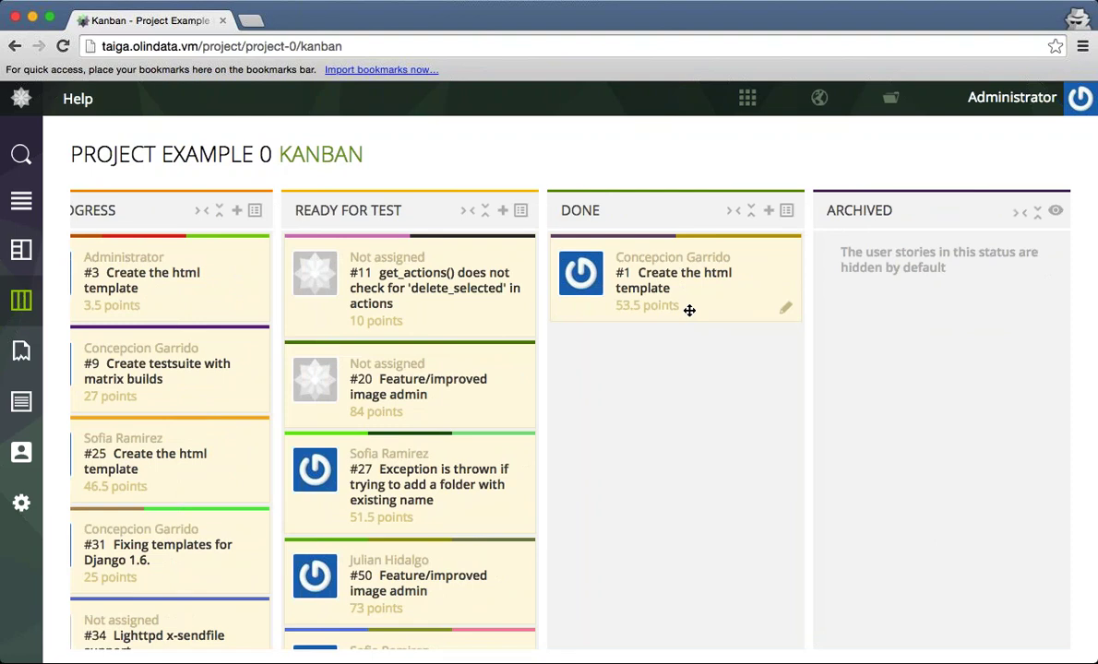
scroll(689, 310, "left", 10)
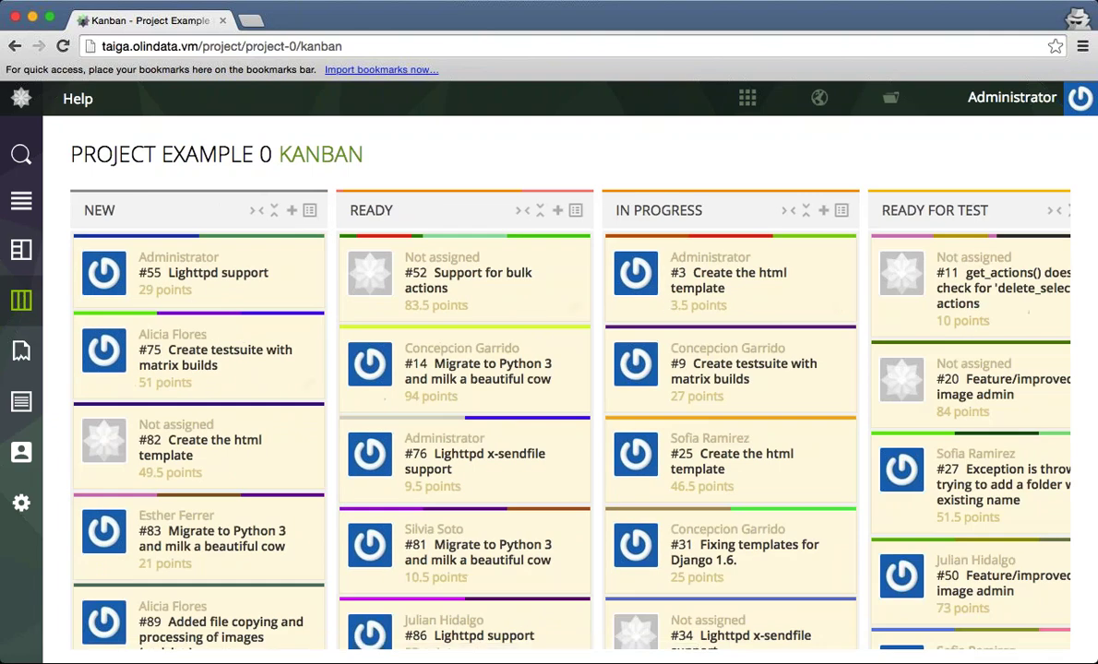
left_click(22, 250)
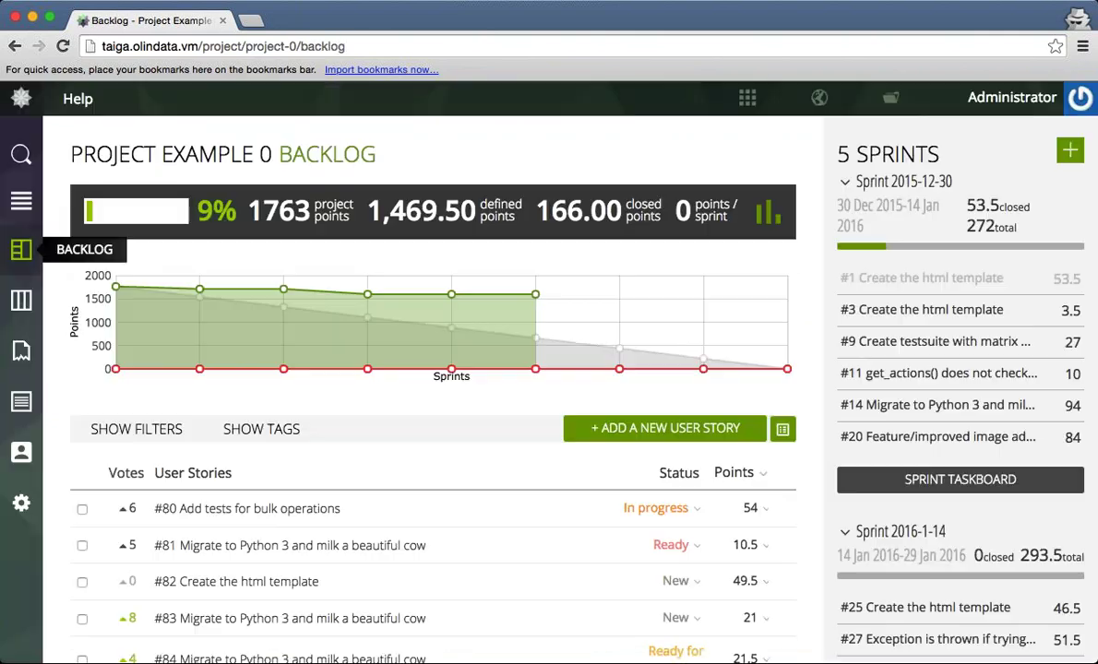
Revisit the Kanban board and backlog, then open the Issues list showing issues #118 to #109.
left_click(21, 300)
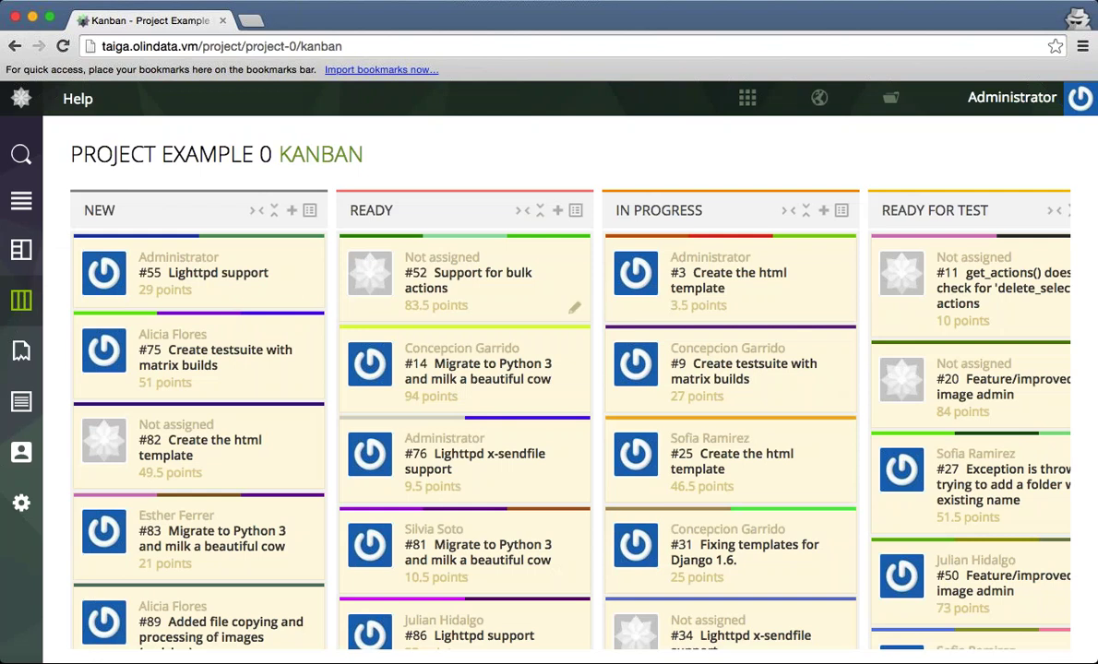
left_click(21, 249)
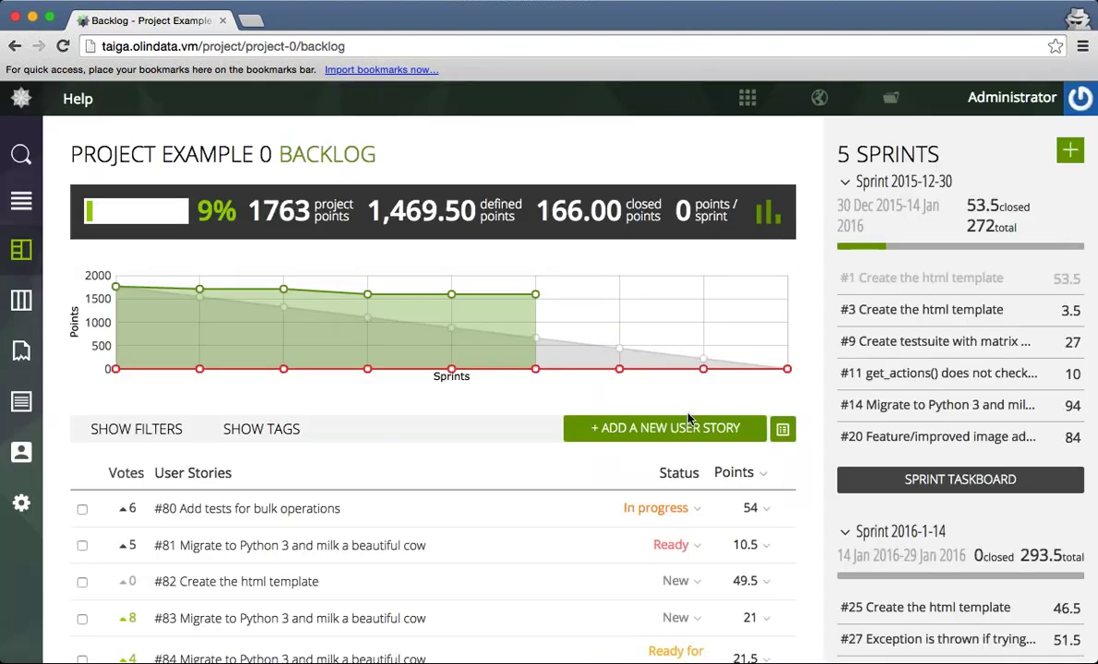
scroll(687, 420, "down", 3)
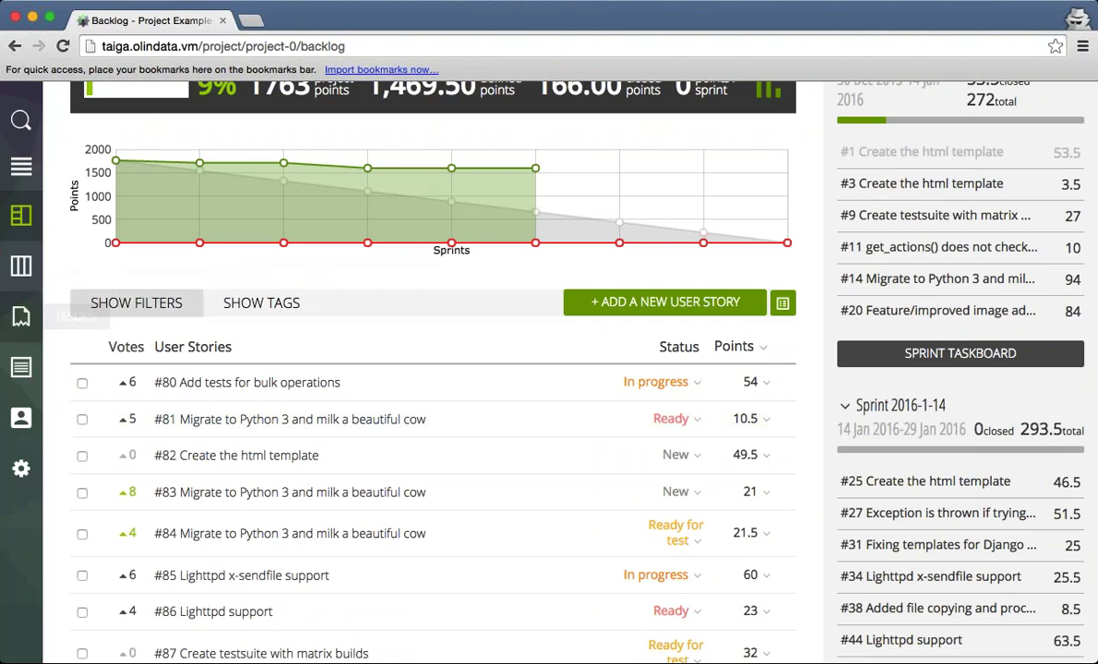
left_click(15, 317)
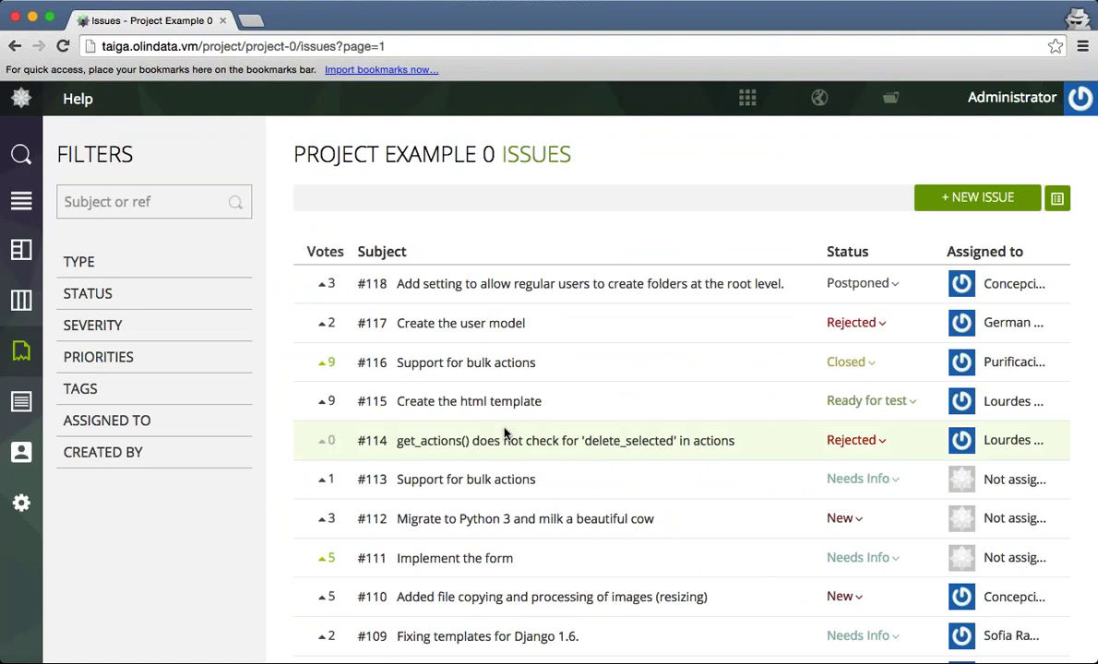
Open issue #117 'Create the user model' and scroll through its custom fields, attachments and comments.
left_click(507, 324)
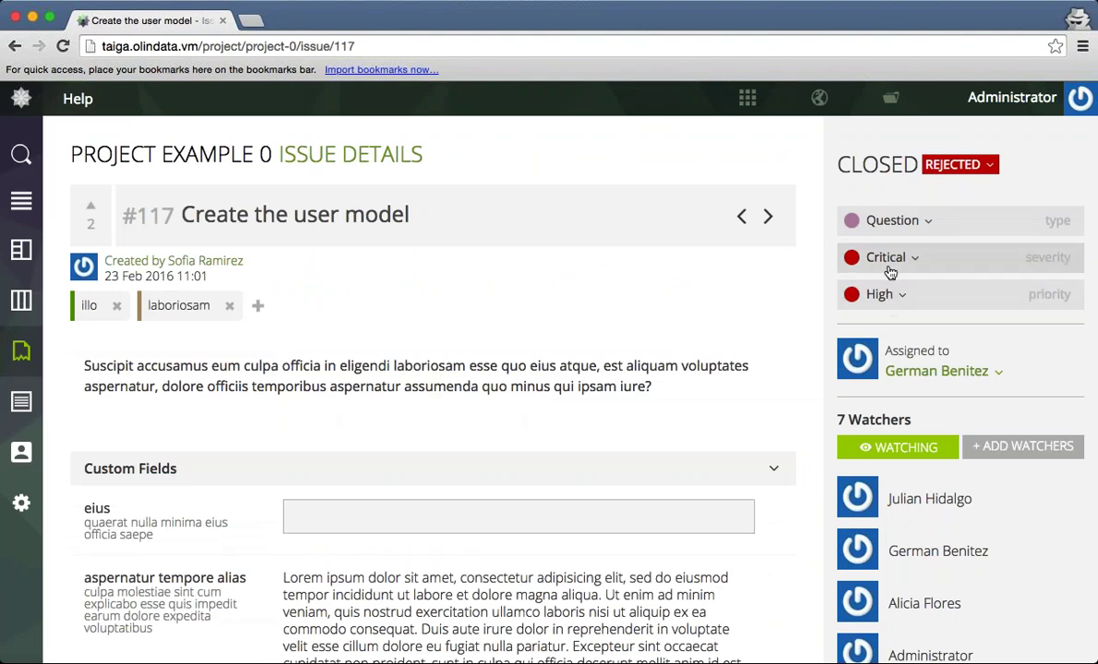
scroll(710, 389, "down", 3)
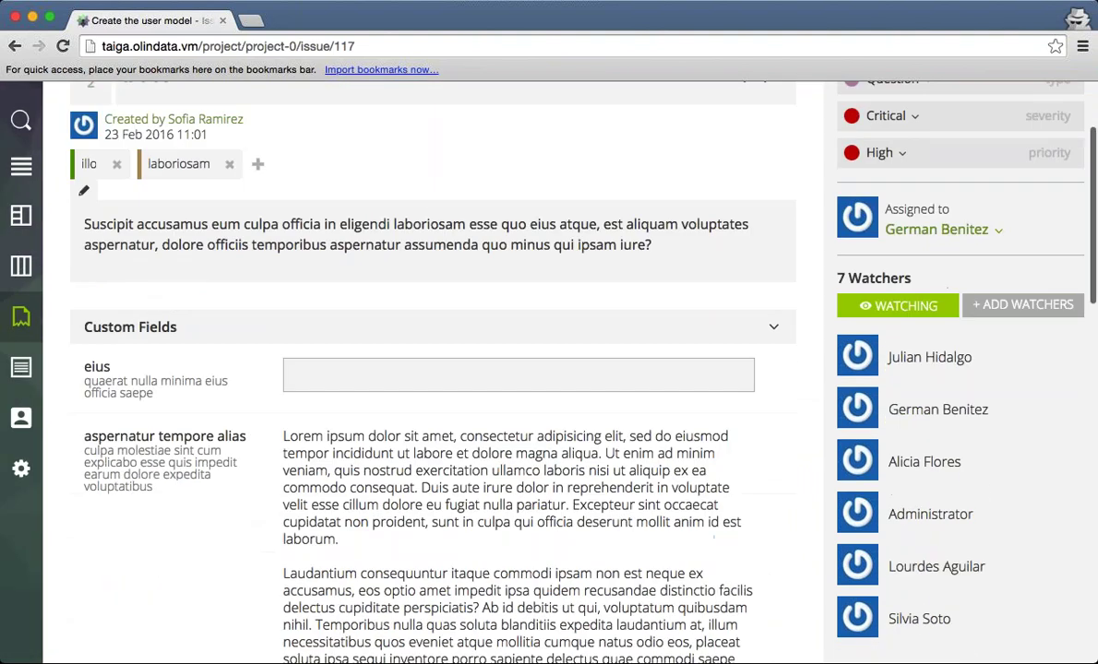
scroll(499, 328, "down", 15)
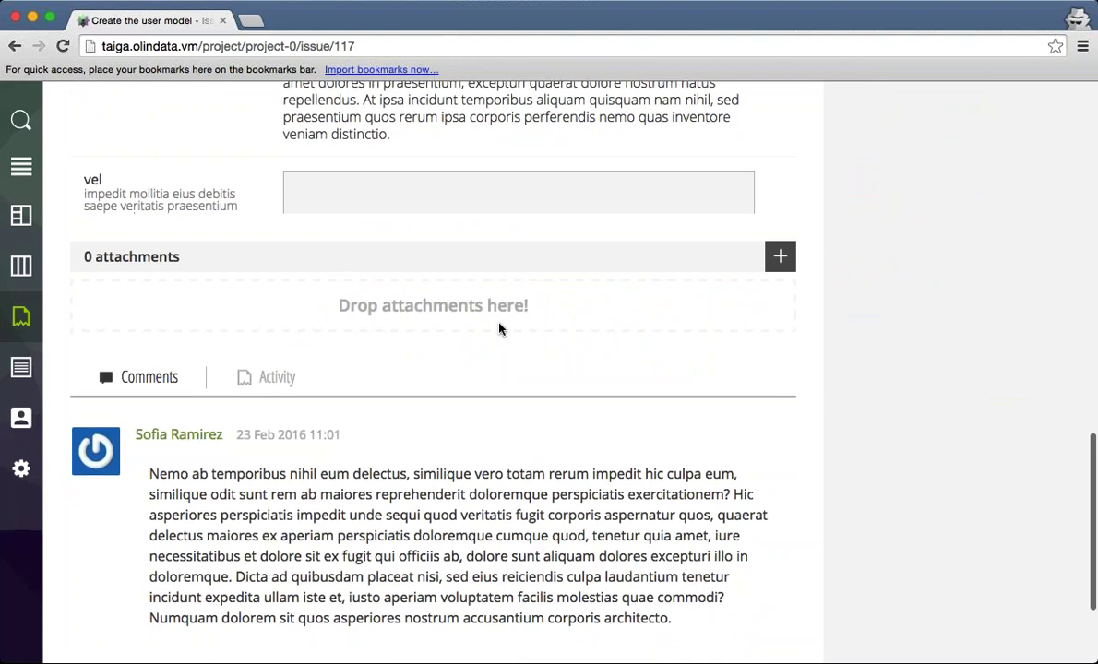
scroll(499, 328, "down", 4)
scroll(499, 328, "up", 20)
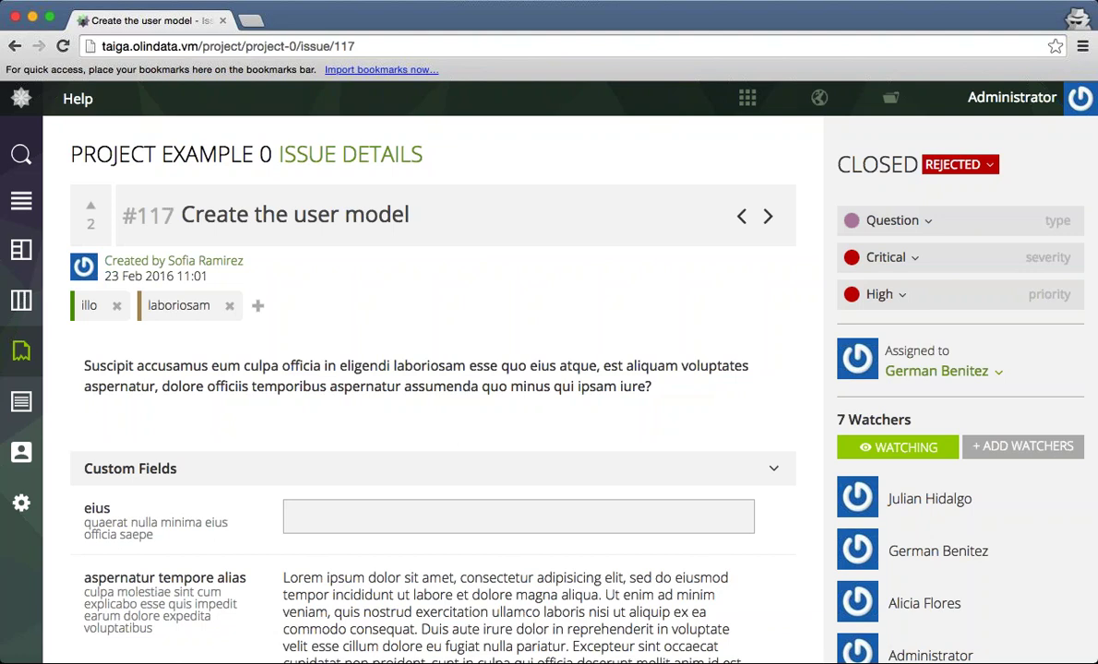
View the project wiki, then scroll through the project's team members list.
left_click(21, 404)
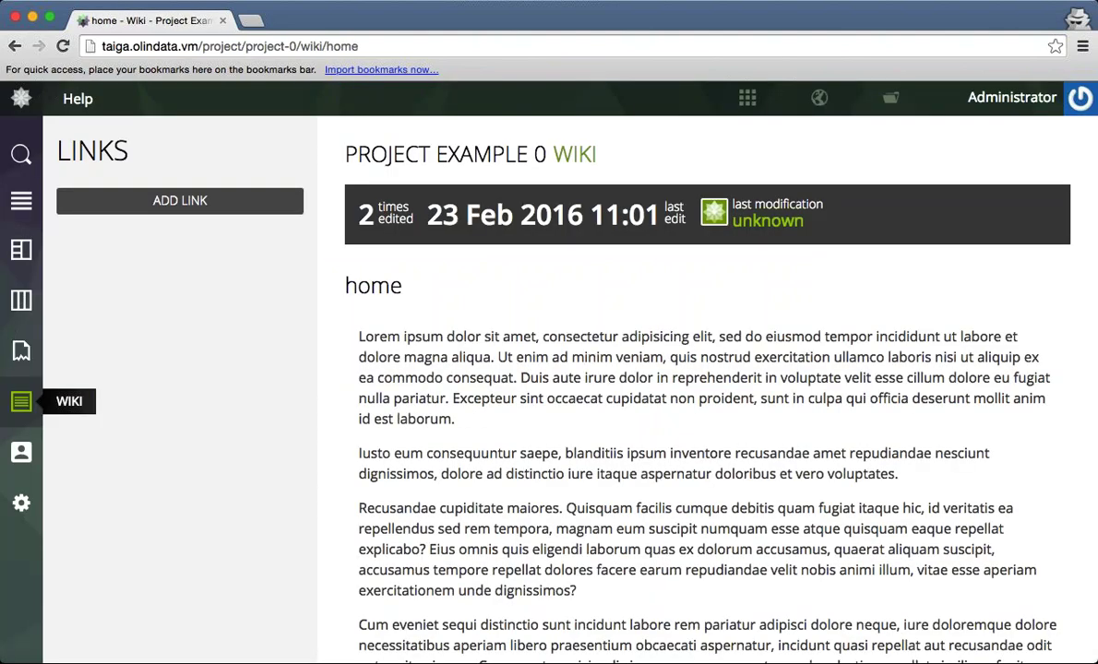
left_click(22, 452)
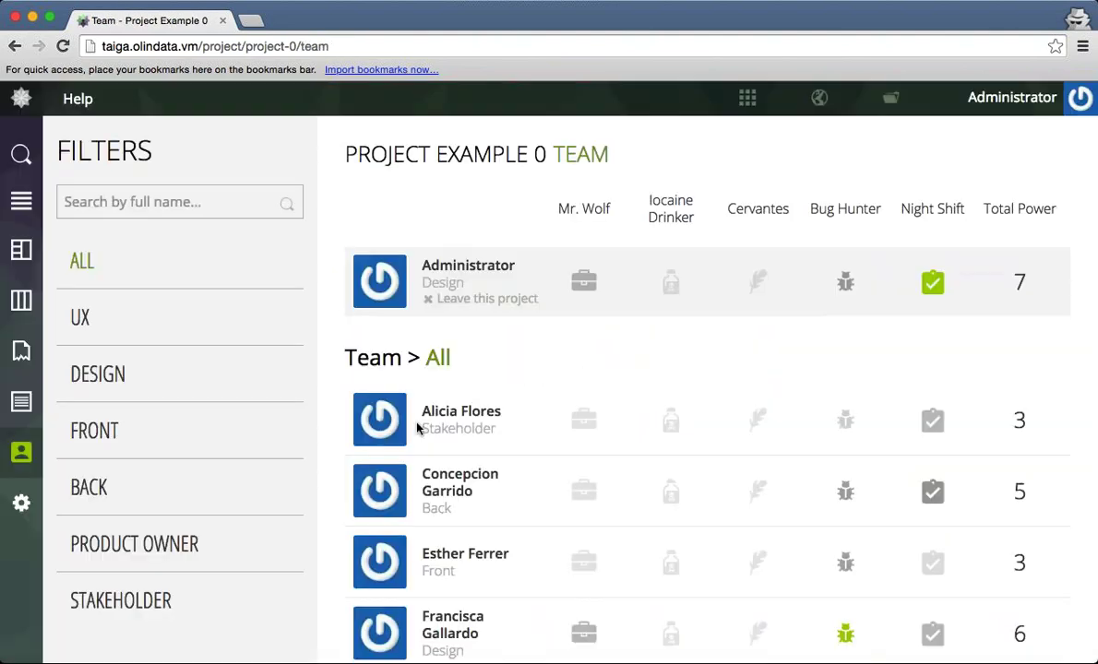
scroll(416, 427, "down", 3)
scroll(416, 427, "down", 4)
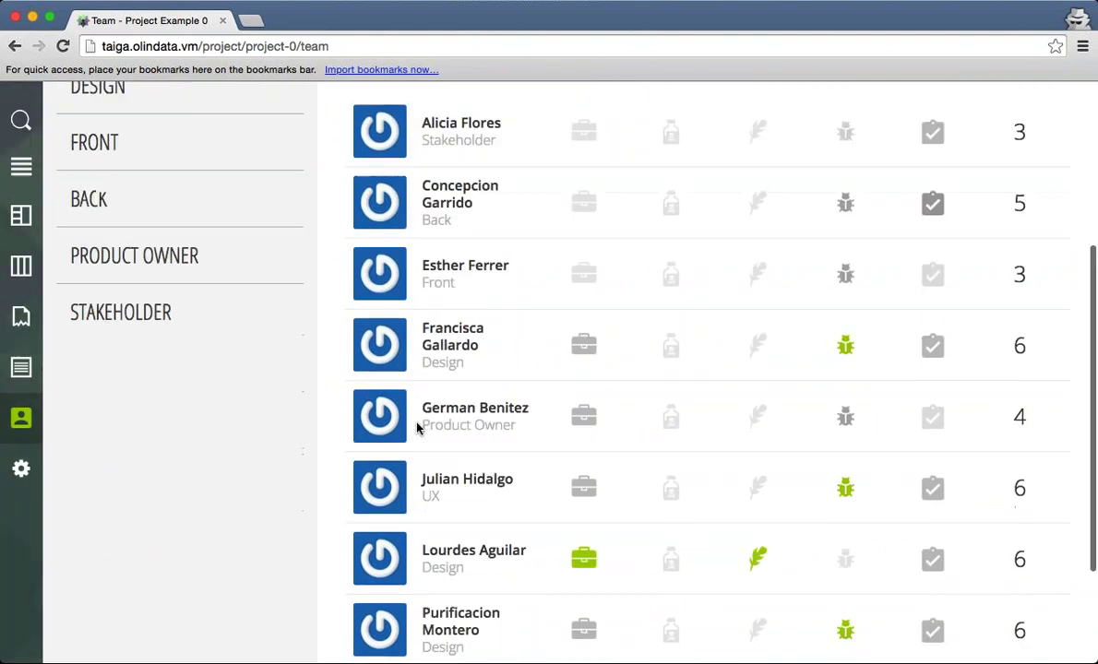
scroll(416, 427, "down", 2)
scroll(416, 427, "up", 8)
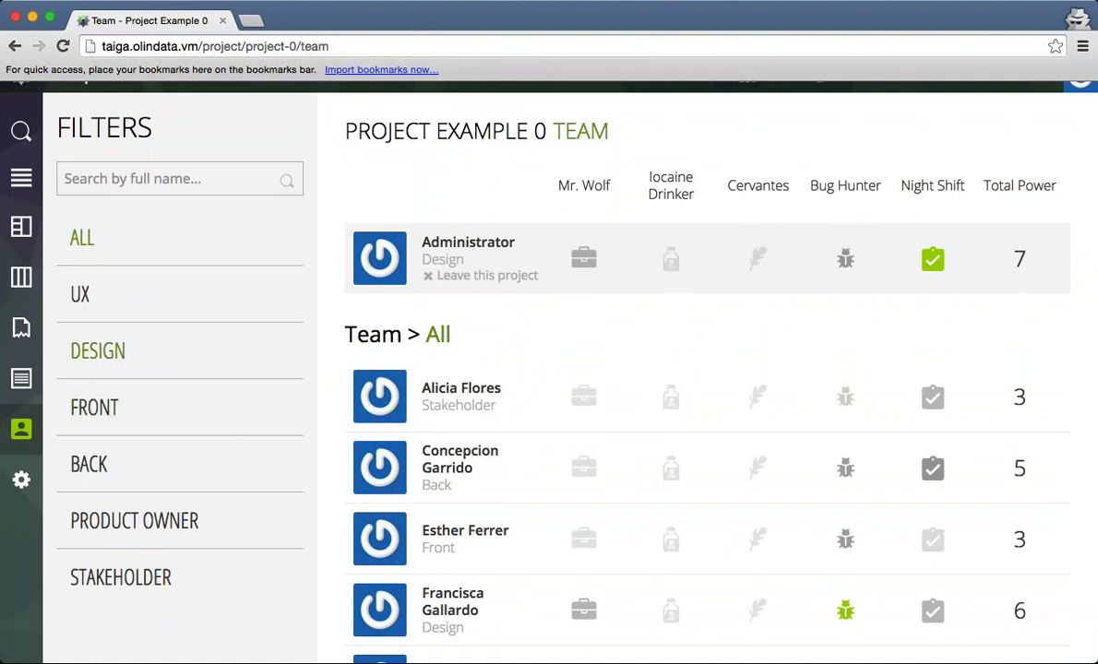
Filter the team to Design and Product Owner members, then open the admin settings.
left_click(166, 360)
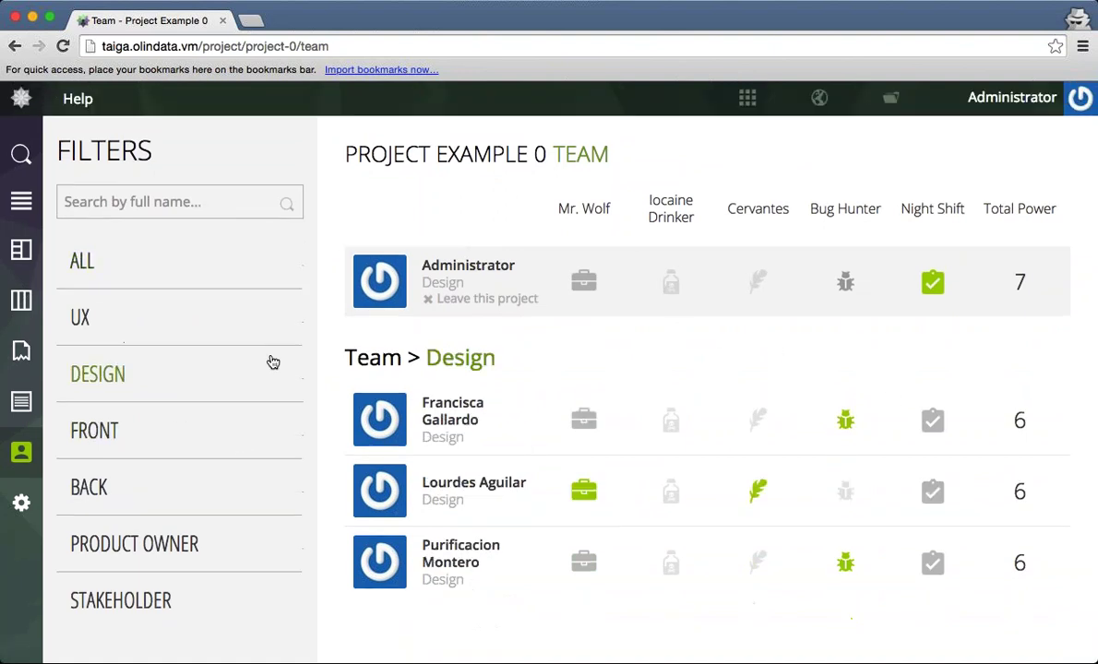
left_click(157, 544)
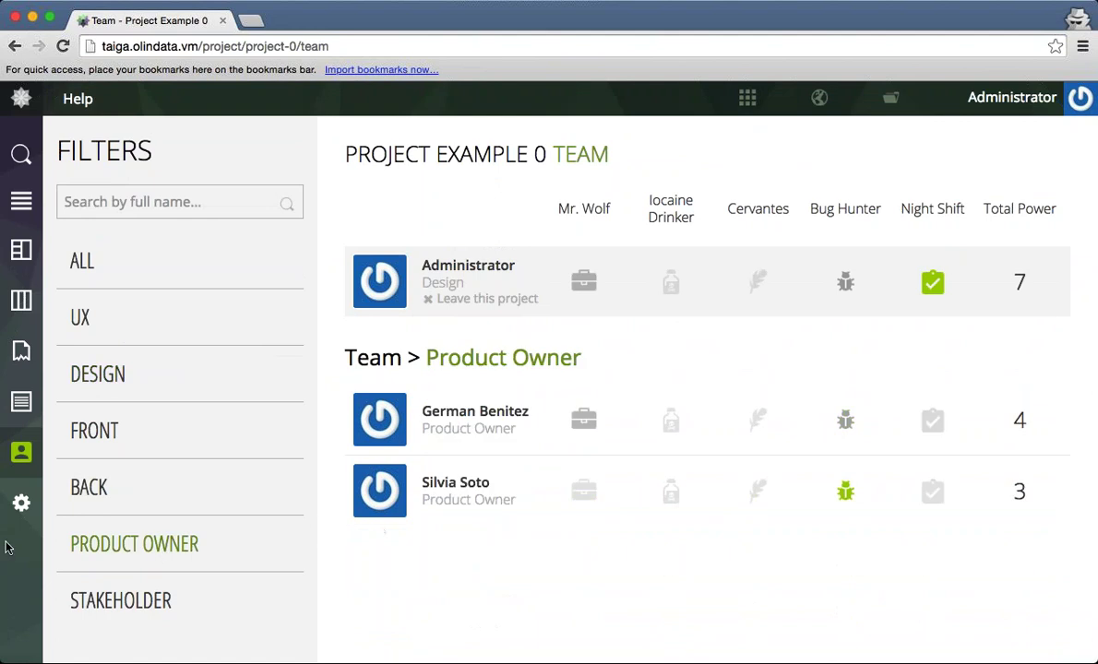
left_click(23, 502)
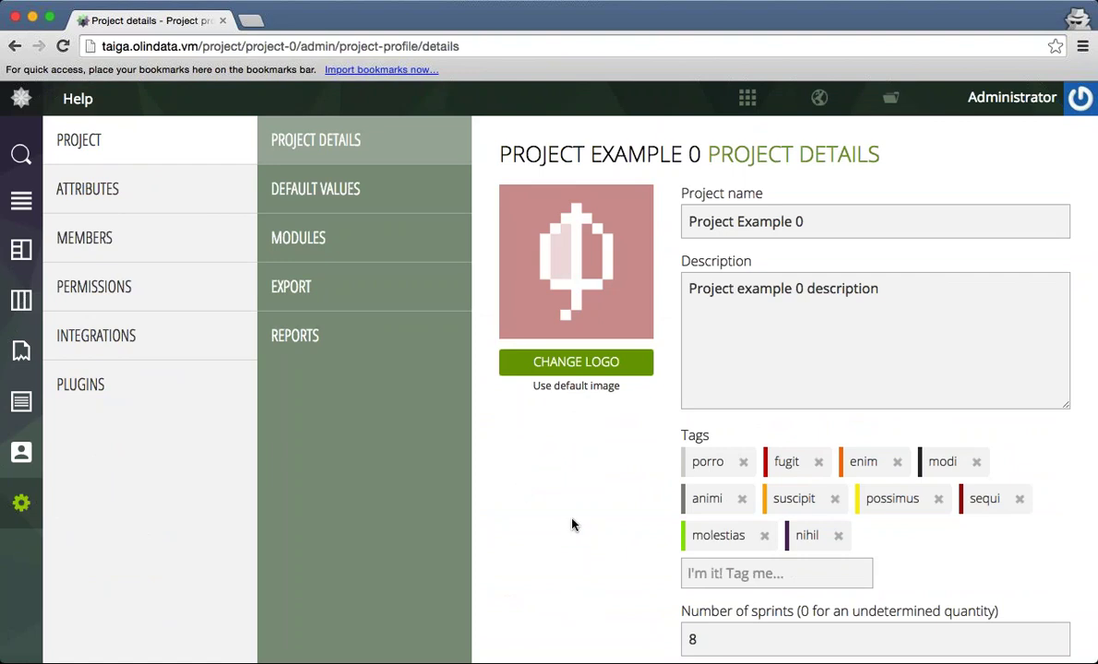
scroll(574, 522, "down", 4)
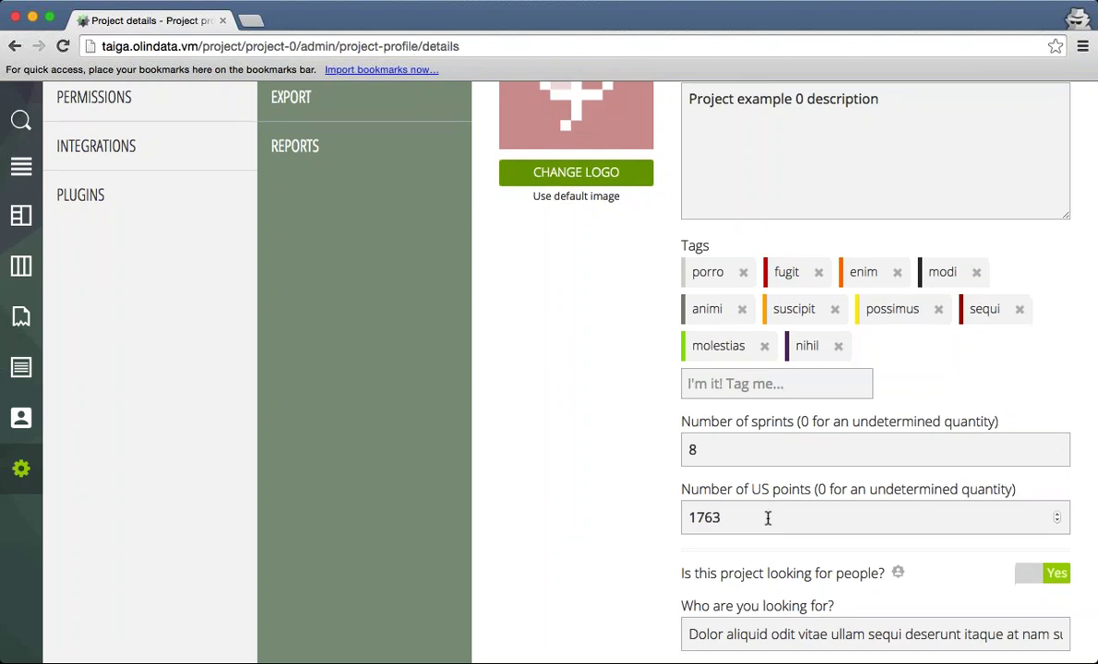
scroll(768, 521, "down", 2)
scroll(767, 537, "down", 1)
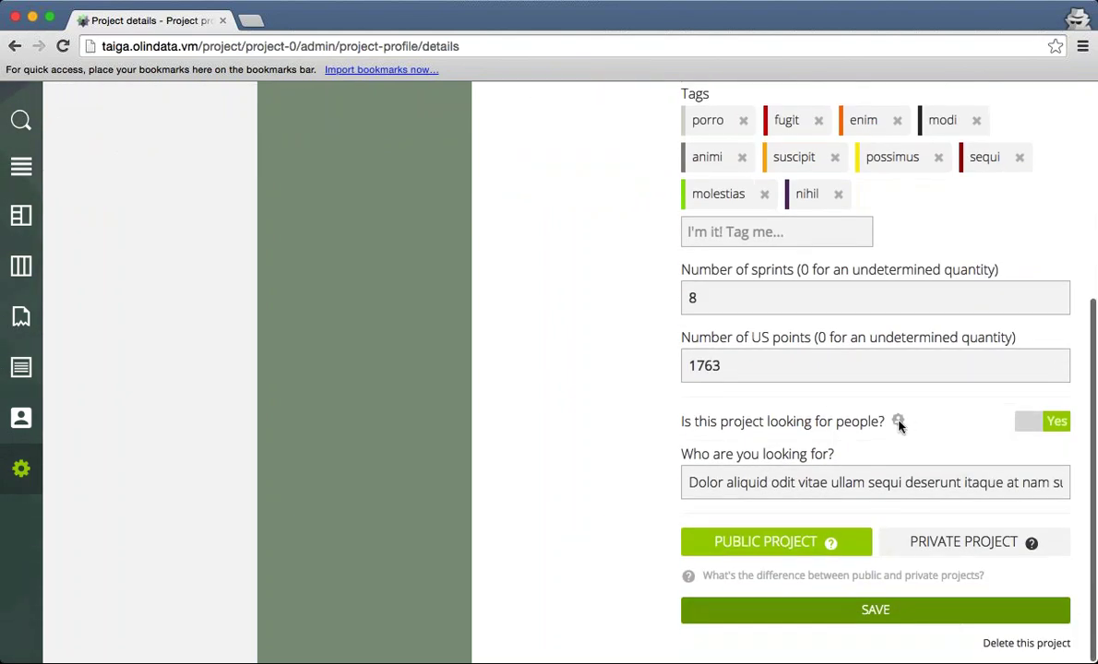
left_click(1026, 421)
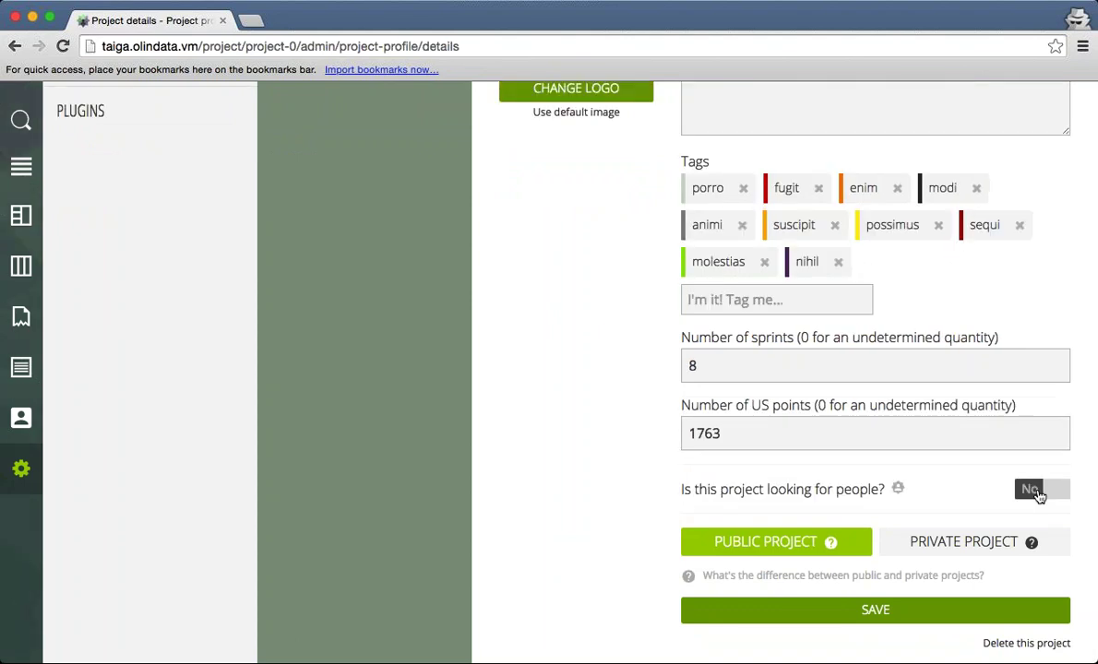
left_click(1046, 490)
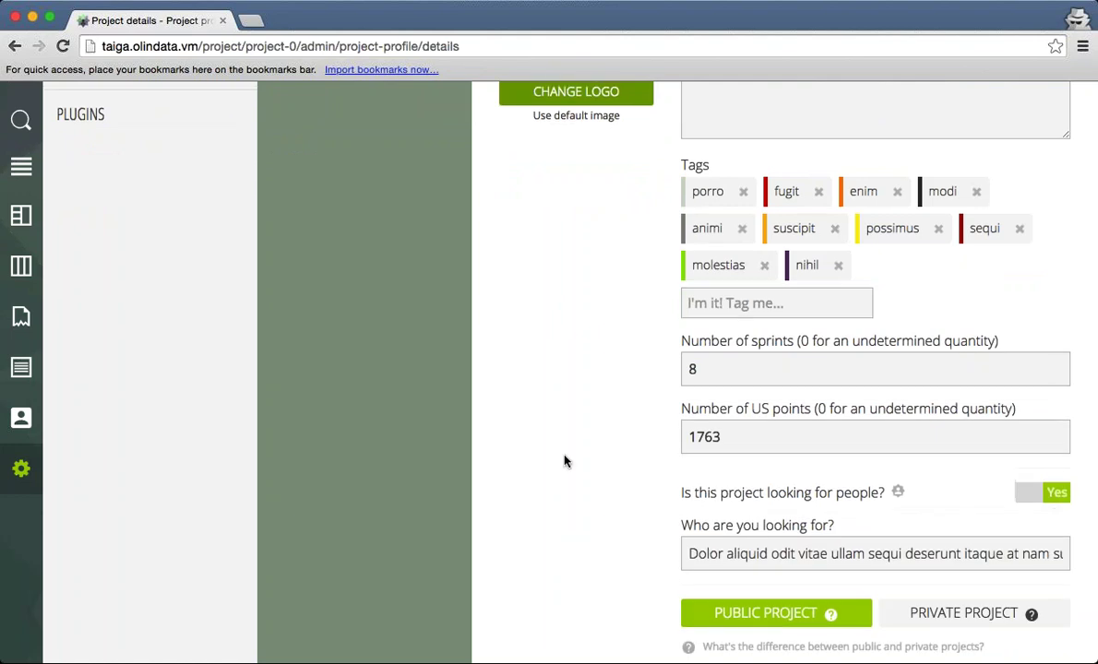
scroll(566, 461, "up", 5)
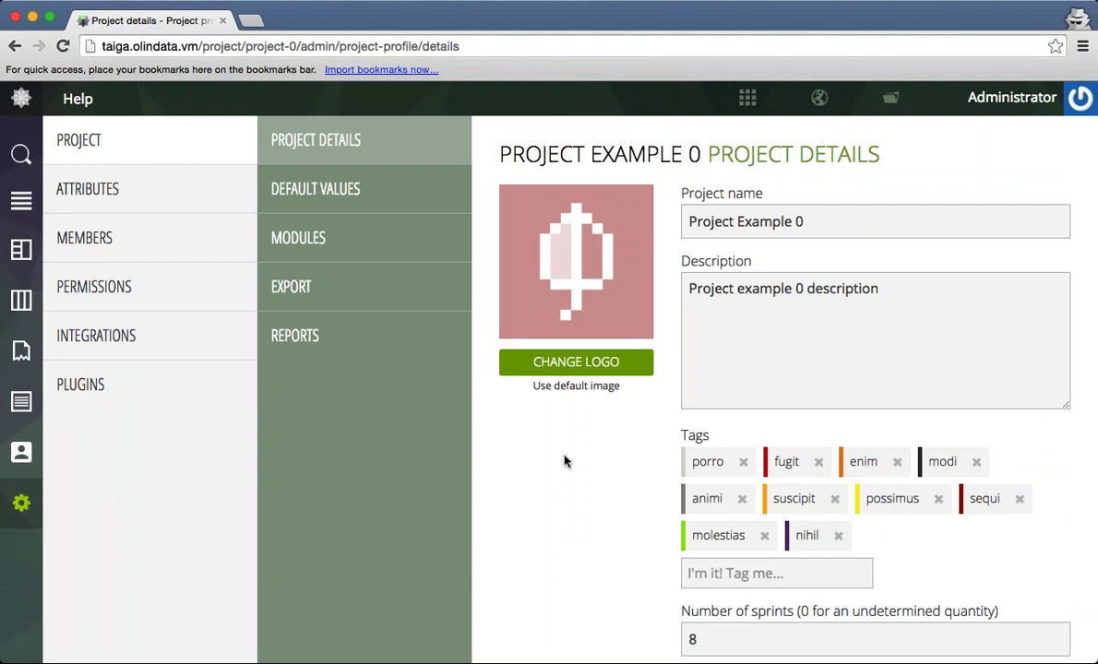
Browse the project's attribute, member management and role permission settings.
left_click(186, 200)
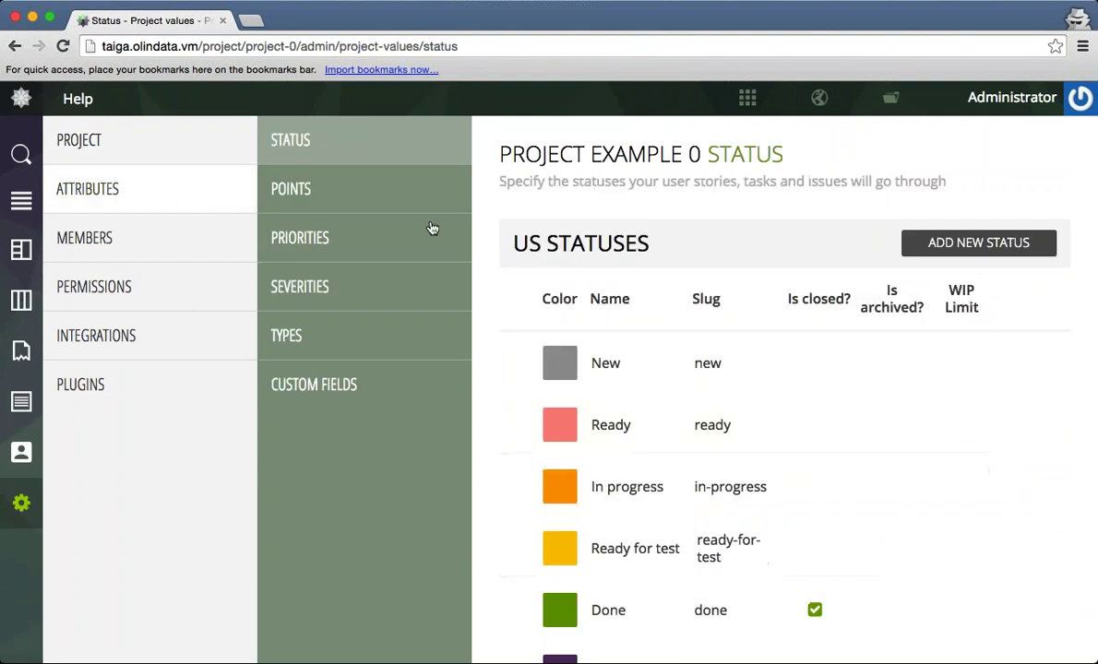
scroll(835, 434, "down", 1)
scroll(839, 443, "up", 1)
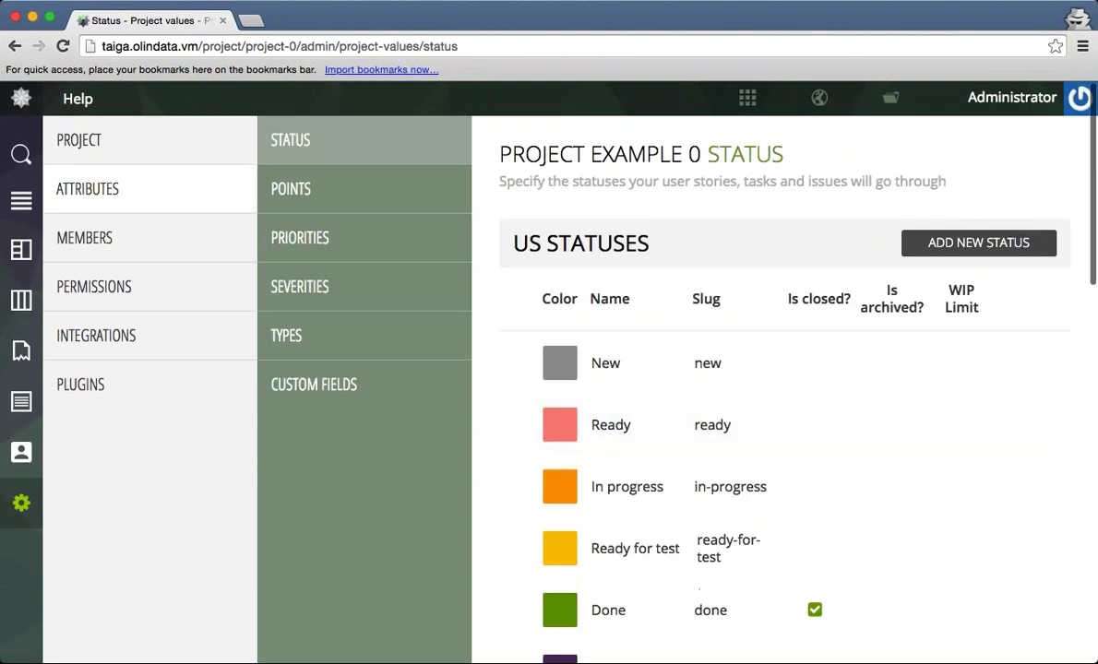
left_click(175, 226)
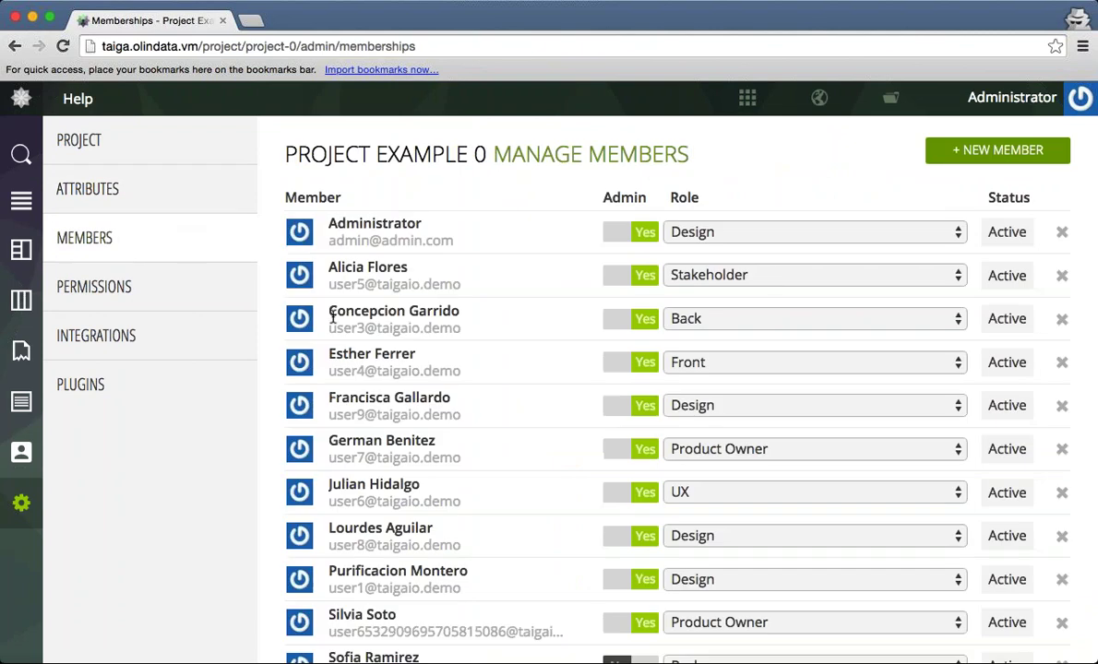
left_click(180, 295)
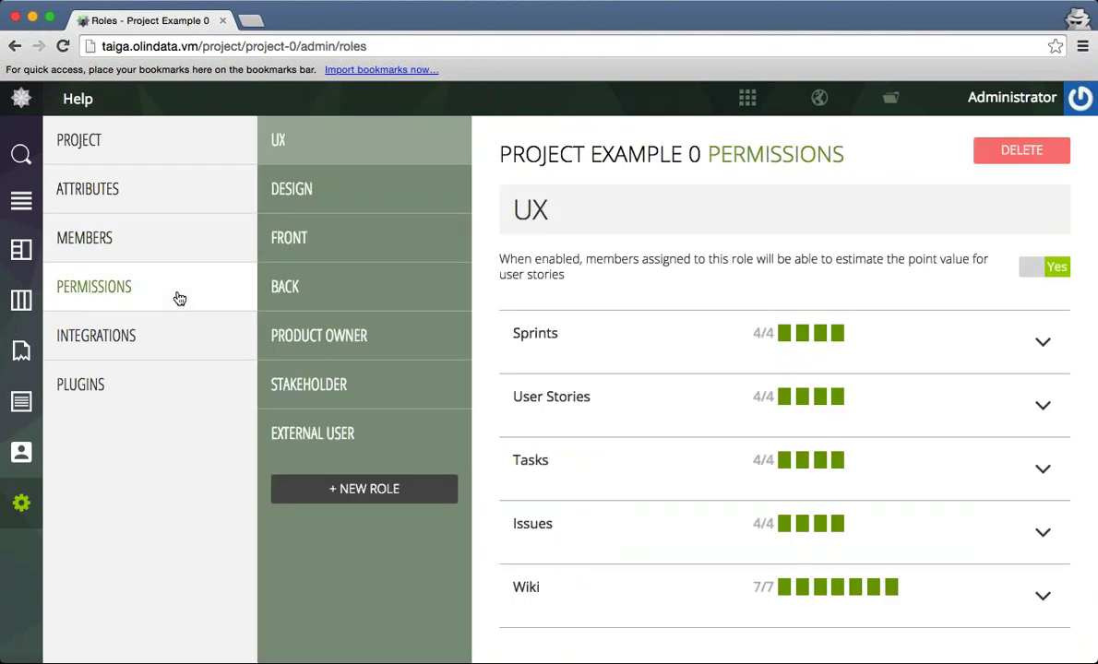
Review the Webhooks, GitHub, GitLab and Bitbucket integrations, then the HipChat plugin settings.
left_click(191, 326)
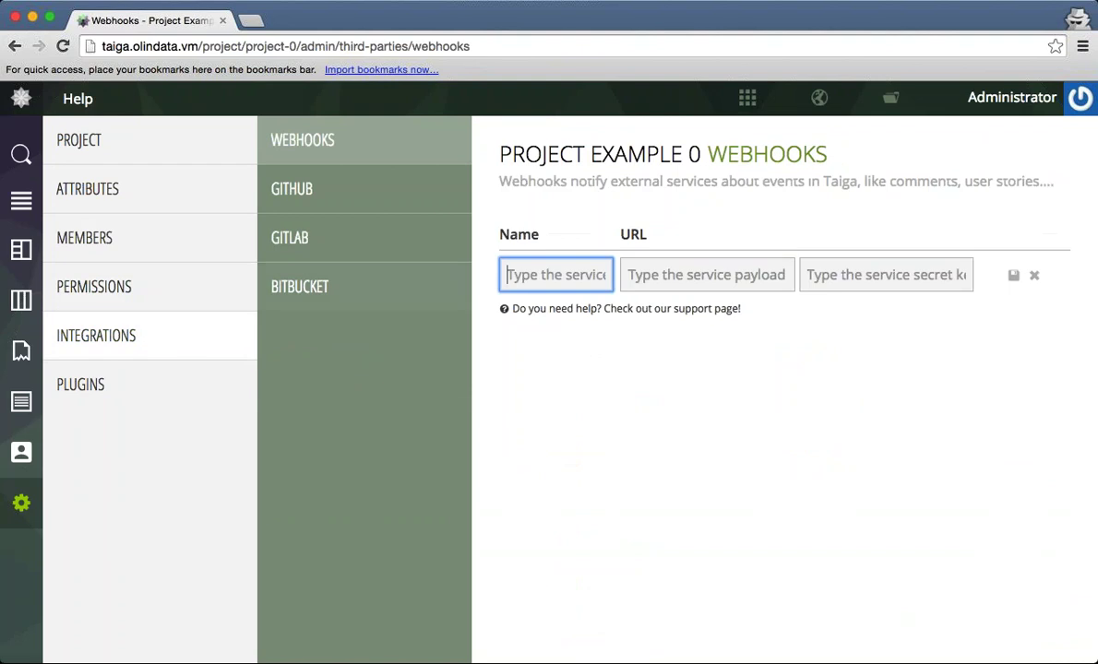
left_click(367, 185)
left_click(359, 251)
left_click(363, 301)
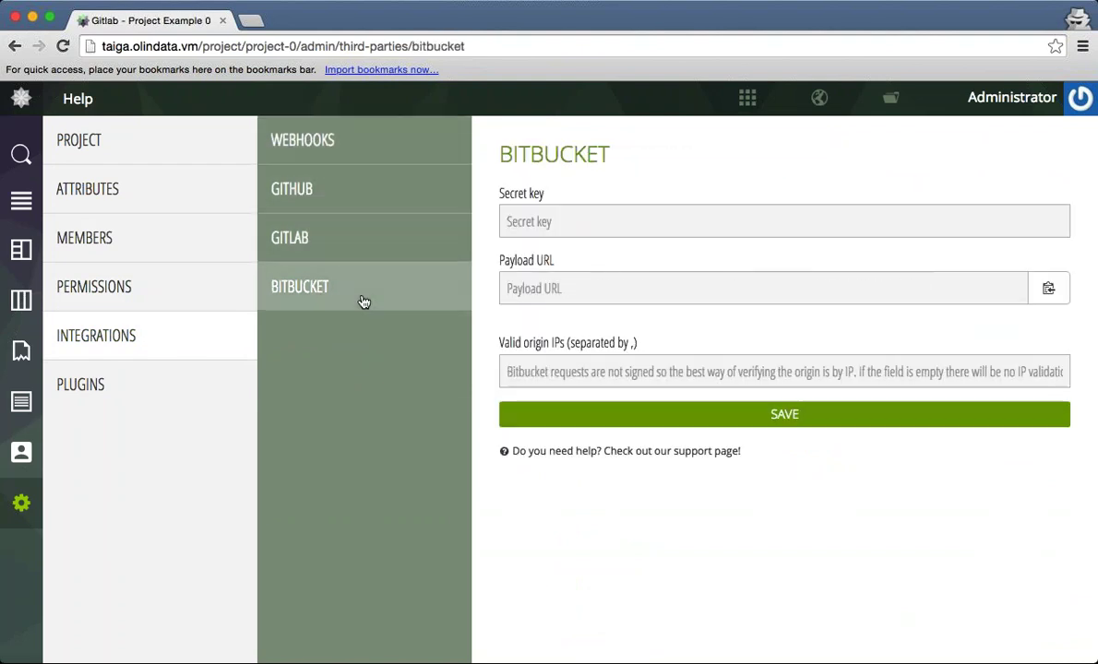
left_click(153, 389)
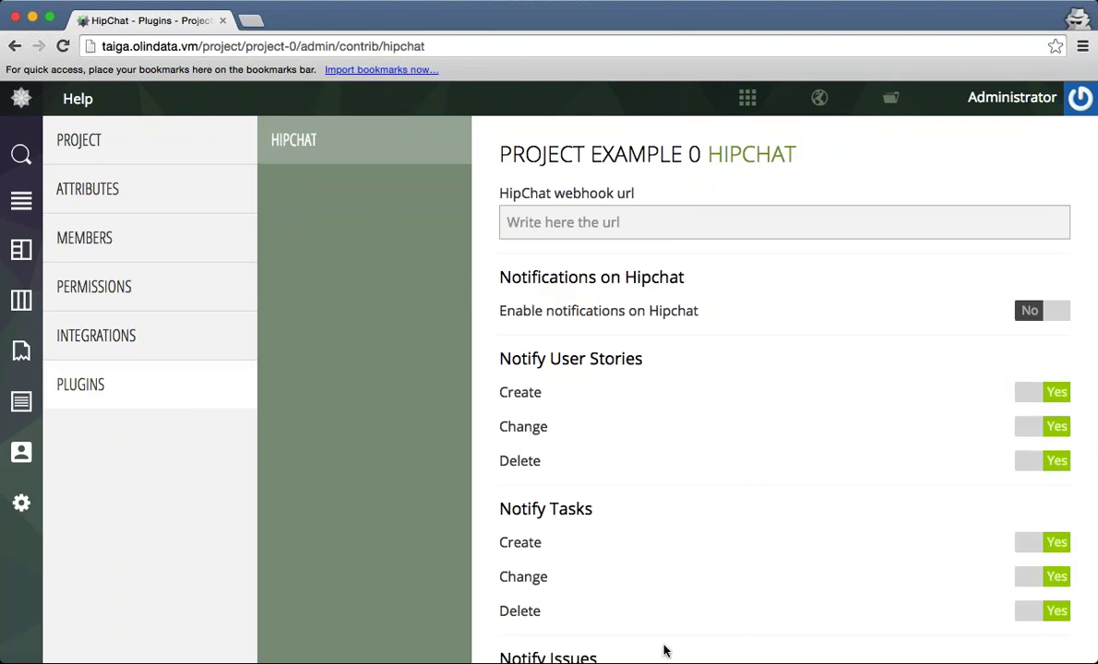
scroll(663, 651, "down", 5)
scroll(663, 651, "up", 5)
Dismiss the search, return to the Projects Dashboard via the logo, and reveal the projects list.
left_click(21, 154)
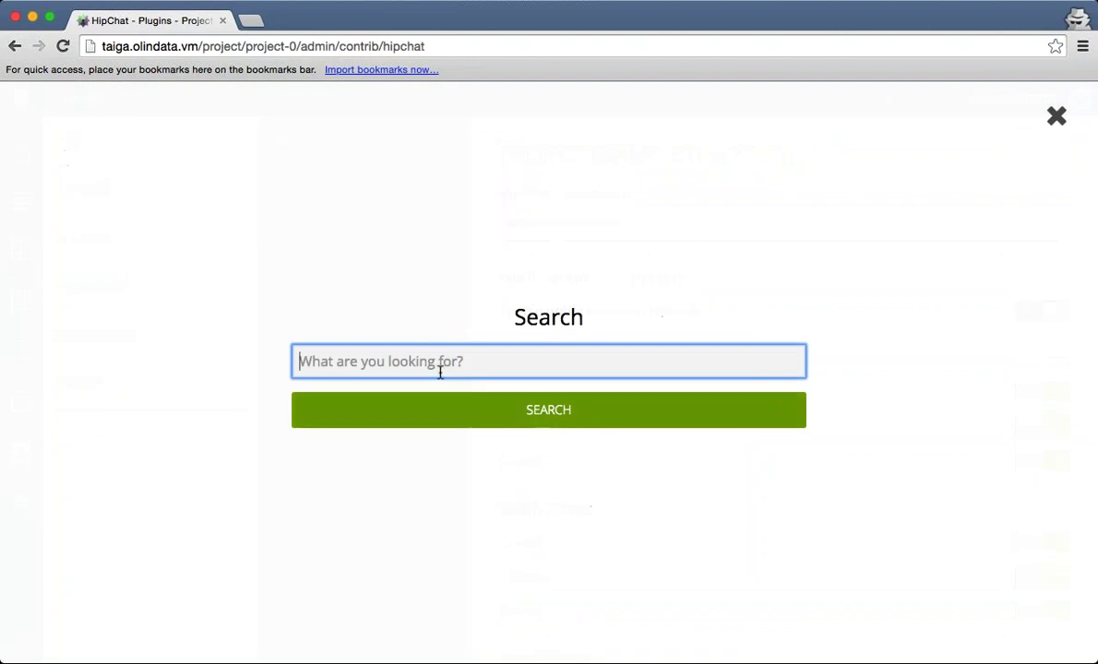
key("Escape")
left_click(155, 160)
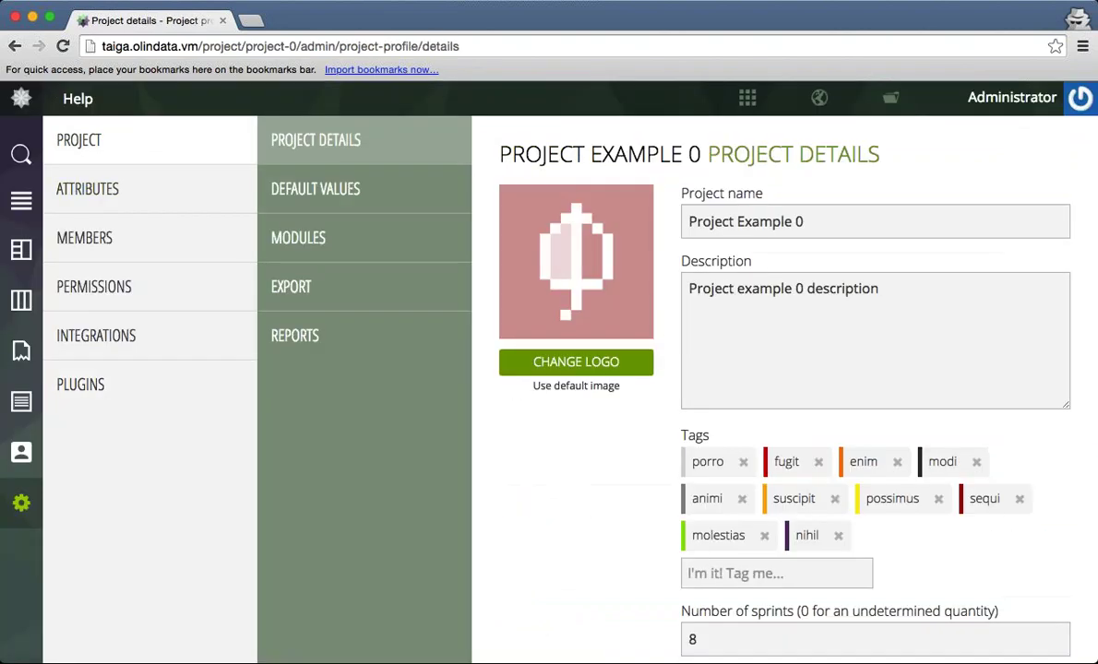
left_click(754, 92)
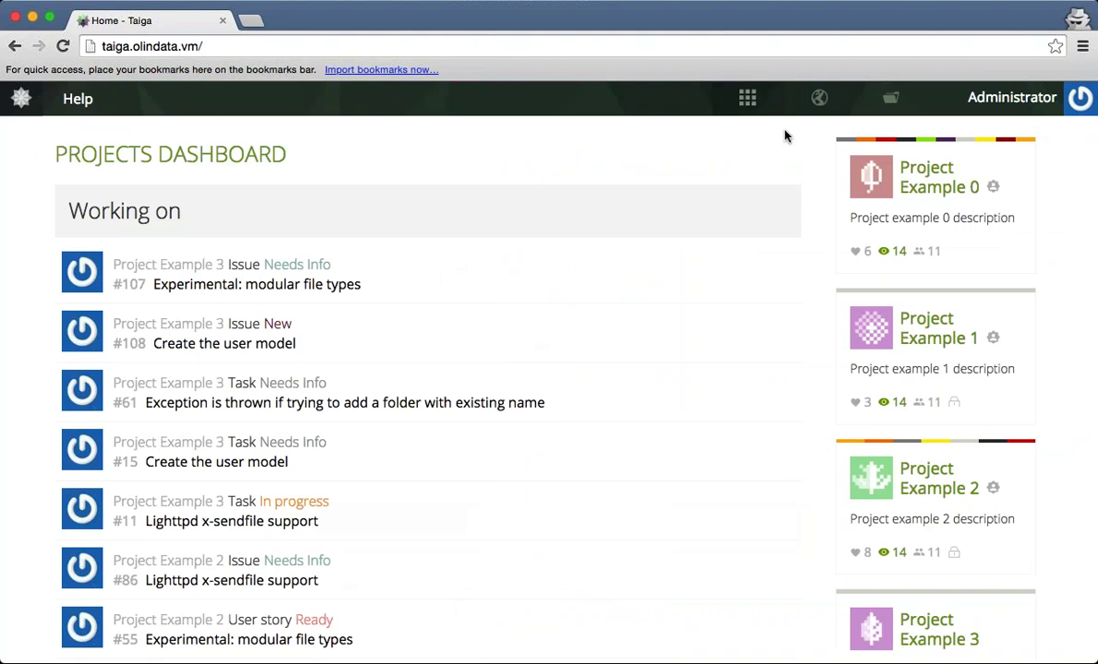
mouse_move(890, 102)
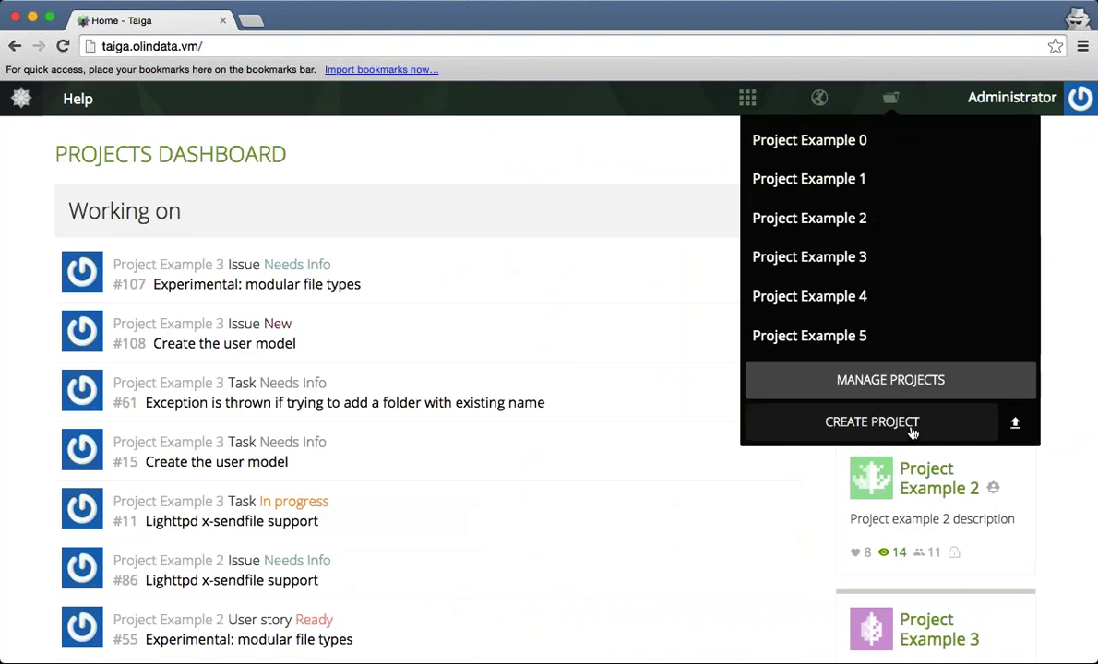
Start a new project using the Kanban template.
left_click(845, 424)
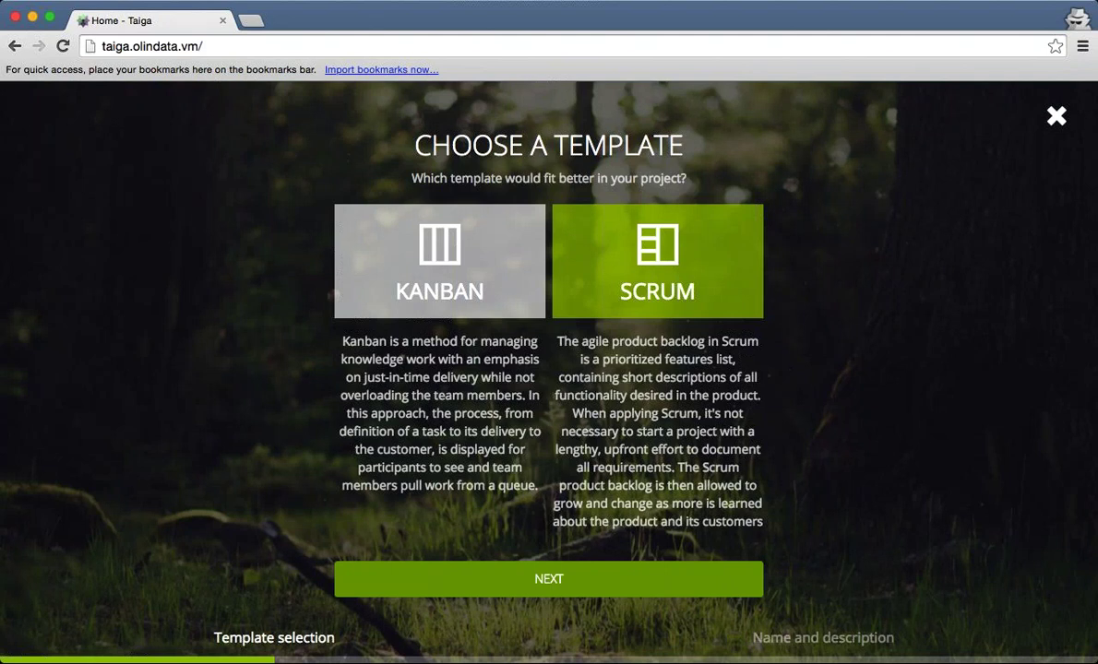
left_click(460, 254)
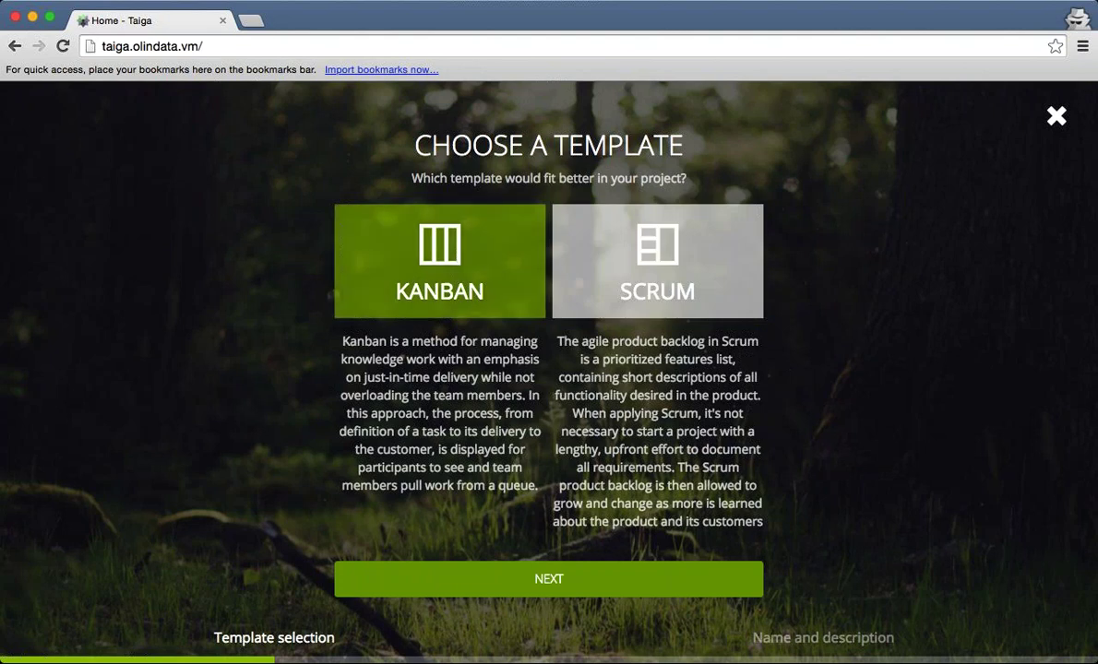
left_click(512, 577)
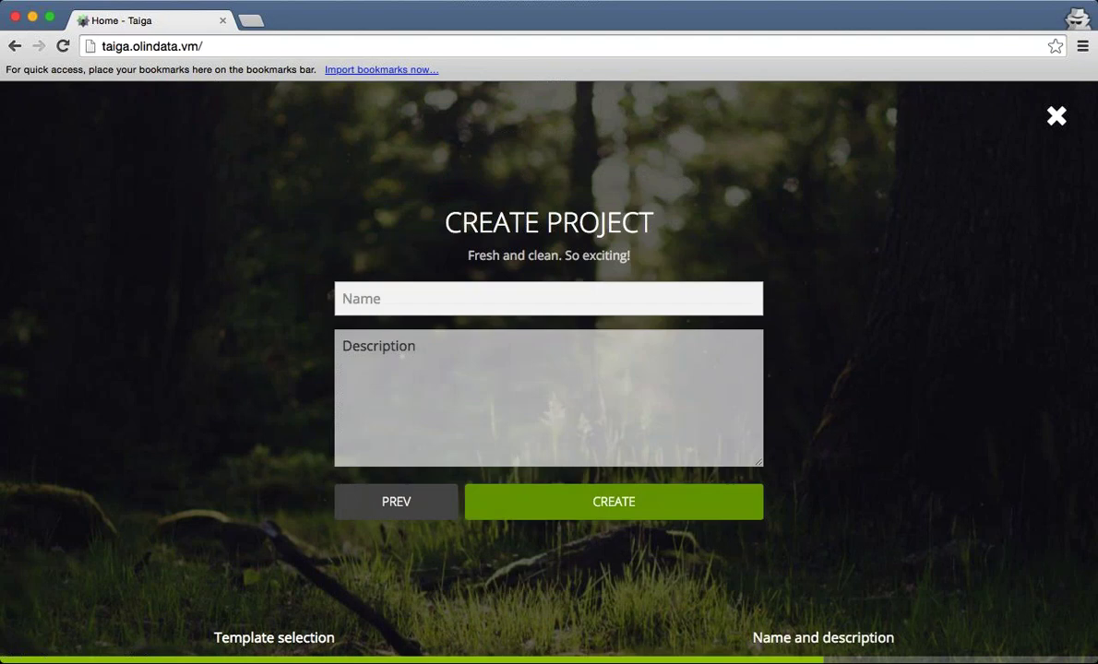
Name the project 'Taiga demo project', describe it as 'demo purpose', and create it.
left_click(450, 310)
type("Ta")
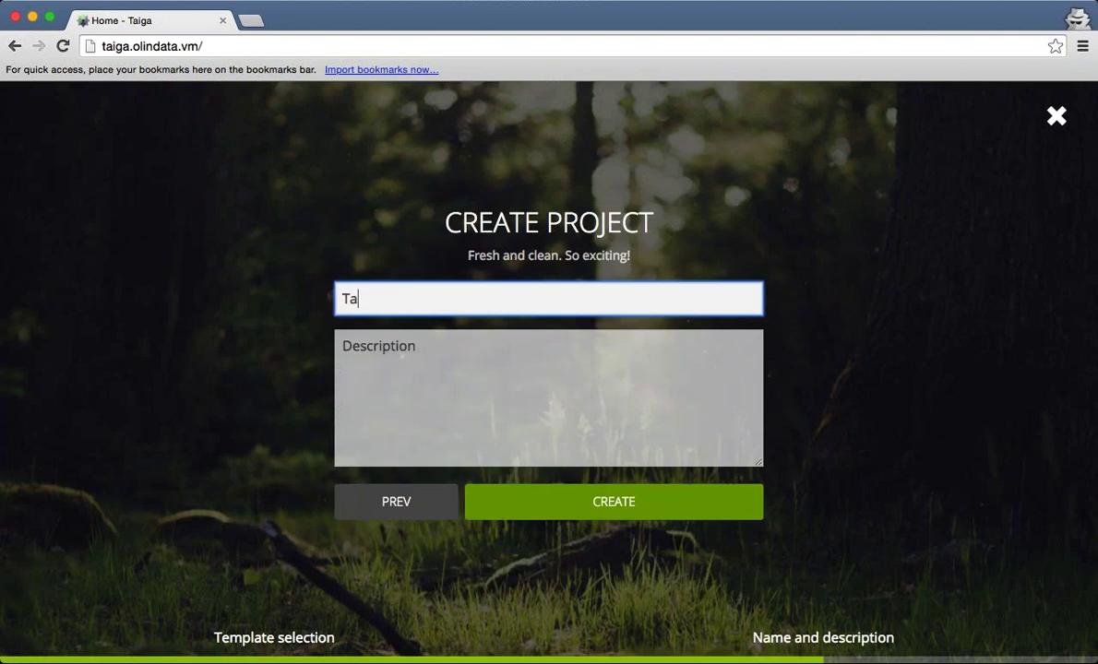
type("iga demo pro")
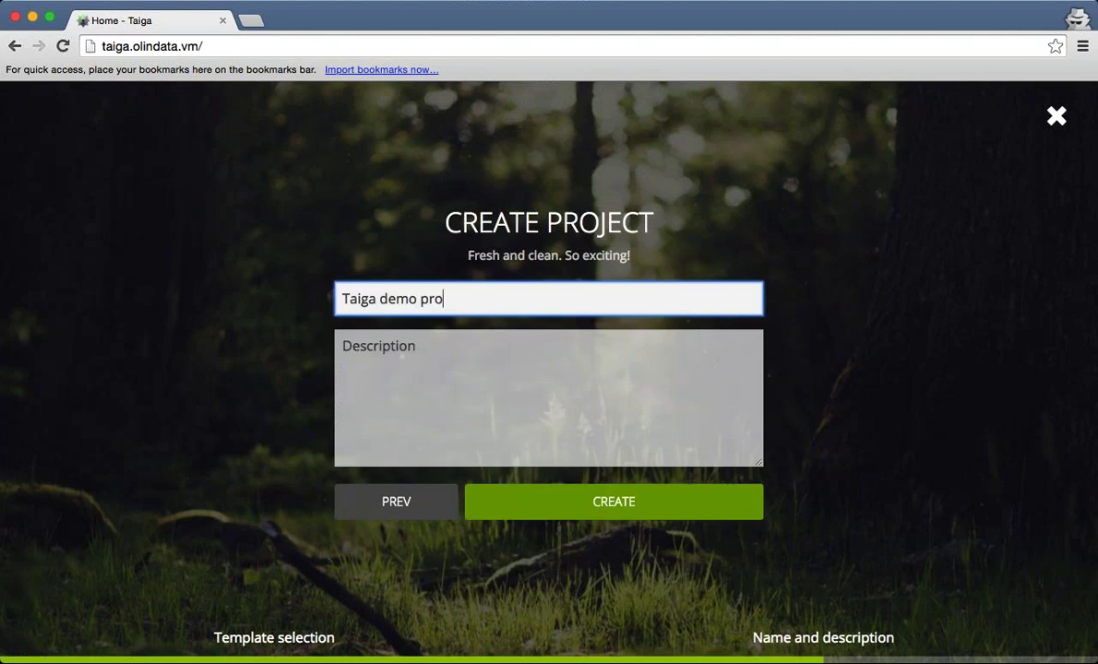
type("ject")
left_click(343, 346)
type("demo purp")
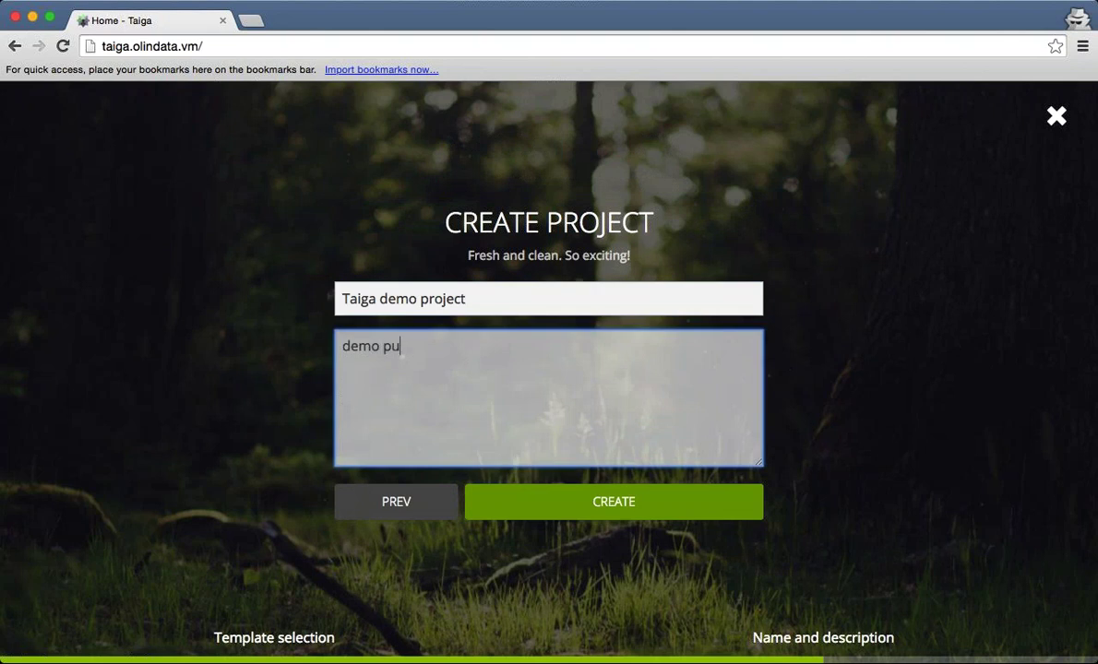
type("ose")
left_click(566, 501)
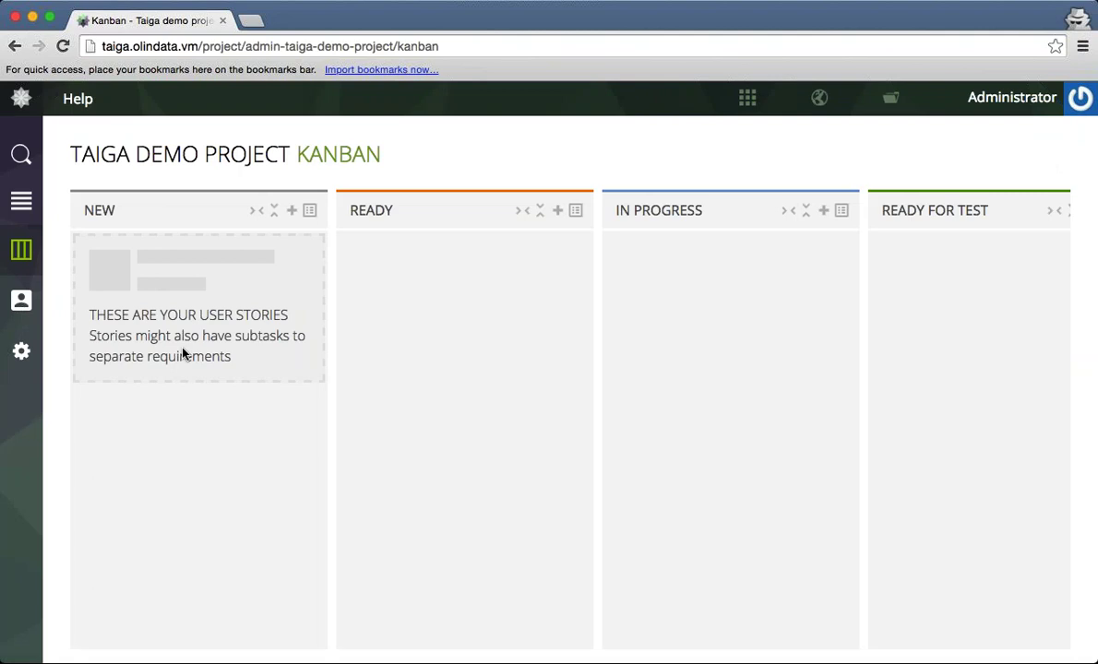
Browse the new project's Timeline, Kanban board and Team, then its admin Default Values and Modules pages.
left_click(21, 200)
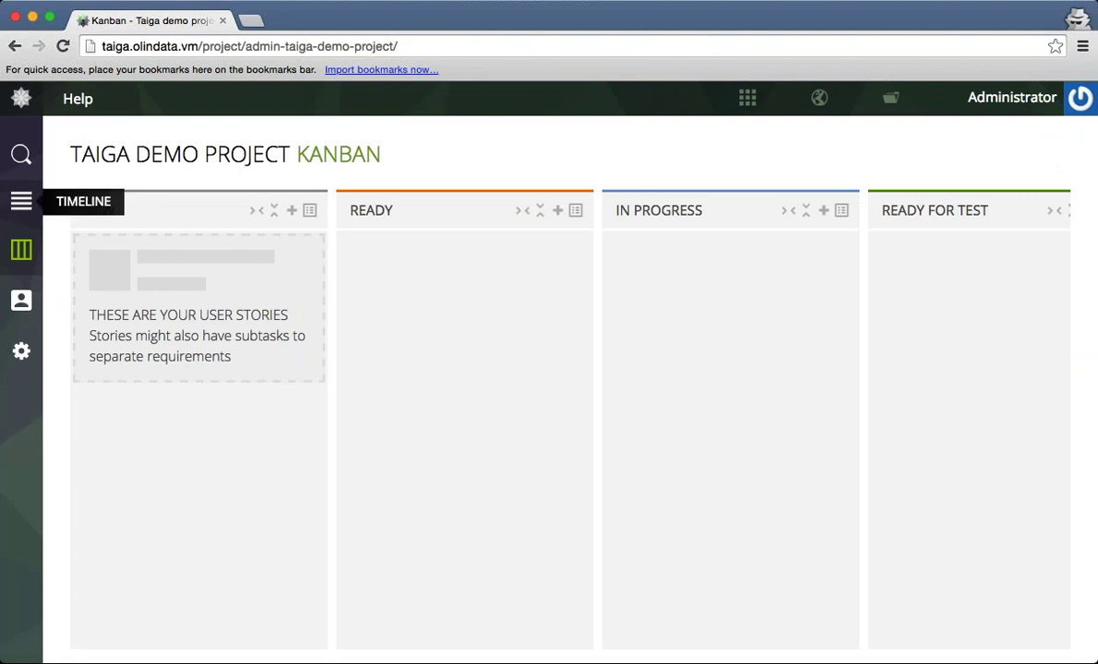
left_click(22, 249)
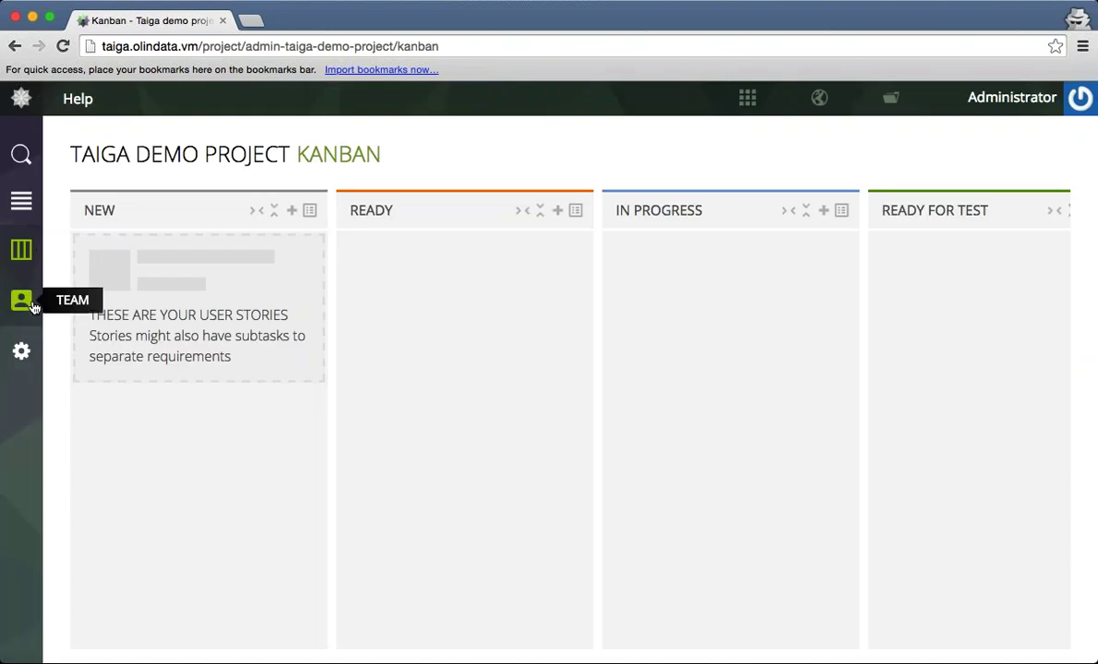
left_click(21, 300)
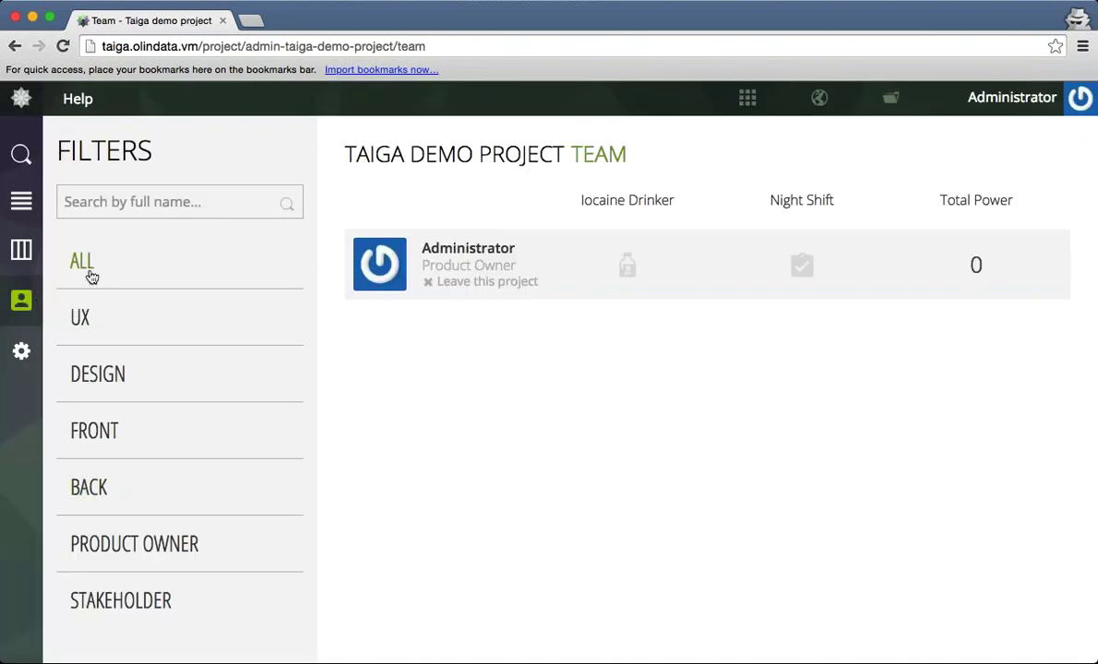
left_click(22, 352)
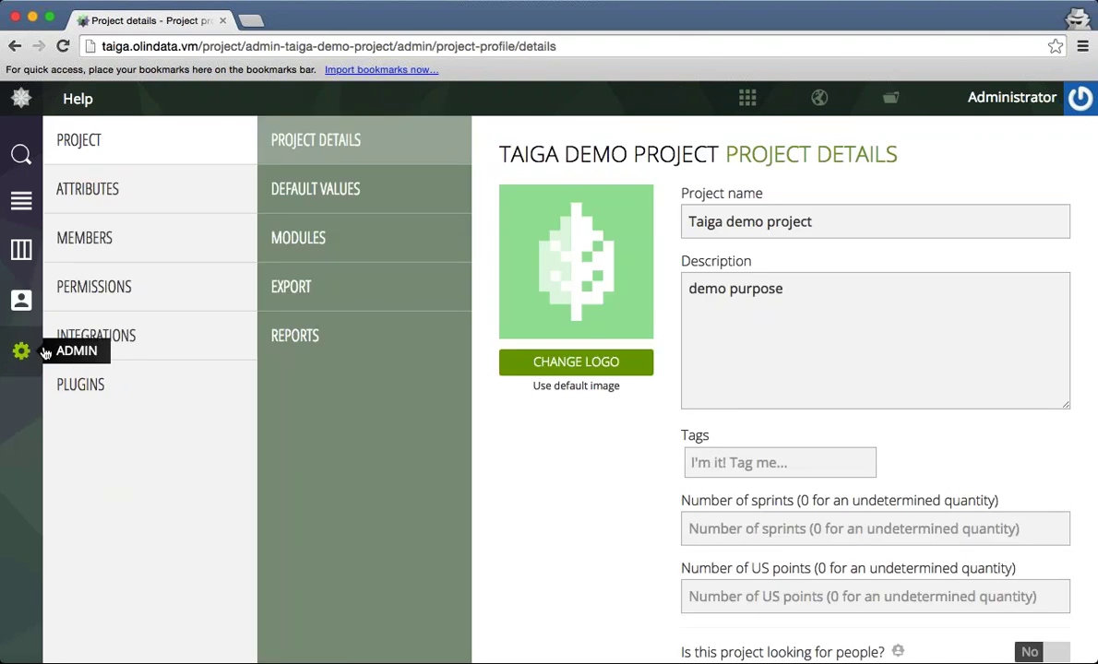
left_click(421, 187)
left_click(404, 241)
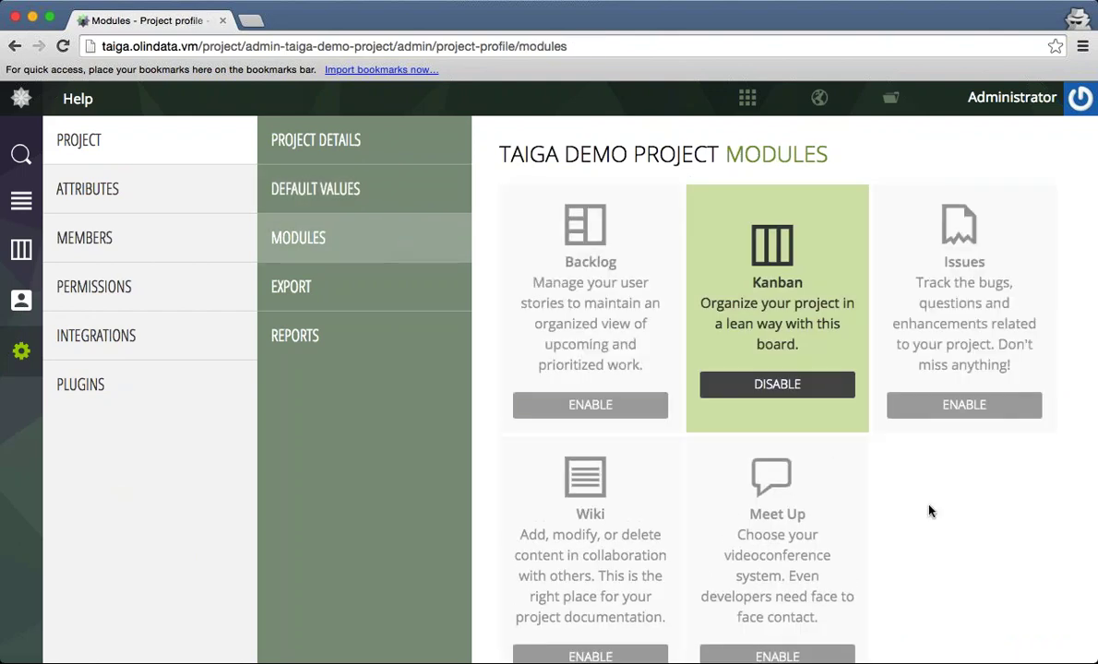
scroll(929, 510, "down", 2)
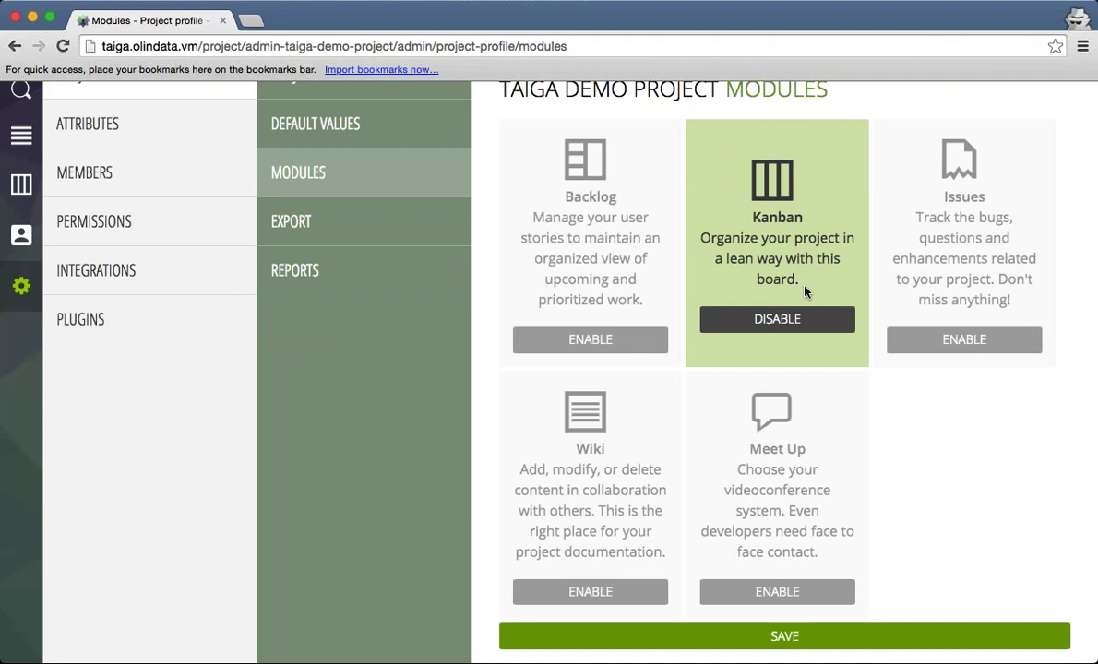
Enable the Issues and Wiki modules and save the module settings.
left_click(985, 345)
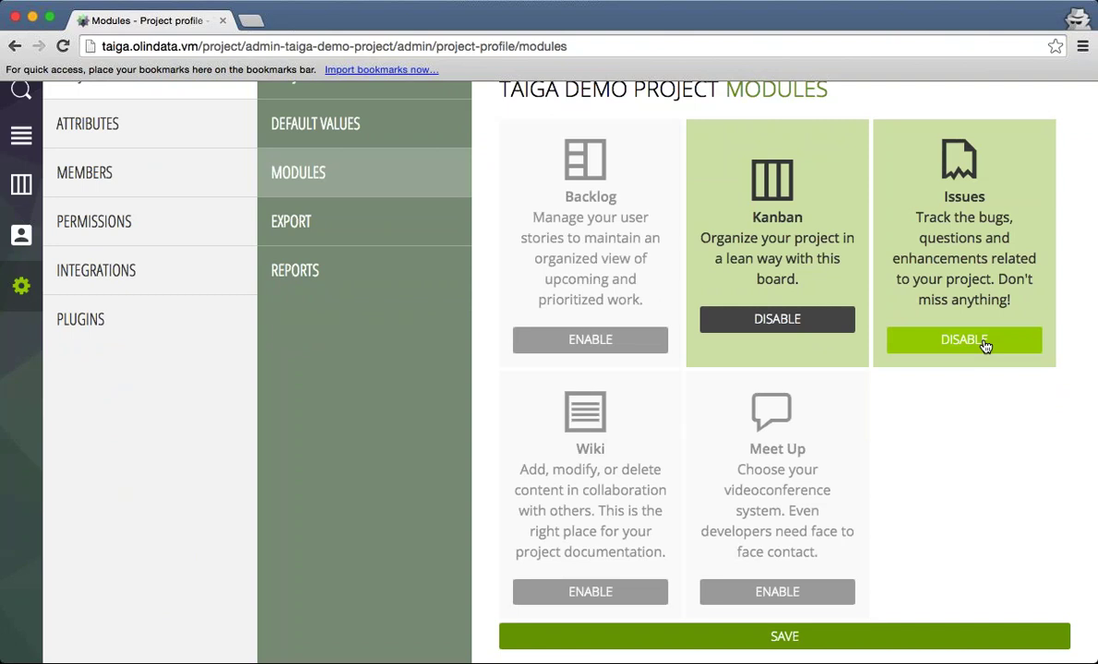
left_click(613, 593)
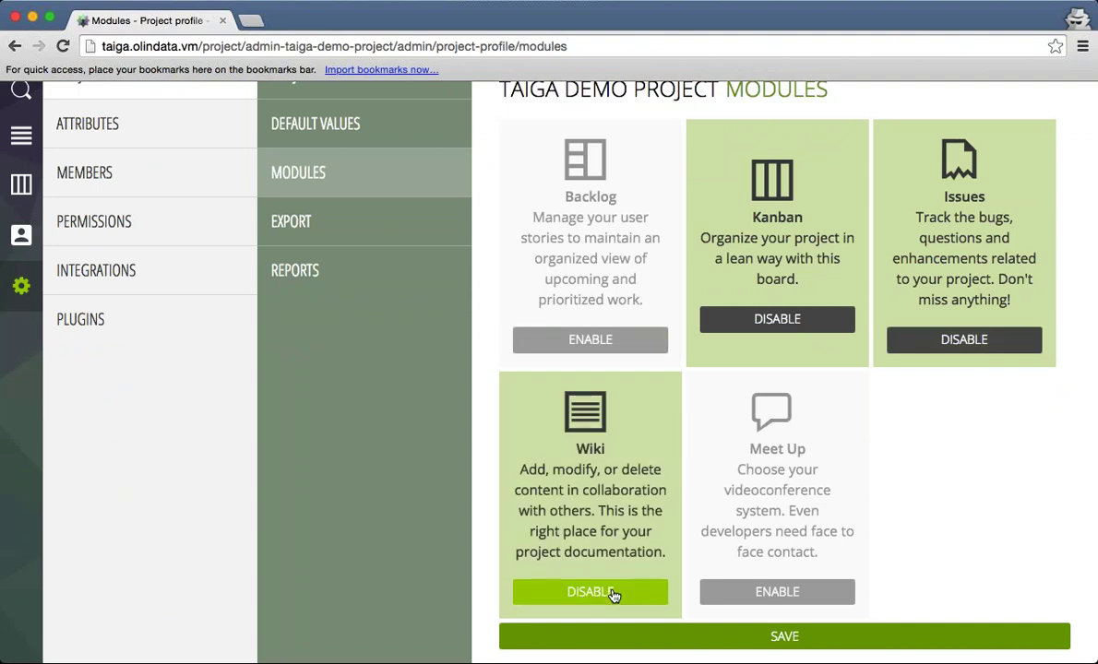
left_click(737, 646)
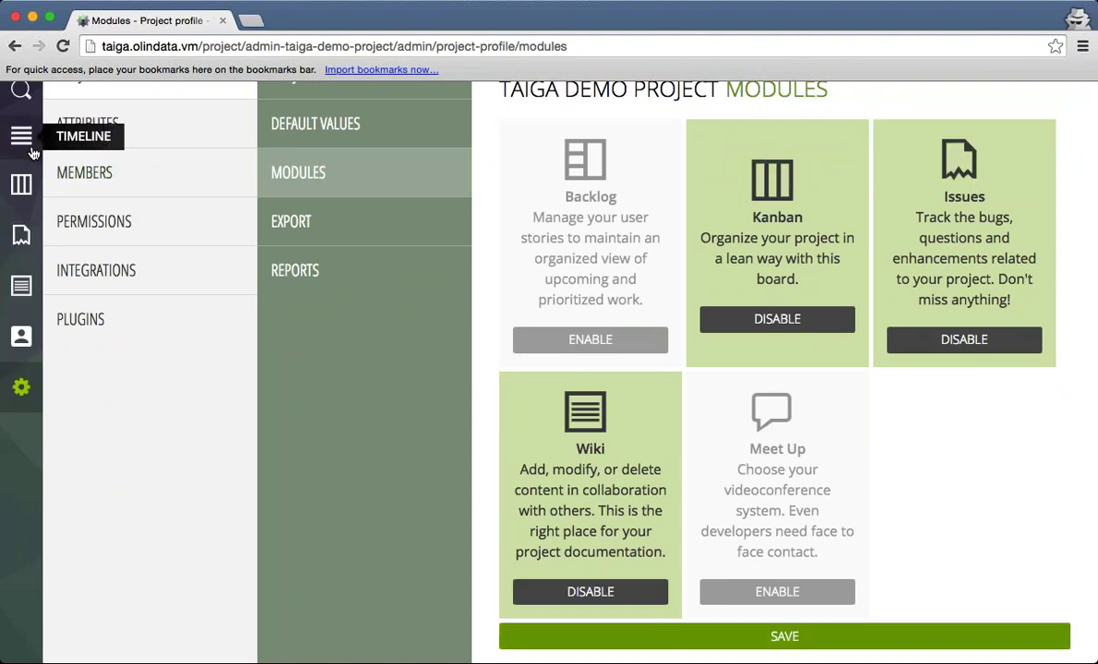
Browse Timeline, Kanban and Issues, opening then cancelling a new issue and NEW/READY user stories.
left_click(21, 135)
left_click(22, 249)
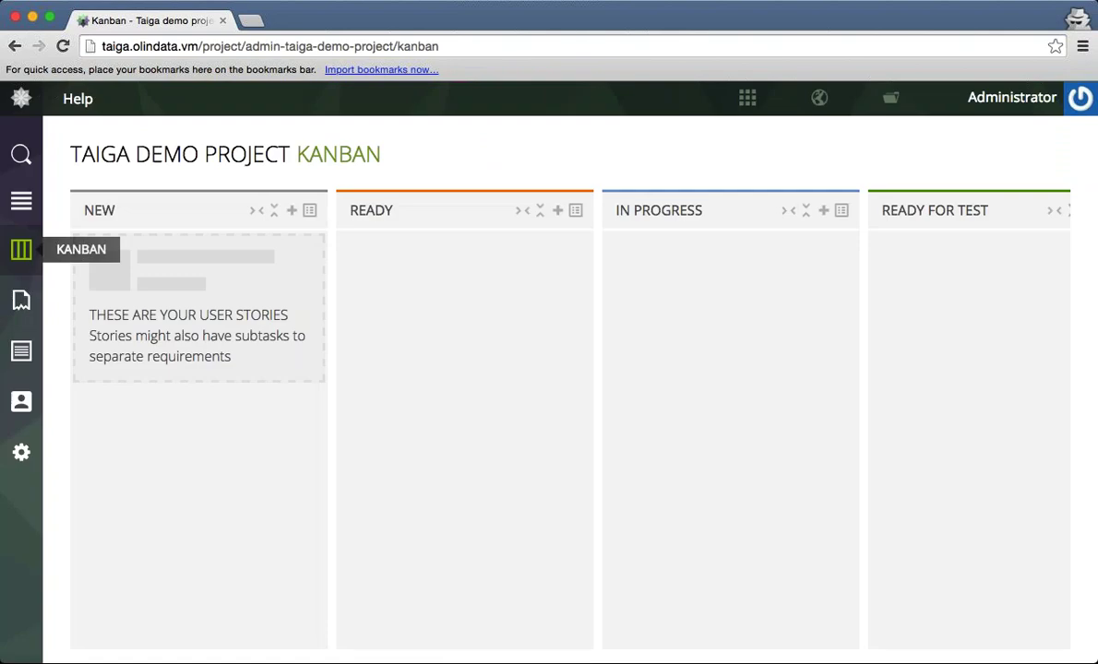
left_click(22, 298)
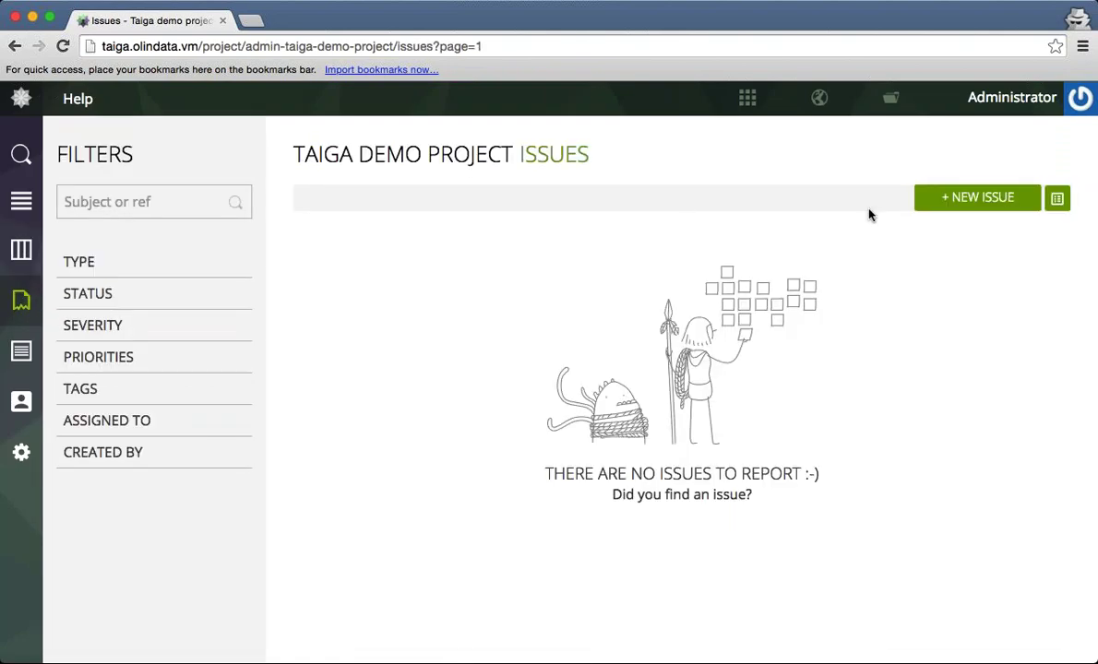
left_click(977, 198)
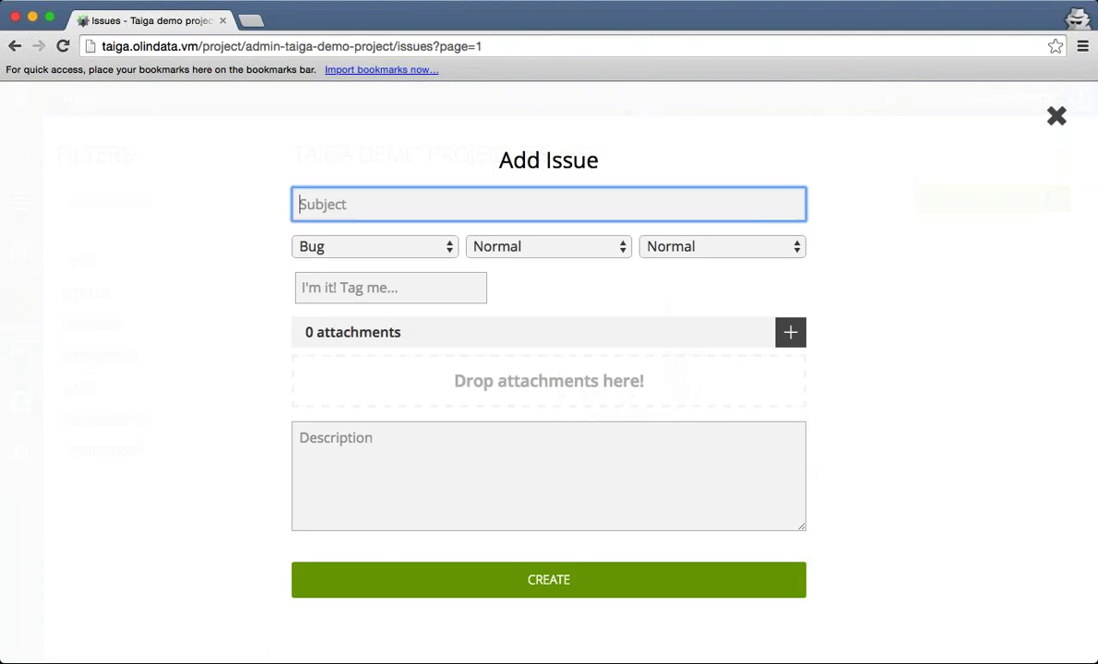
key("Escape")
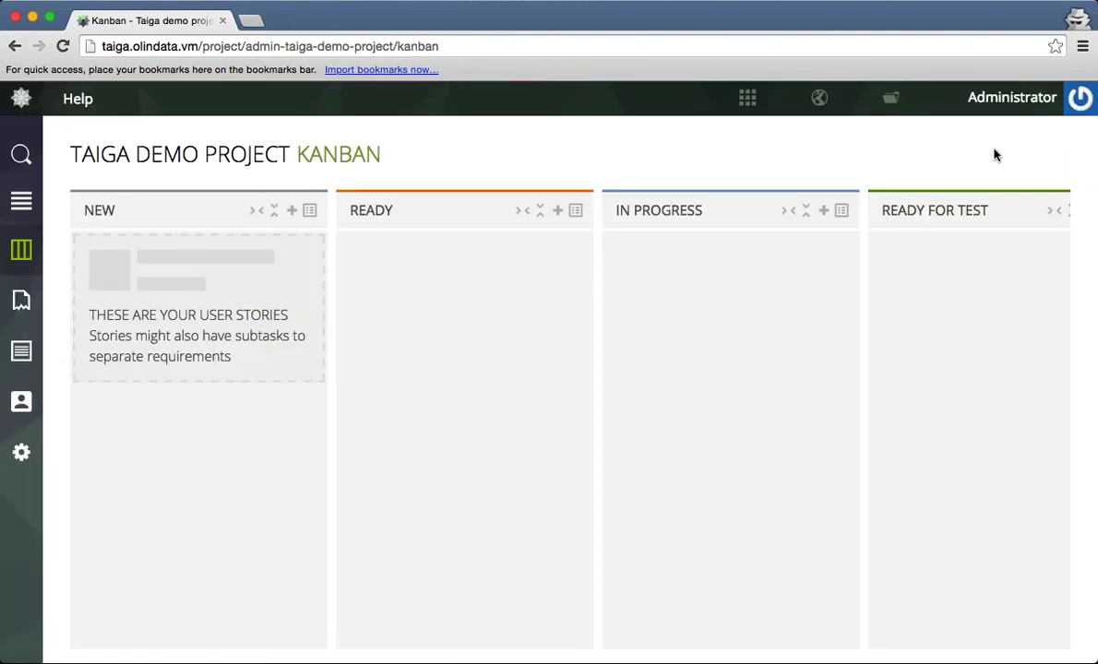
left_click(292, 211)
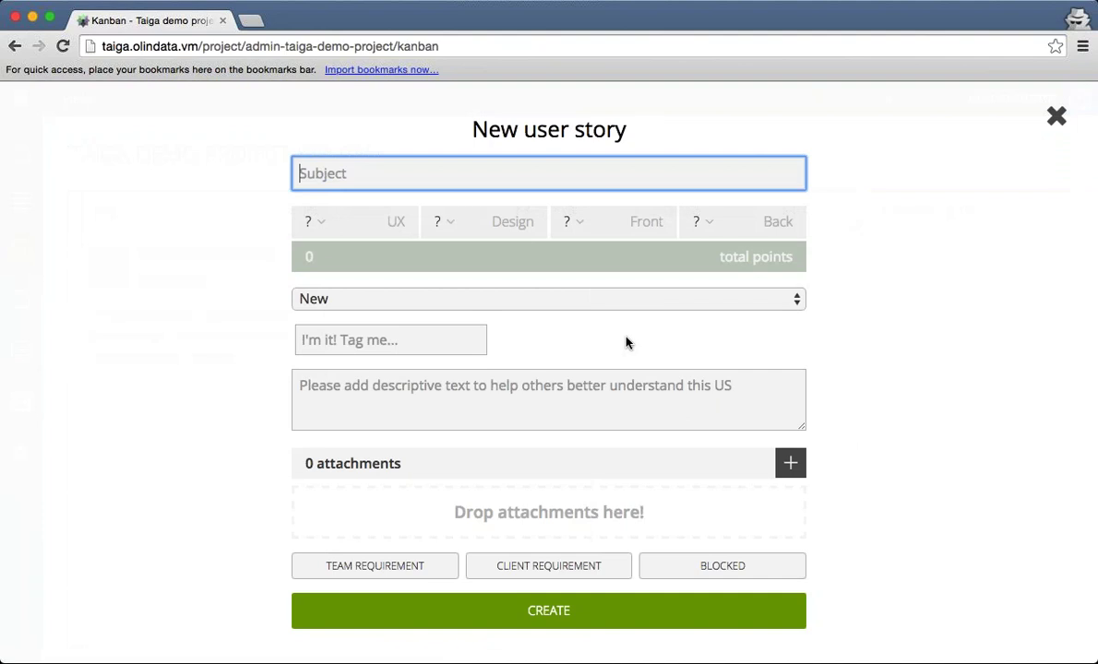
key("Escape")
left_click(557, 212)
key("Escape")
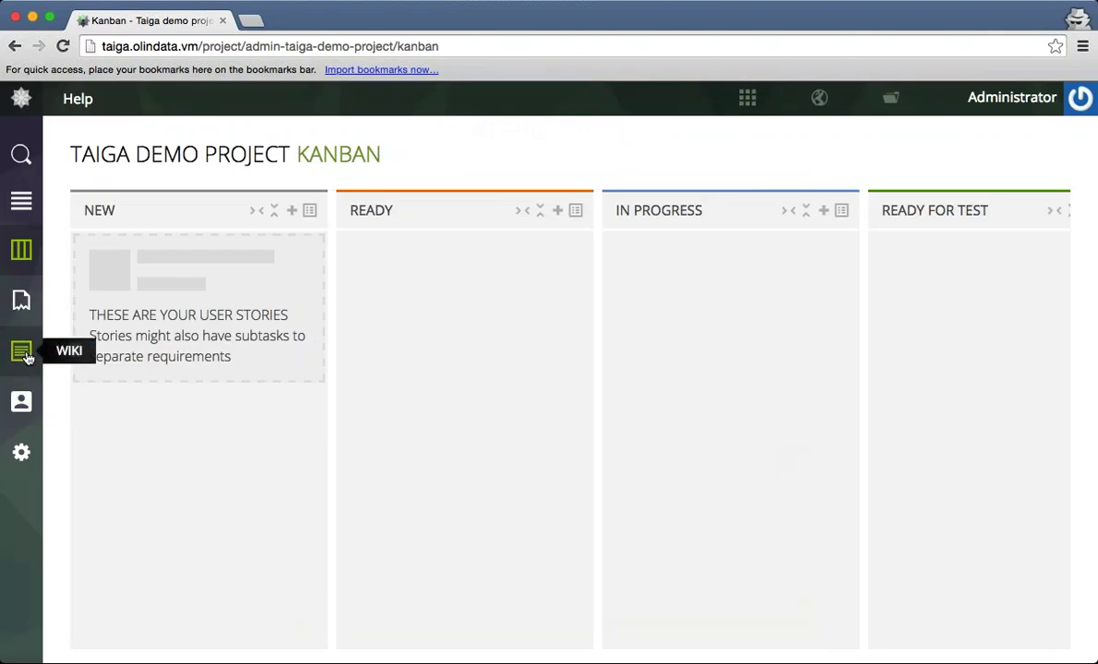
Check the Wiki's new-link option, filter the Team to UX members, then open the admin settings.
left_click(23, 353)
left_click(158, 211)
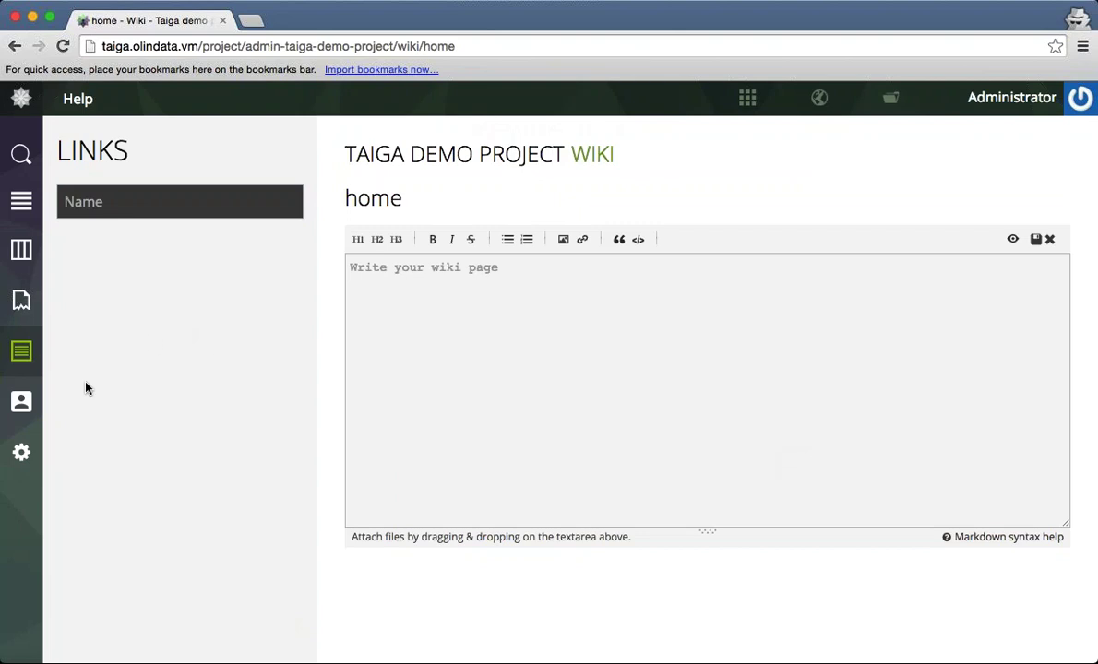
left_click(22, 403)
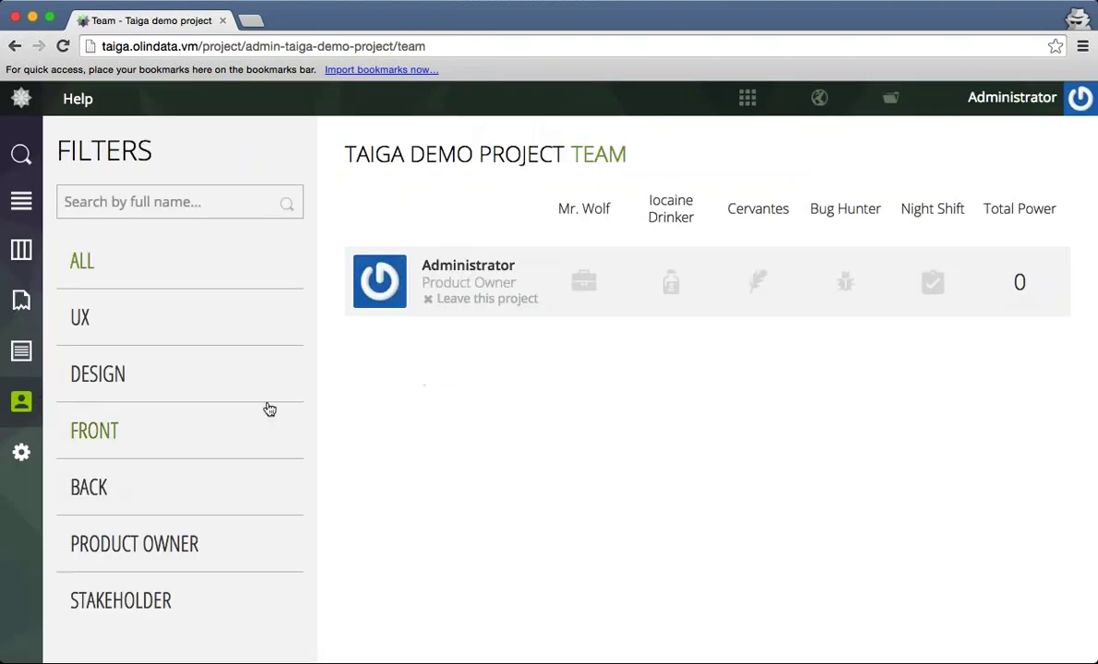
left_click(152, 323)
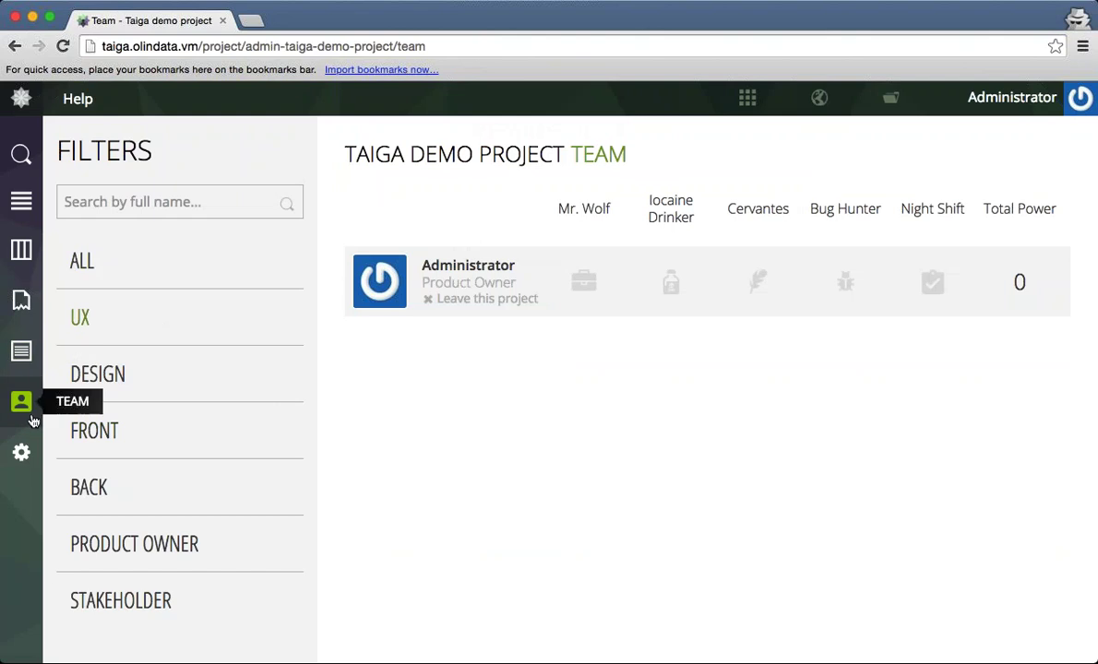
left_click(28, 450)
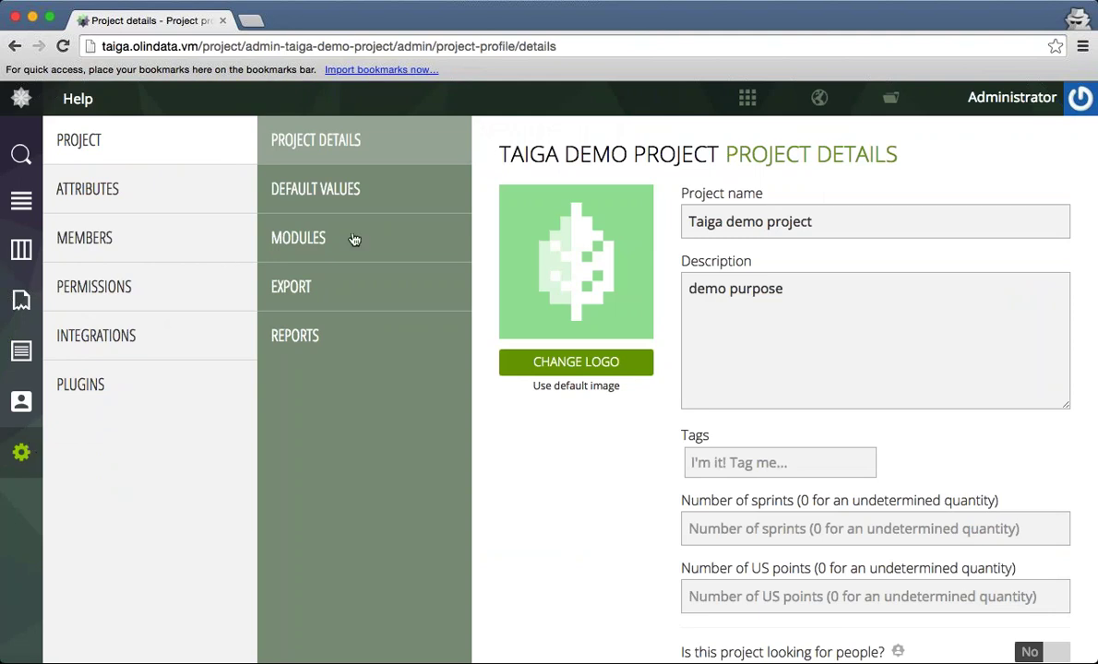
Enable the Backlog module under Admin > Modules, save, and open the empty backlog.
left_click(389, 240)
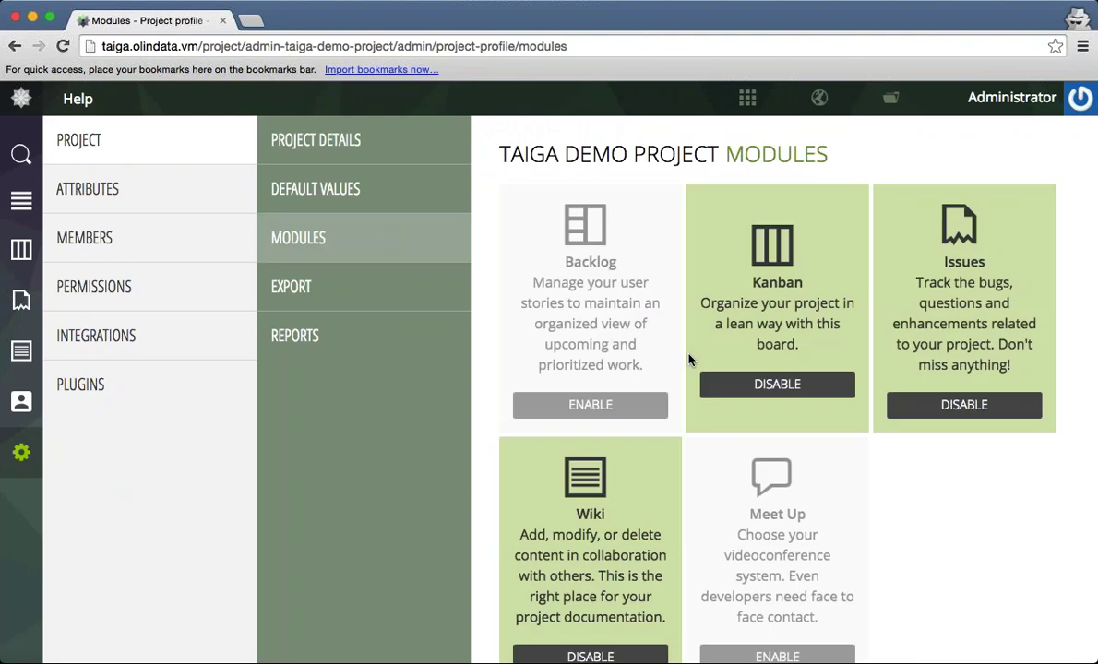
left_click(604, 421)
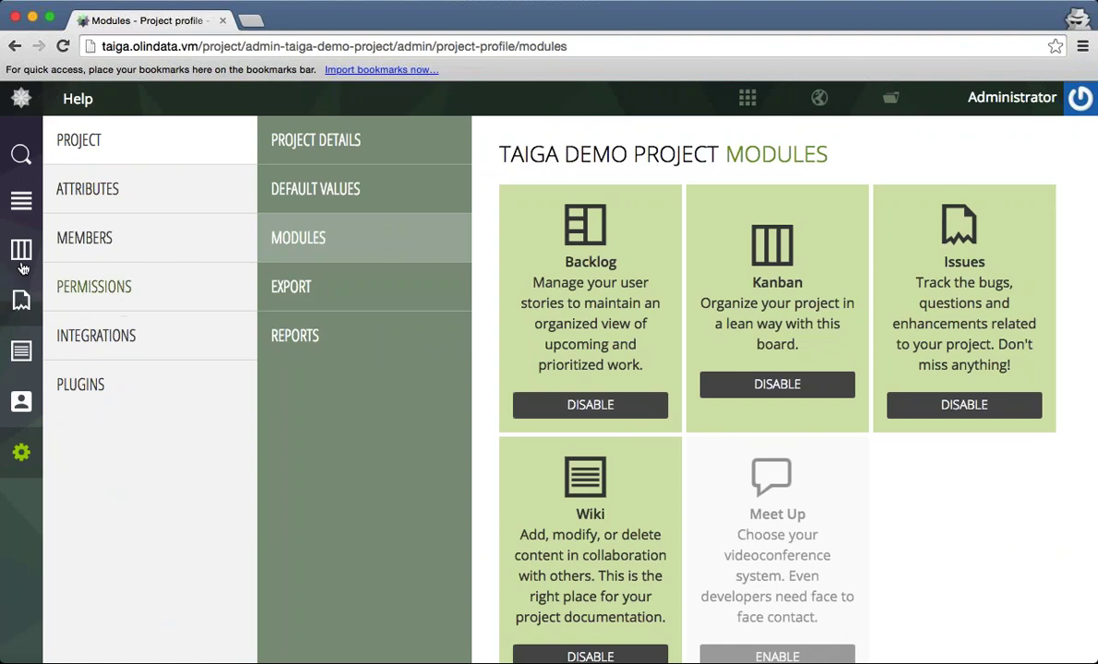
scroll(733, 498, "down", 2)
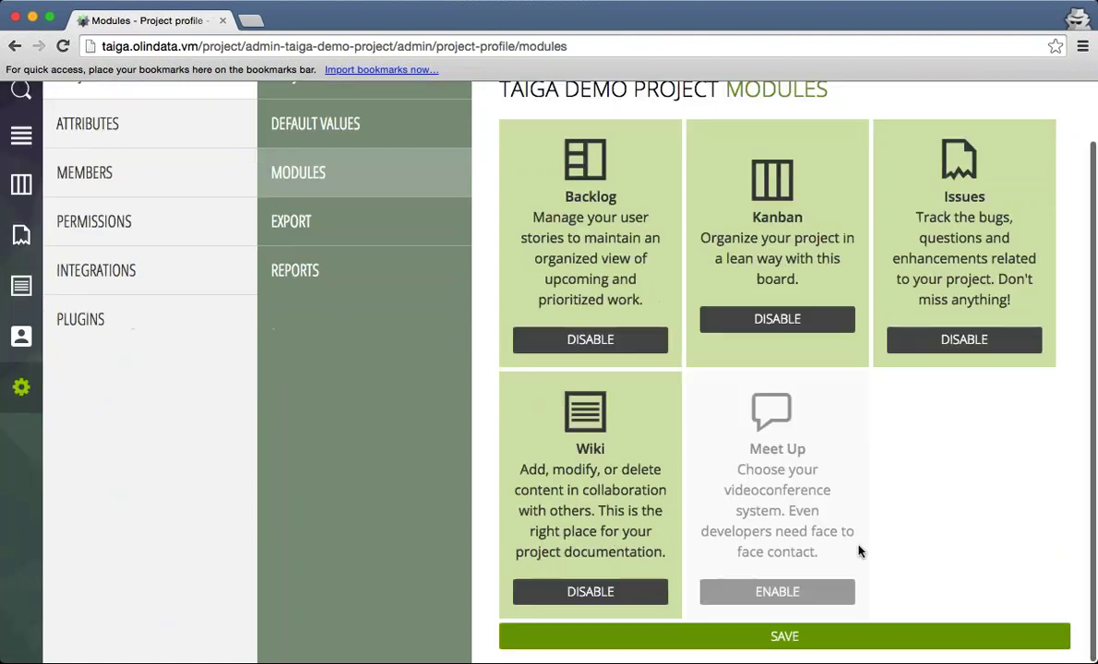
left_click(857, 640)
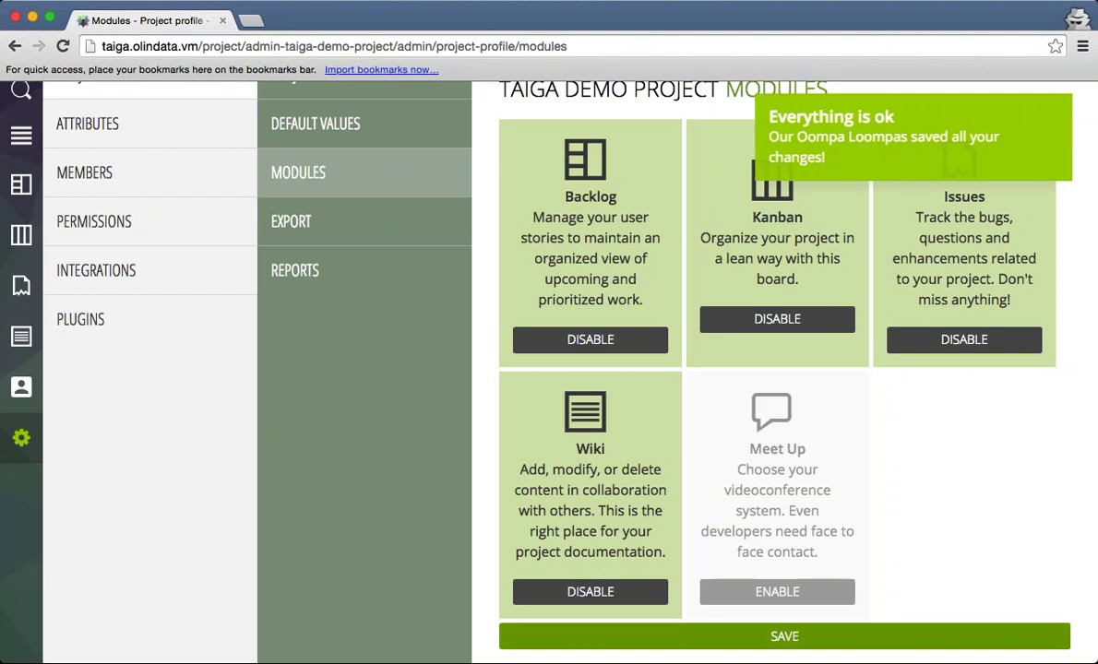
left_click(21, 184)
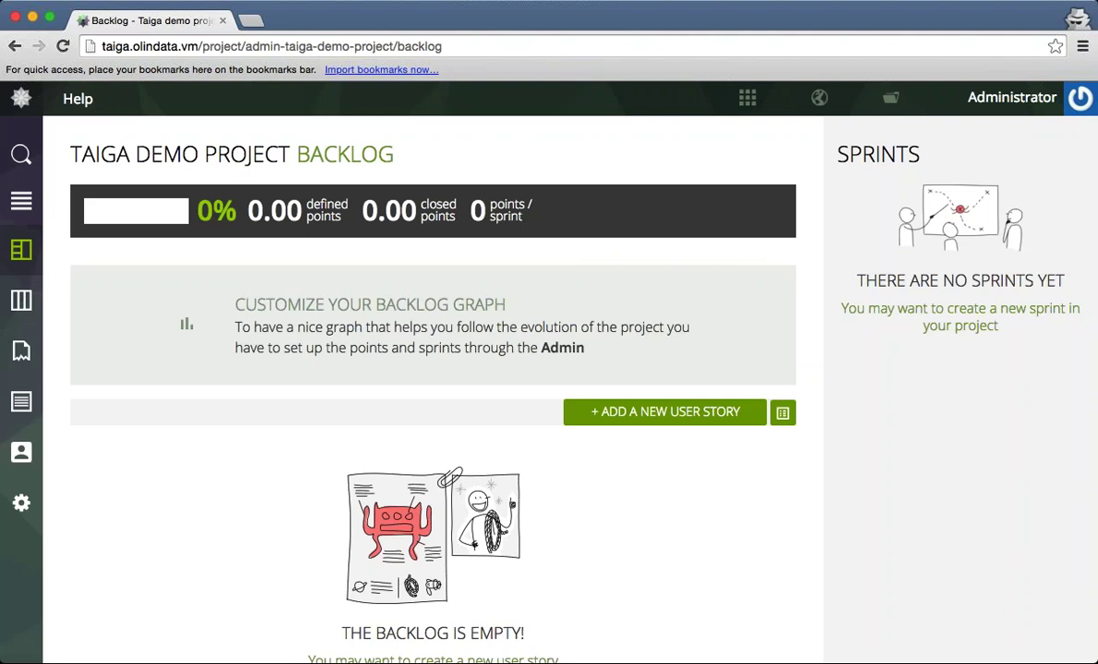
Inspect a new user story form's Design points and tag field, discard it, then return to the Timeline.
scroll(21, 202, "down", 1)
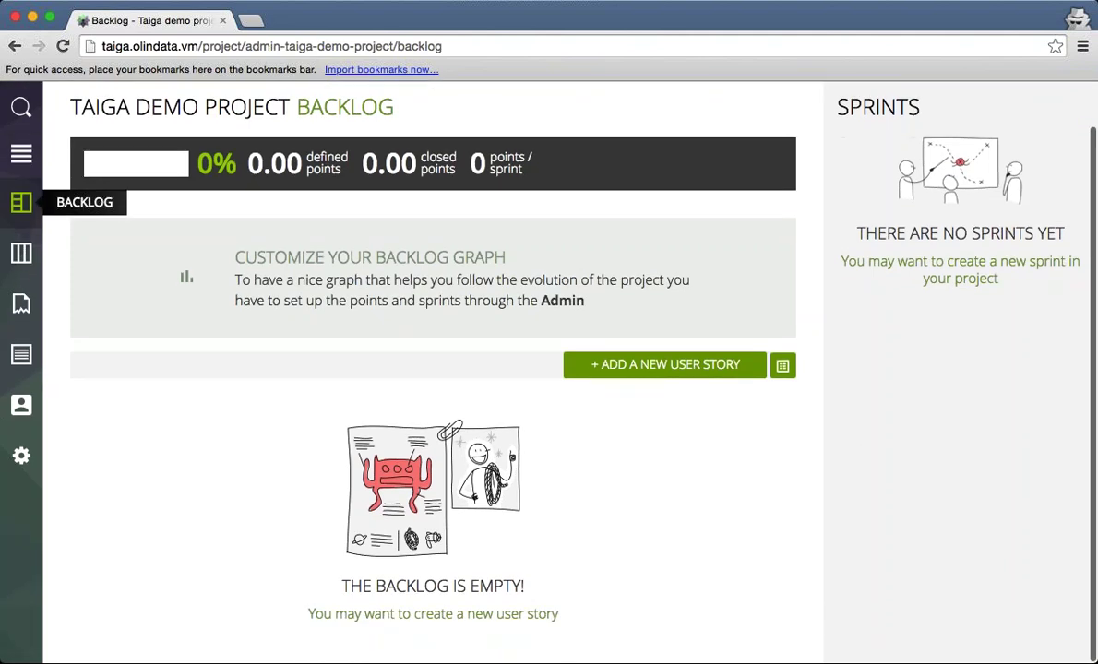
left_click(664, 364)
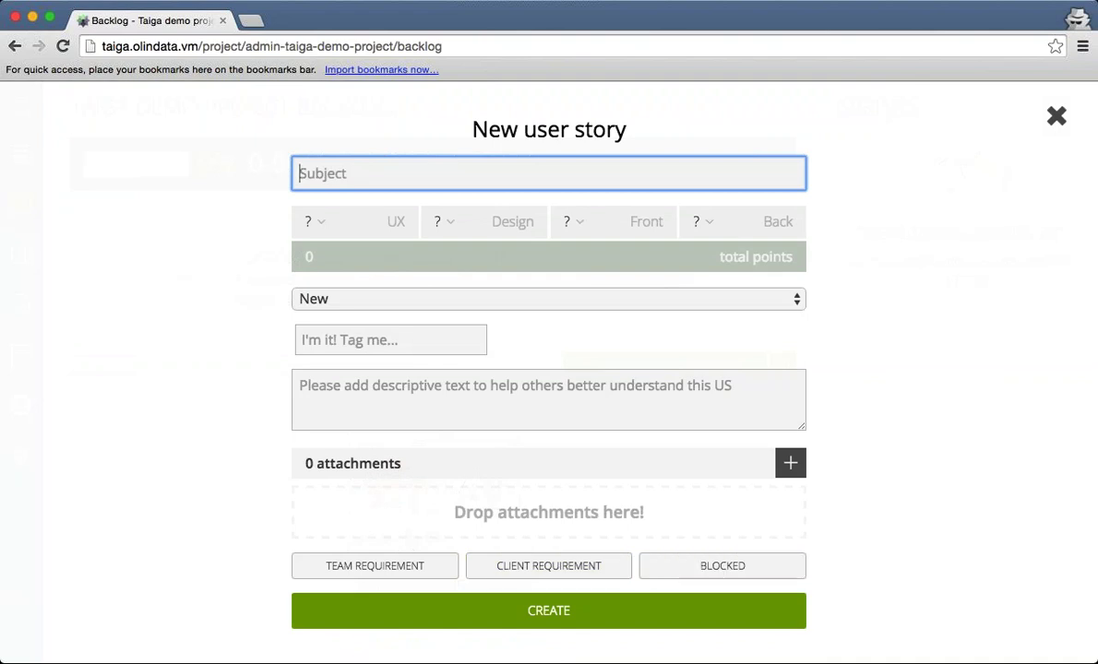
left_click(488, 221)
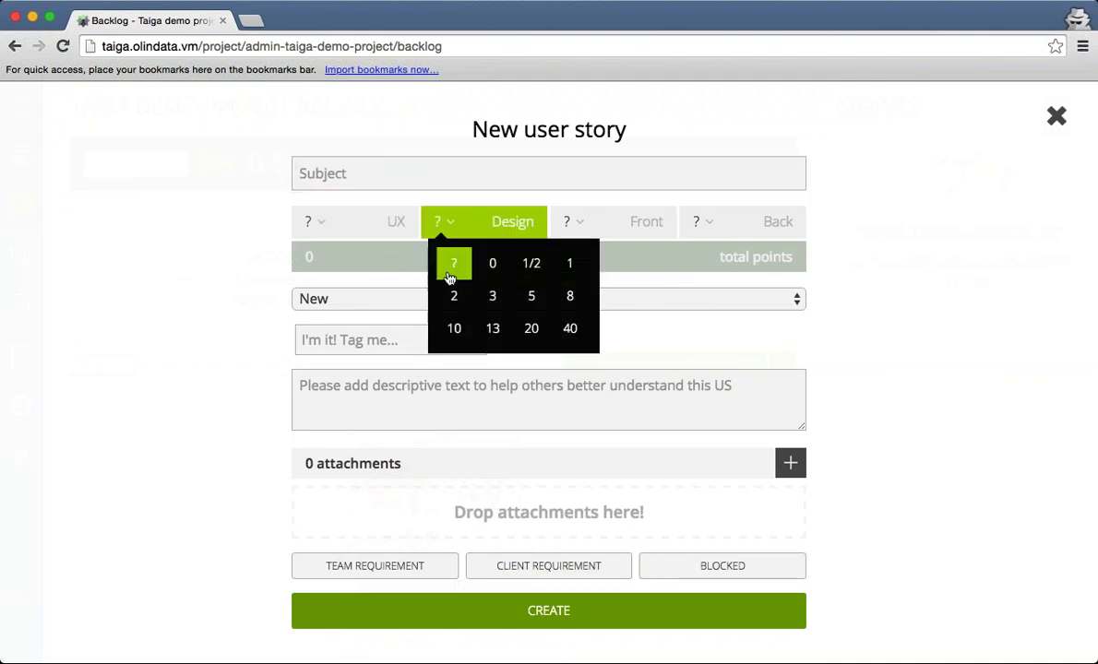
left_click(764, 298)
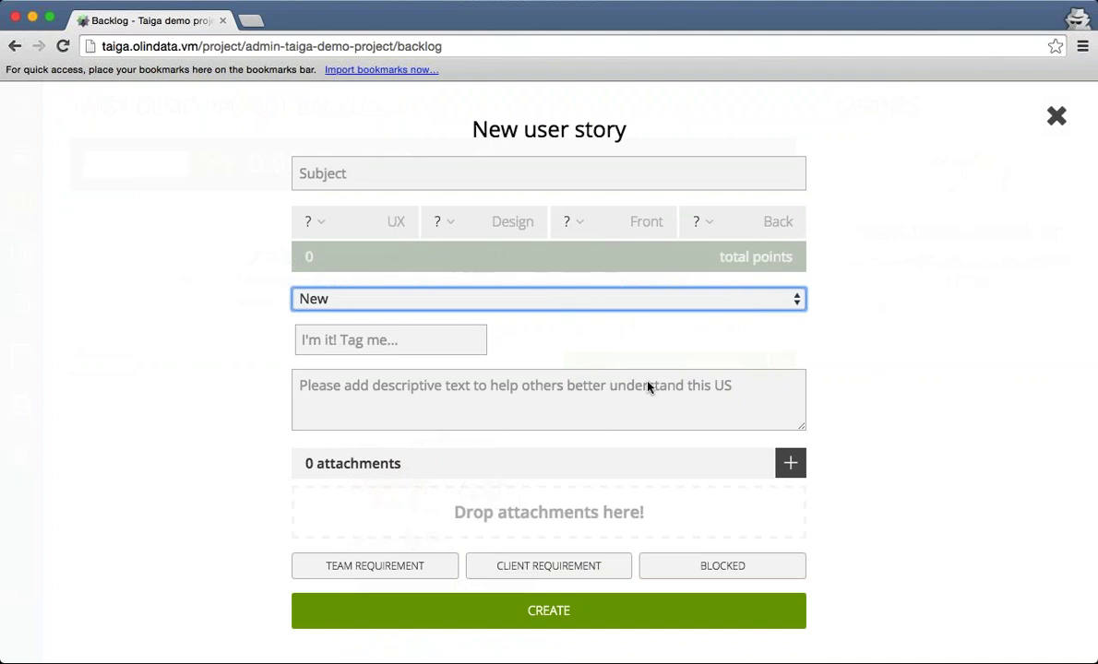
left_click(542, 330)
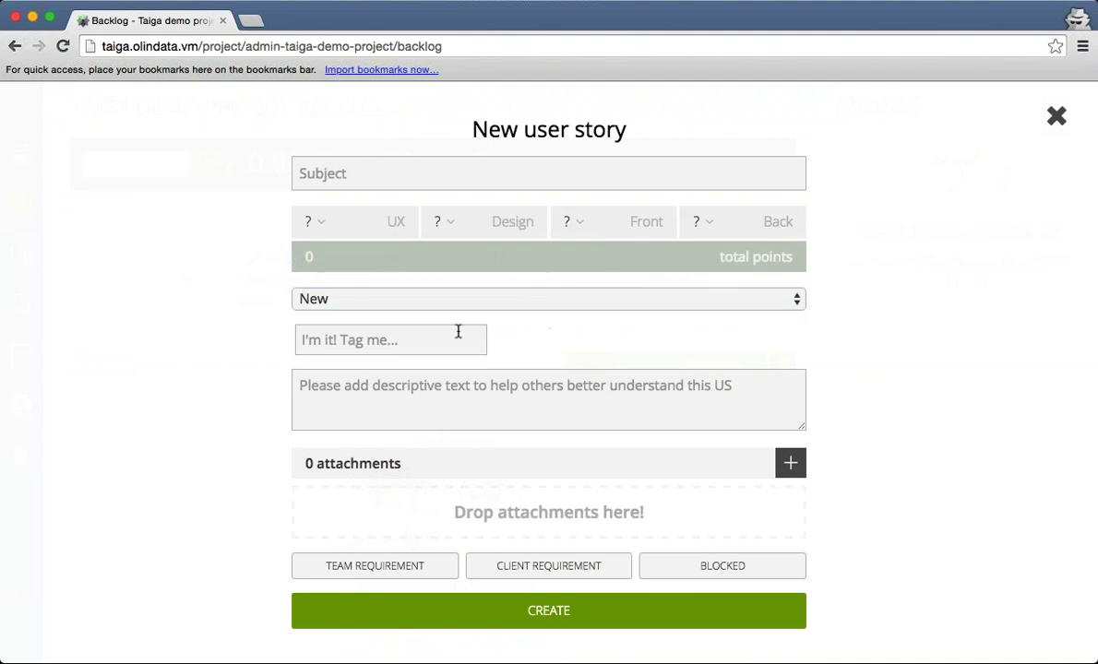
left_click(443, 339)
left_click(216, 427)
key("Escape")
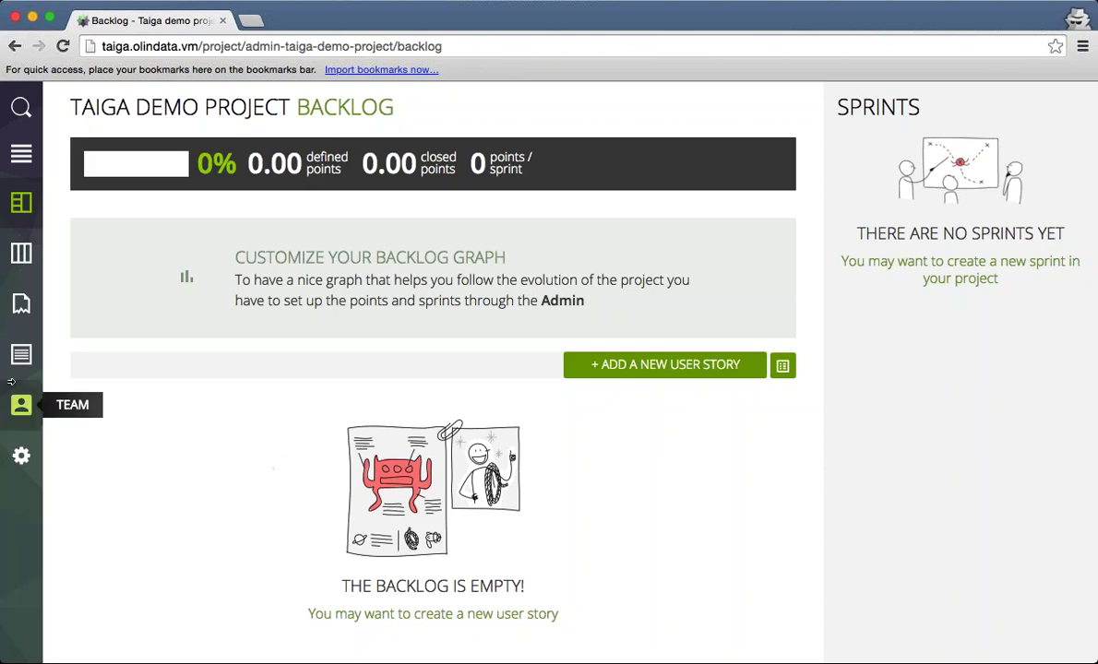
left_click(21, 155)
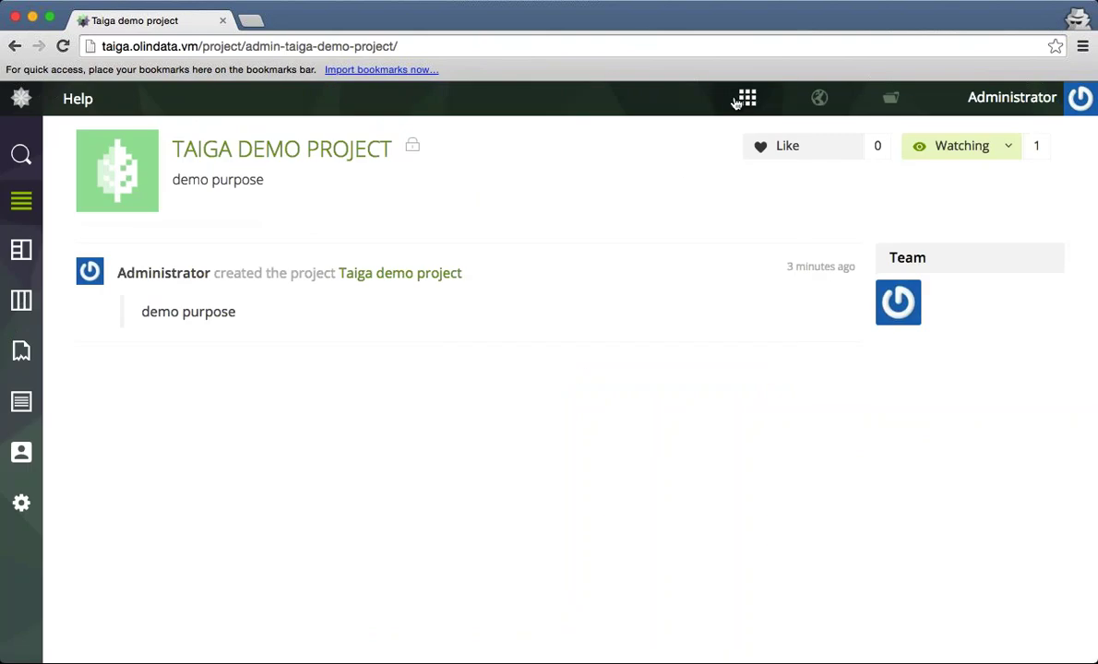
Set the demo project's Project Details visibility to Public Project, save, and return to its timeline.
left_click_drag(402, 148, 478, 164)
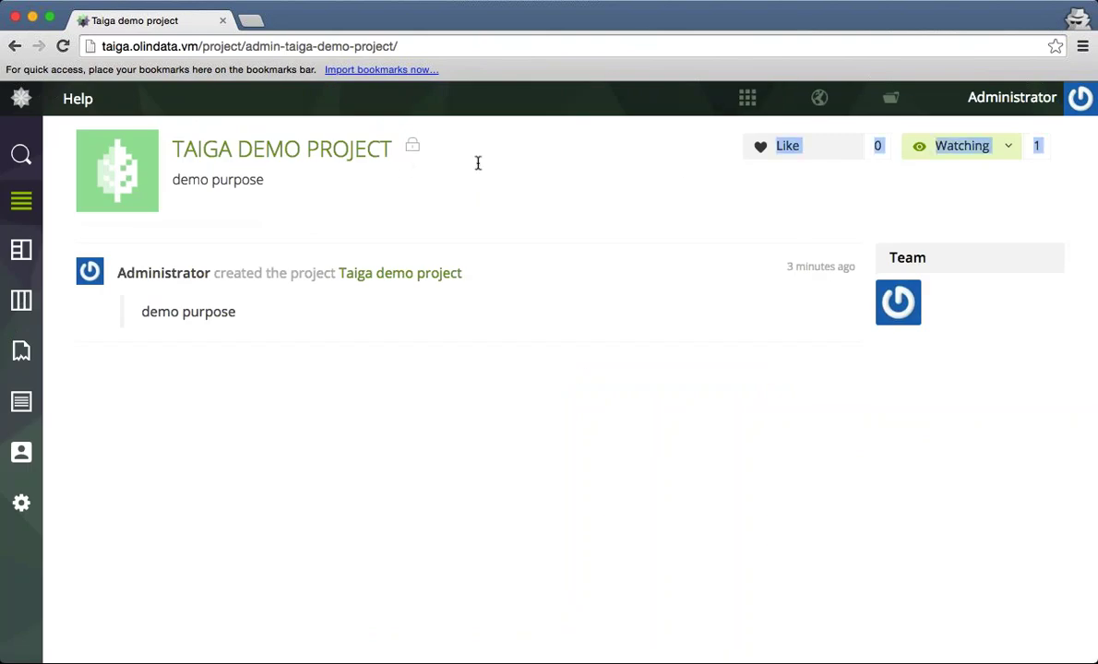
left_click(478, 163)
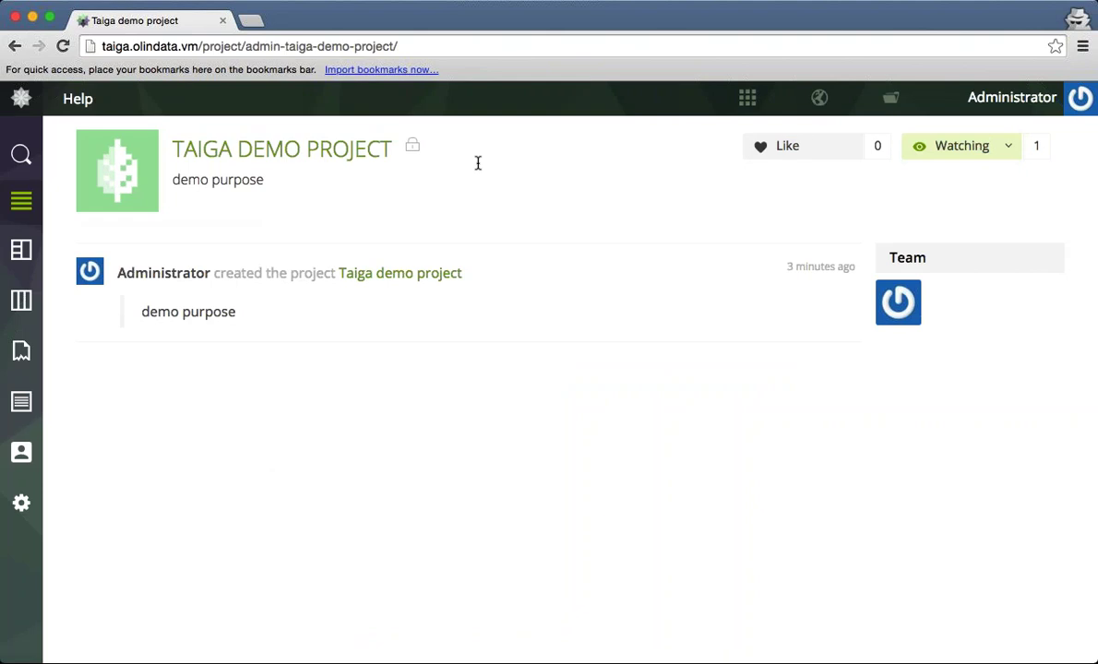
left_click(21, 503)
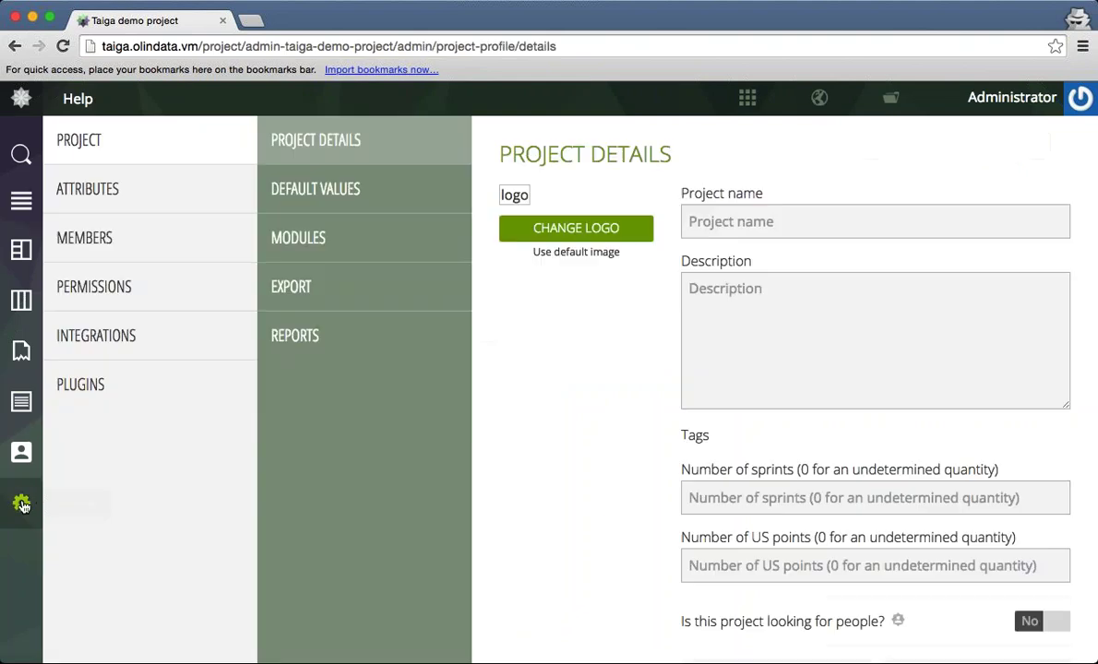
scroll(908, 296, "down", 2)
scroll(909, 296, "down", 3)
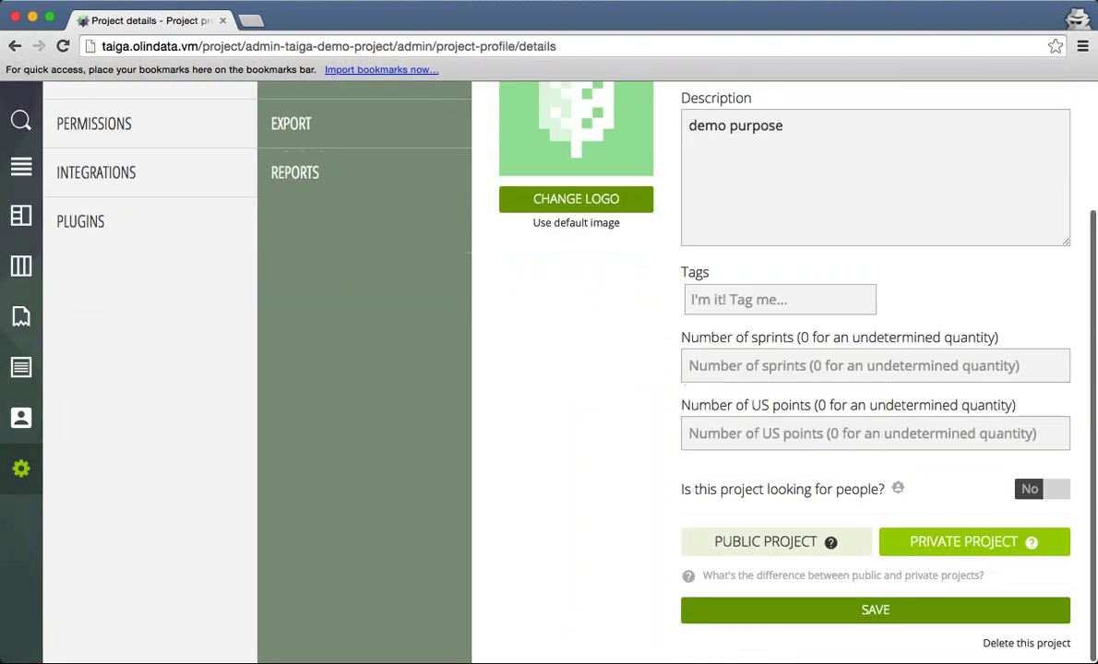
left_click(782, 544)
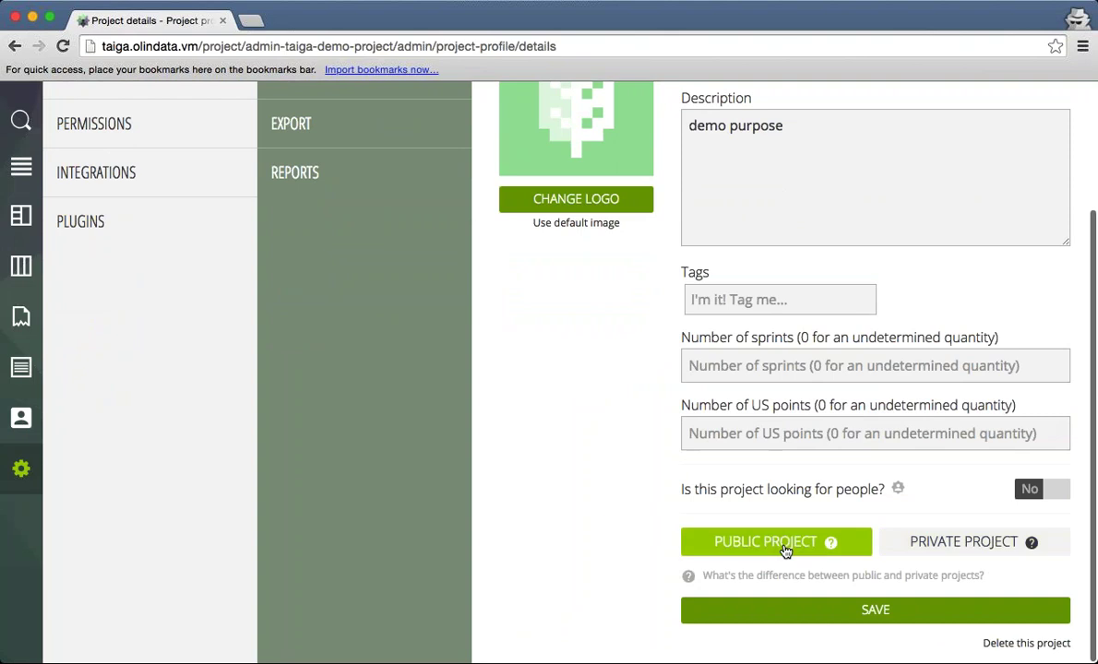
left_click(827, 610)
scroll(498, 355, "up", 4)
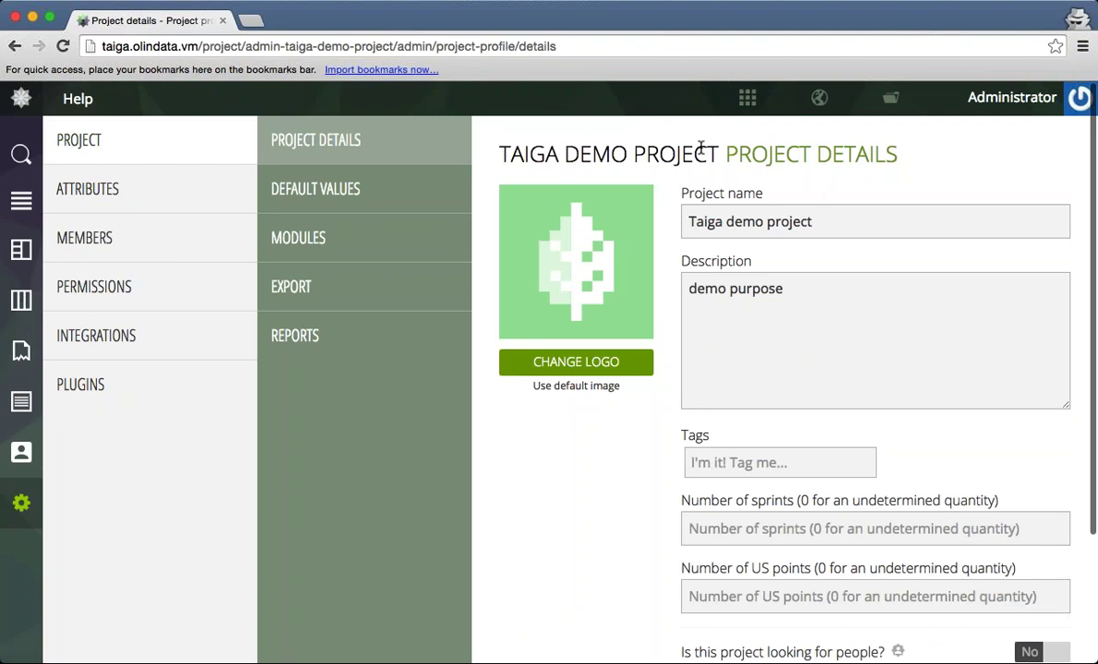
left_click(21, 200)
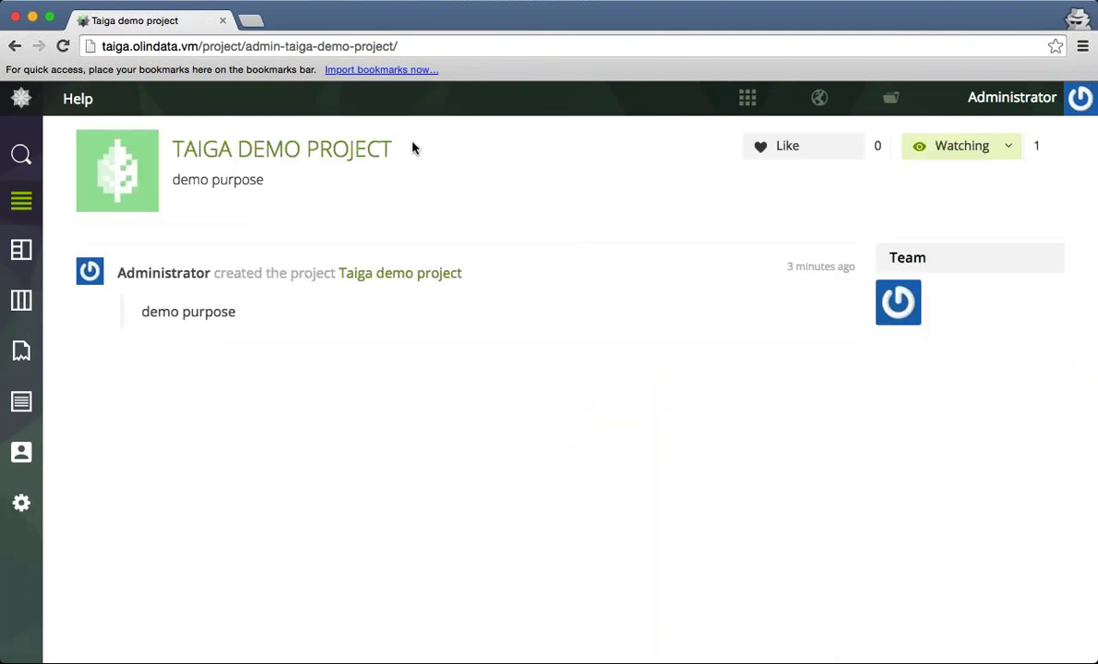
Like the Taiga demo project, then advance the 'Project Management for DevOps' slides to Q & A.
left_click(784, 146)
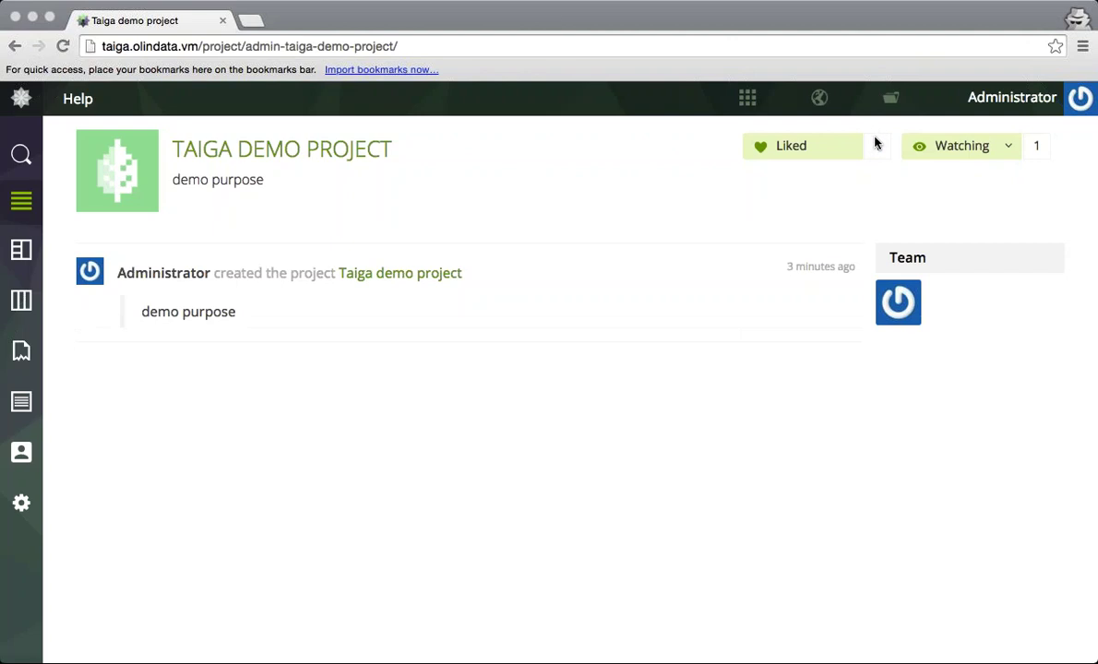
key("super+Tab")
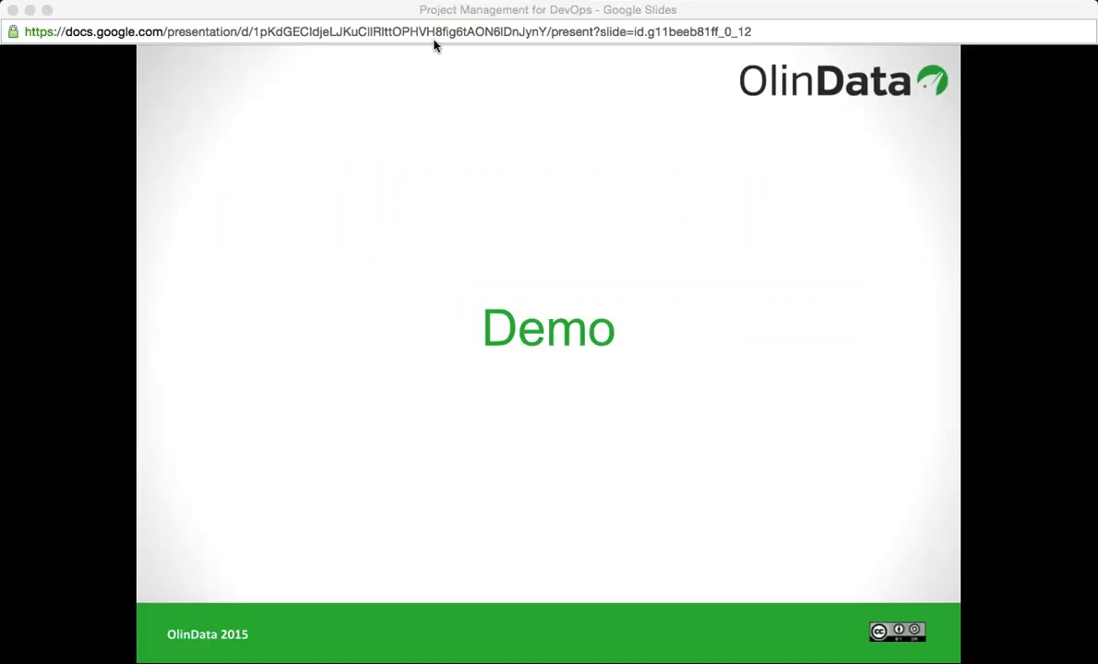
key("Right")
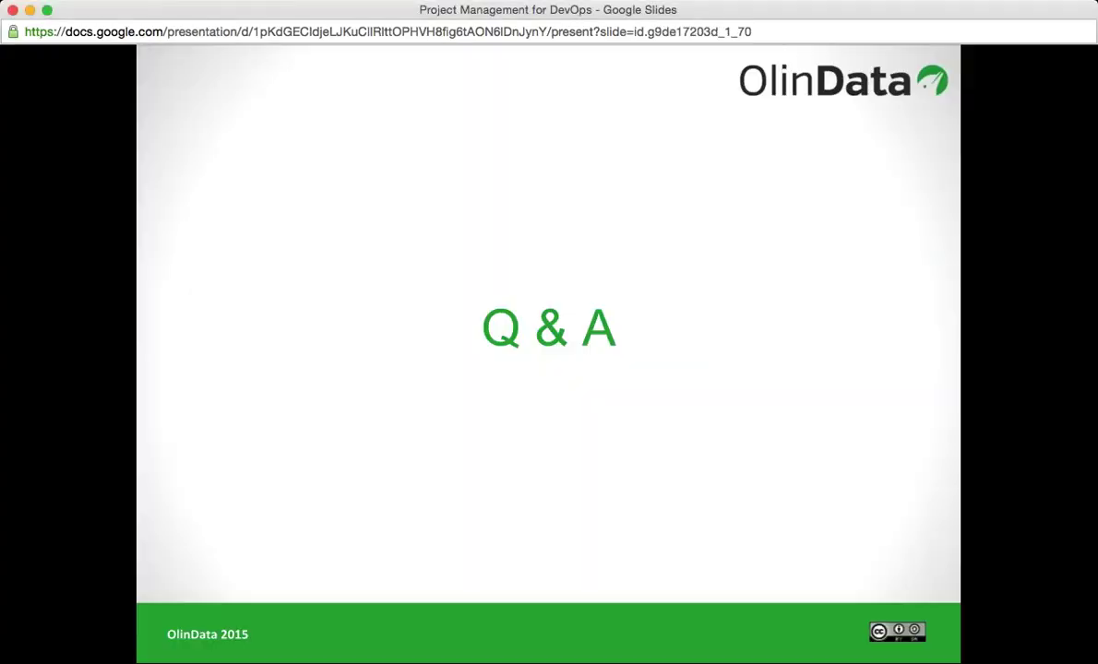